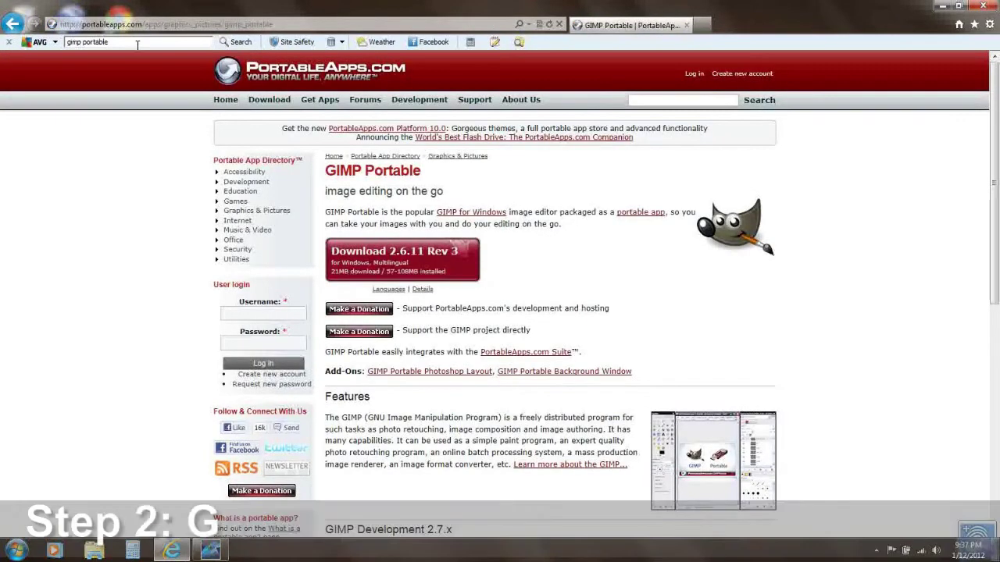
Select the old text in the toolbar search box so it can be replaced with 'gimp portable'.
left_click_drag(137, 44, 56, 54)
Search for 'jayski' and open Jayski's Silly Season Site.
type("jayski")
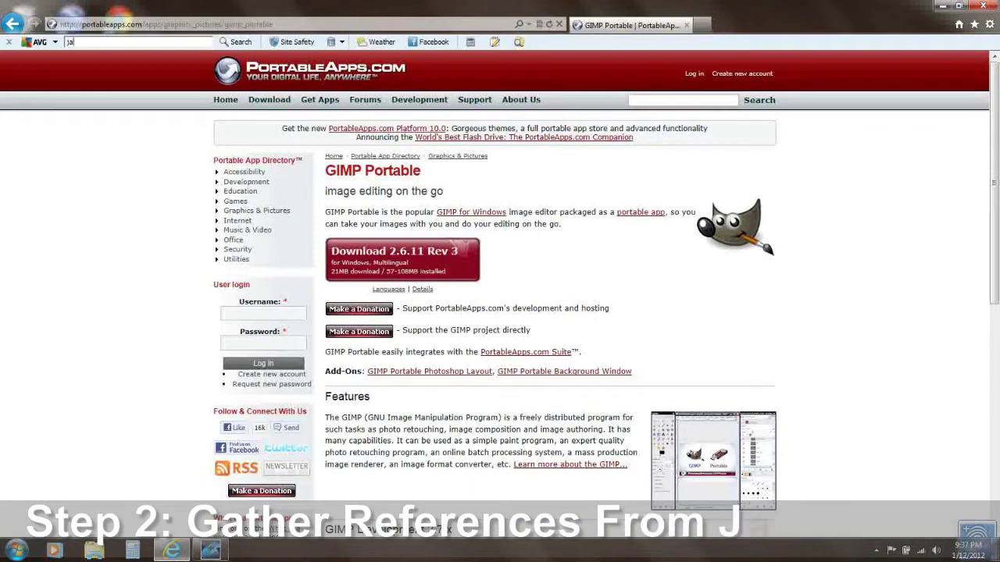
key("Return")
left_click(223, 140)
Open the 2012 Sprint Cup #24 Hendrick Motorsports paint schemes, browse them, and start a new tab.
mouse_move(472, 171)
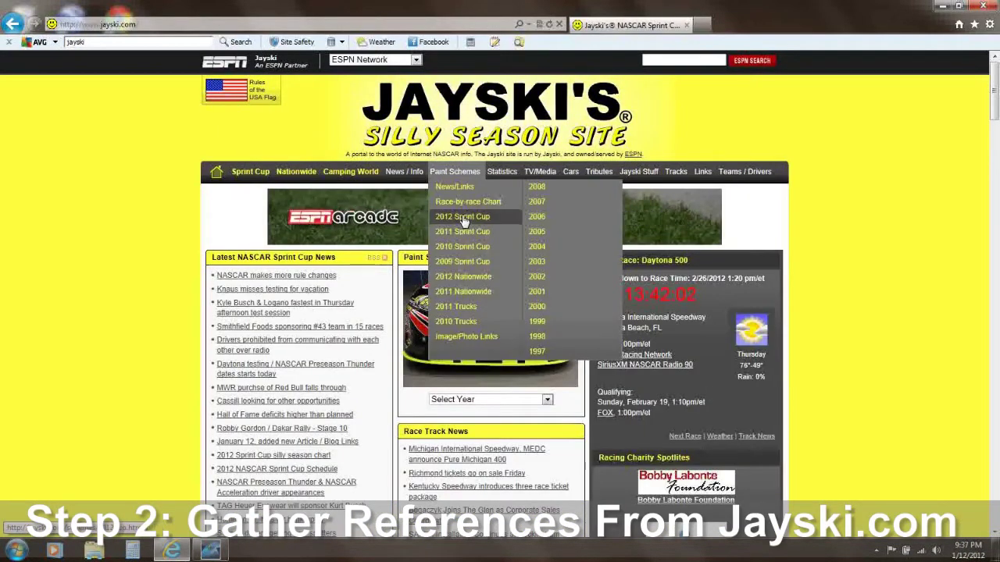
left_click(539, 187)
left_click(288, 291)
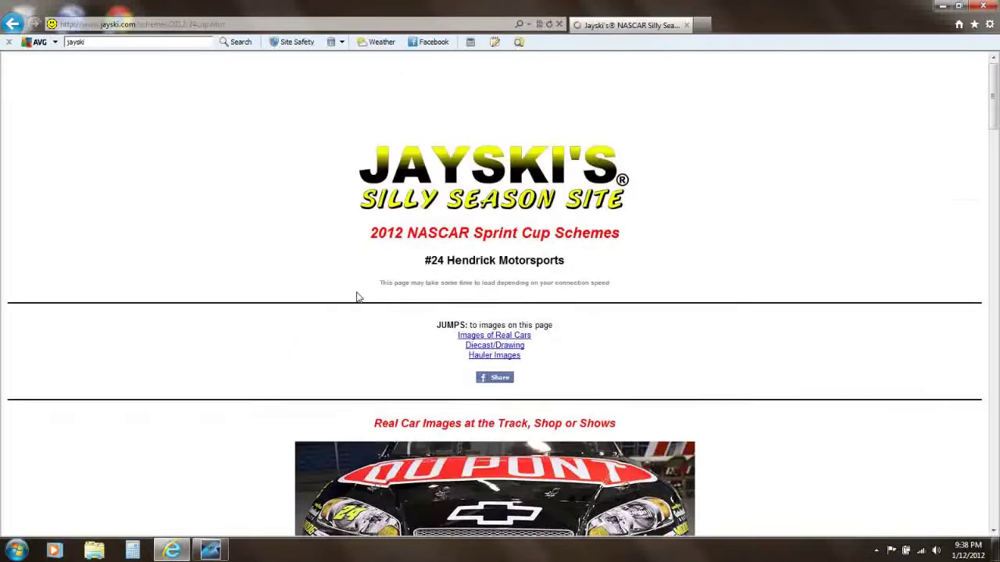
scroll(356, 297, "down", 5)
scroll(357, 297, "down", 6)
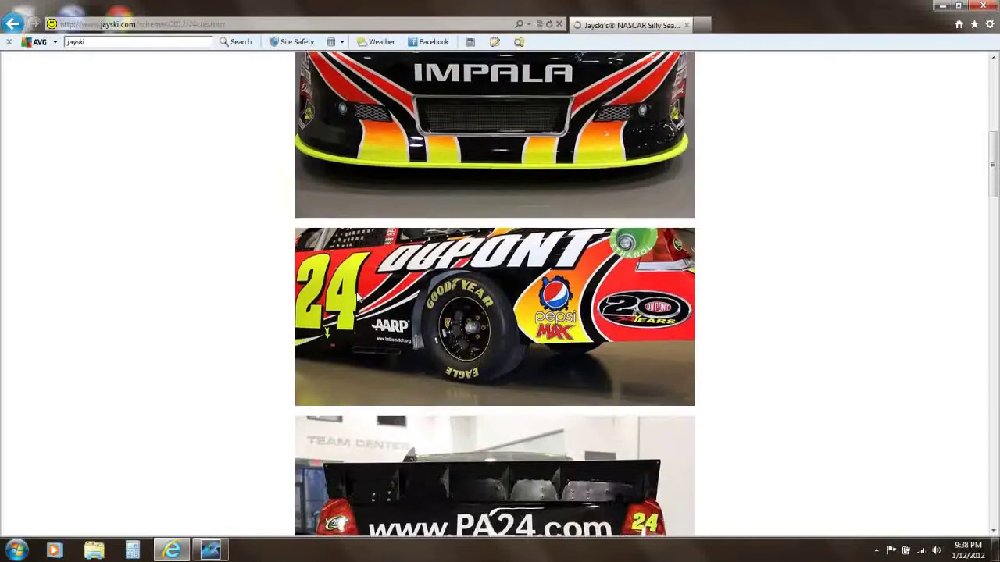
scroll(357, 297, "down", 10)
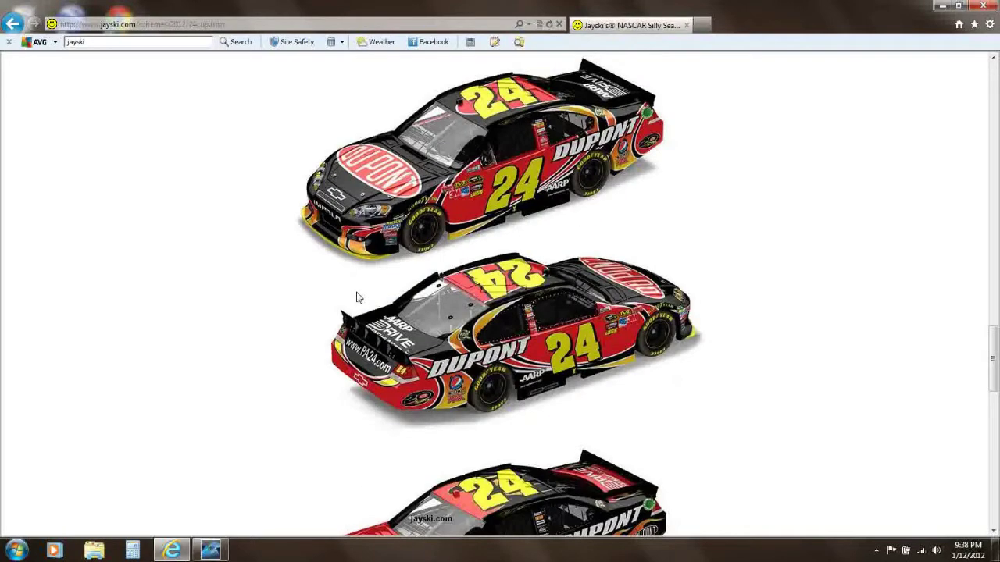
scroll(898, 336, "up", 20)
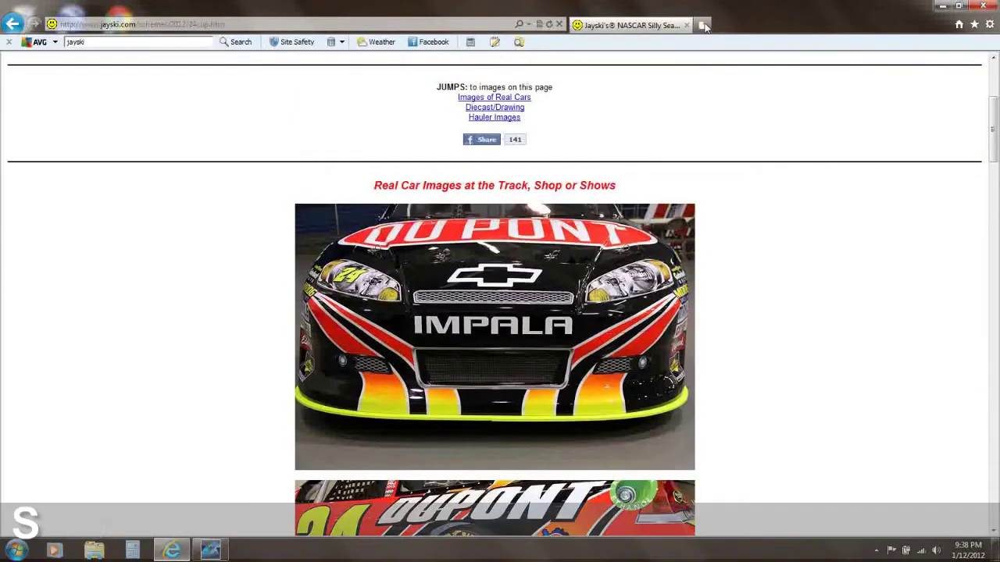
left_click(704, 26)
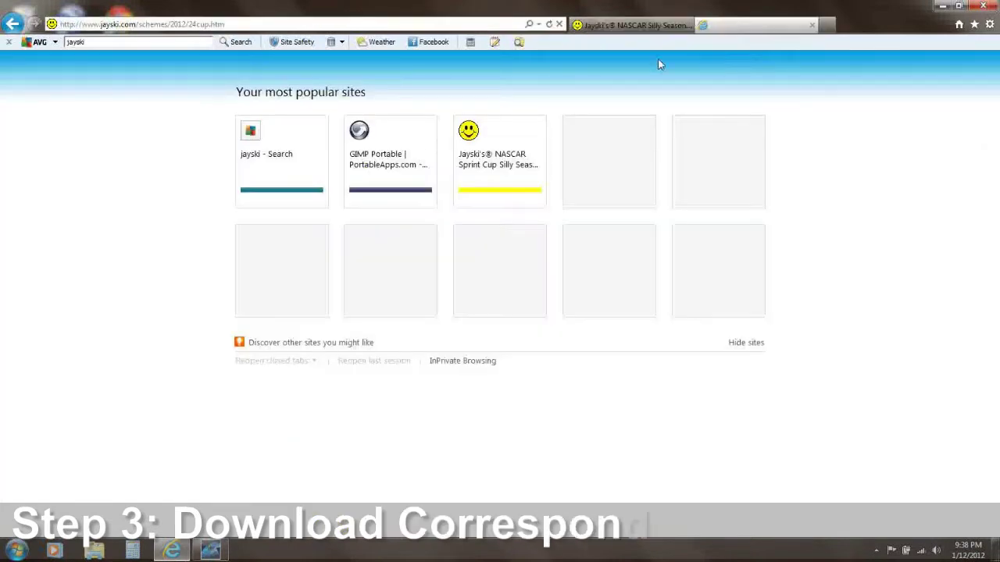
Open Robert Cage Inc. from the Nascar favorites folder and scroll through its home page.
left_click(125, 44)
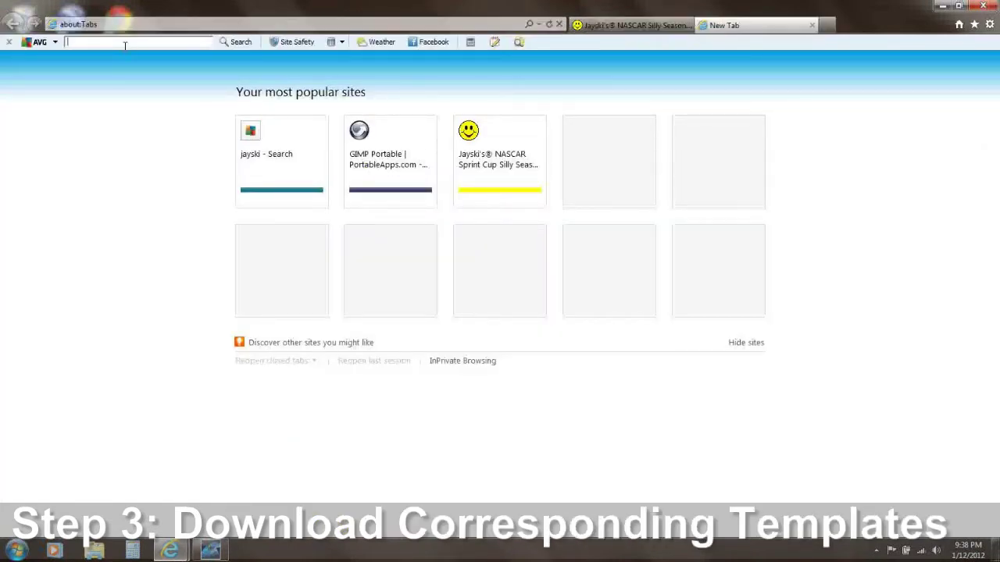
left_click(975, 25)
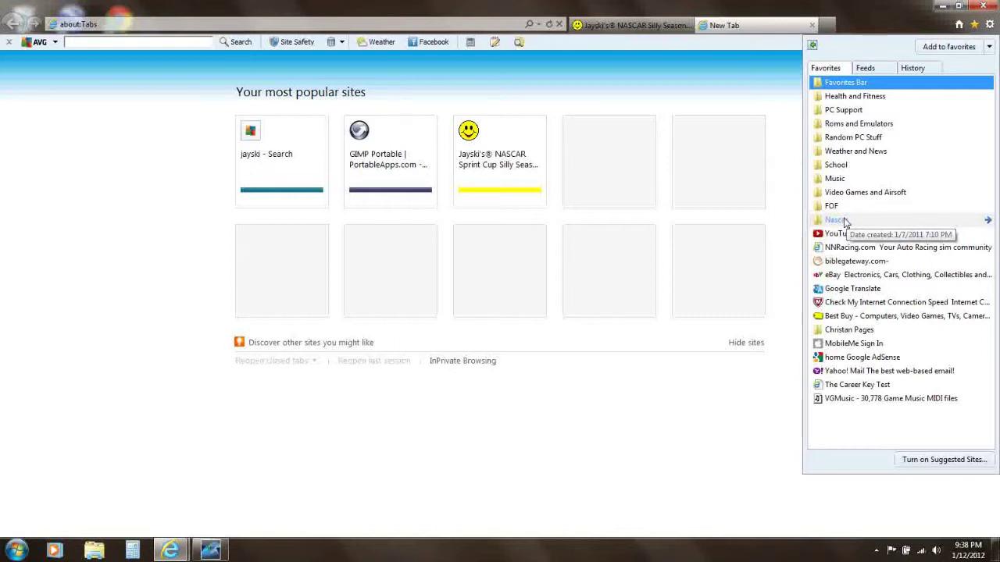
left_click(837, 221)
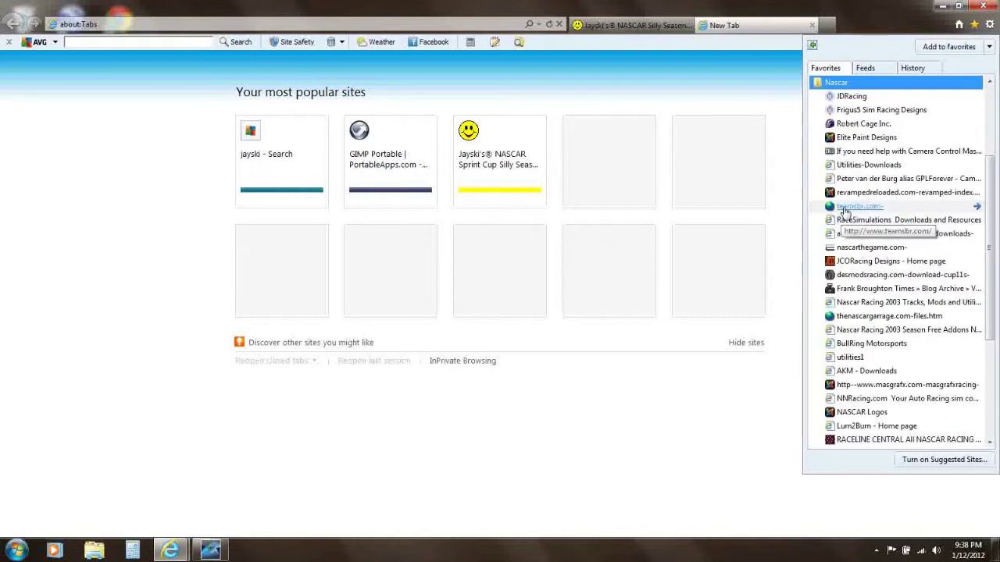
left_click(853, 127)
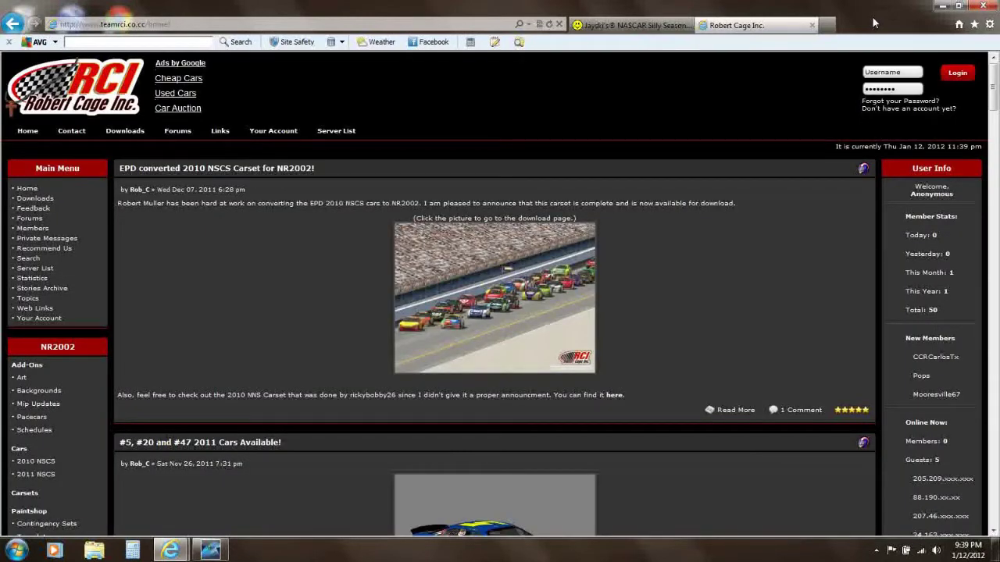
scroll(687, 263, "down", 3)
scroll(638, 258, "up", 4)
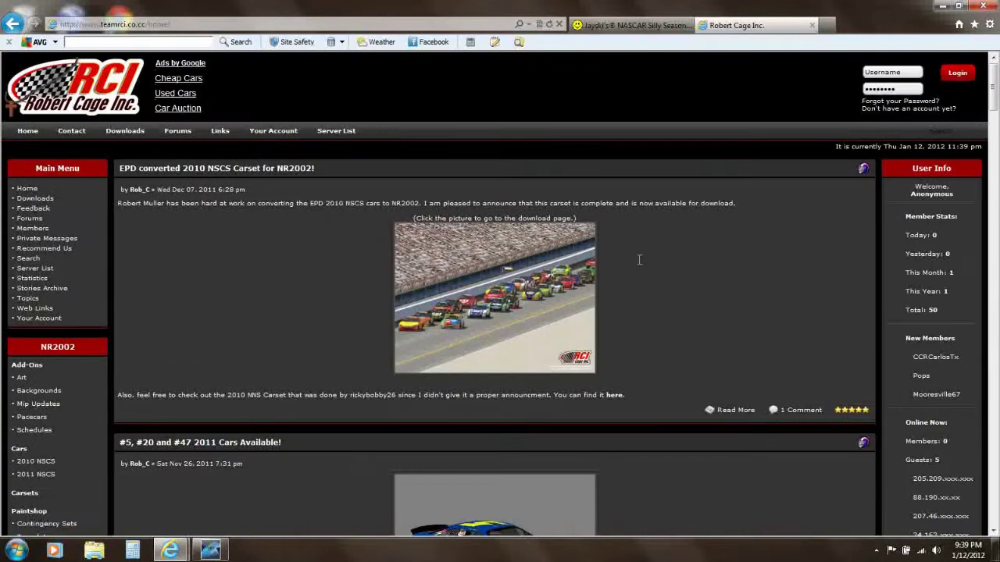
scroll(773, 328, "down", 3)
scroll(628, 330, "down", 3)
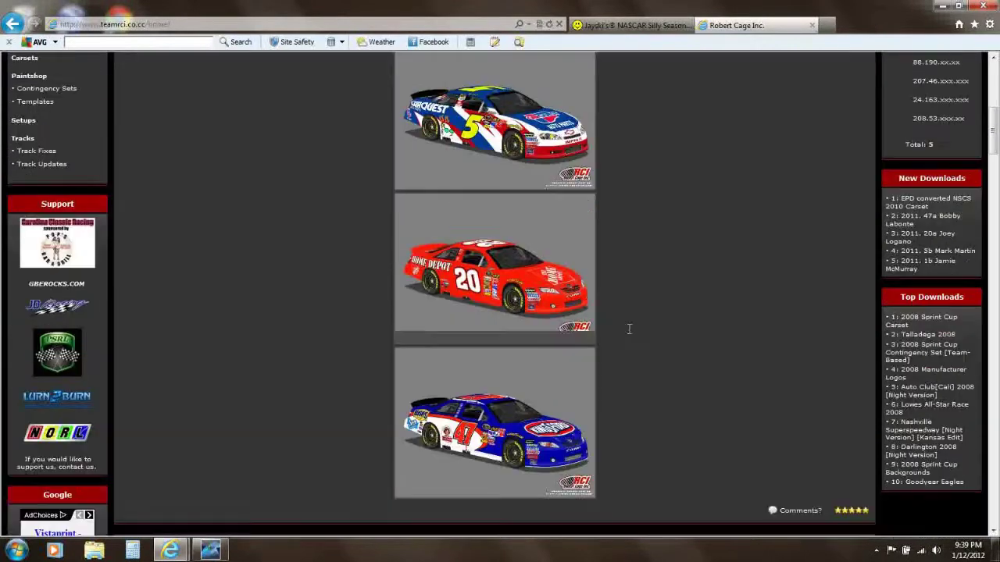
scroll(429, 339, "up", 3)
Start downloading the 2011 Chevy Impala template zip from Paintshop > Templates with Save as.
left_click(36, 316)
left_click(130, 332)
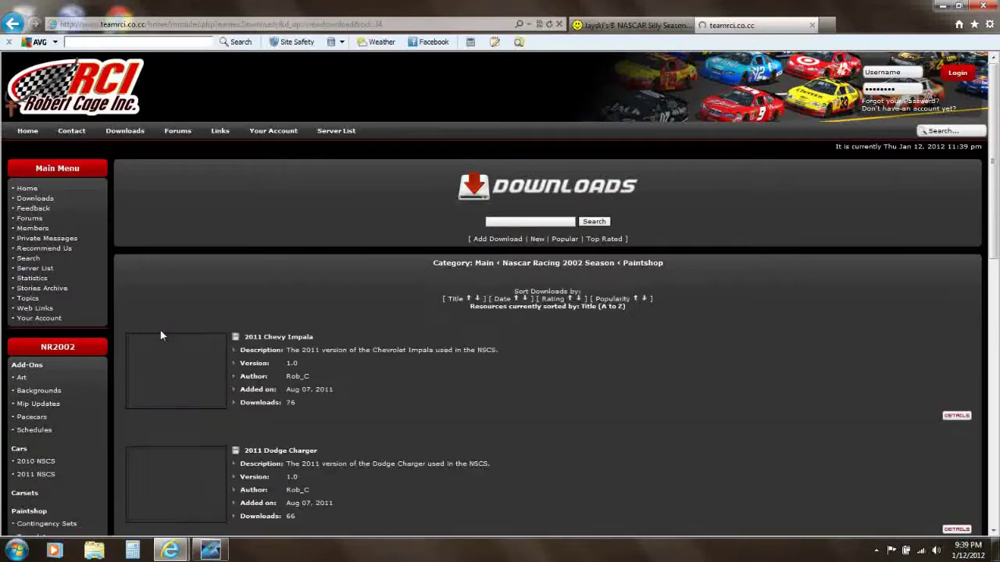
left_click(161, 337)
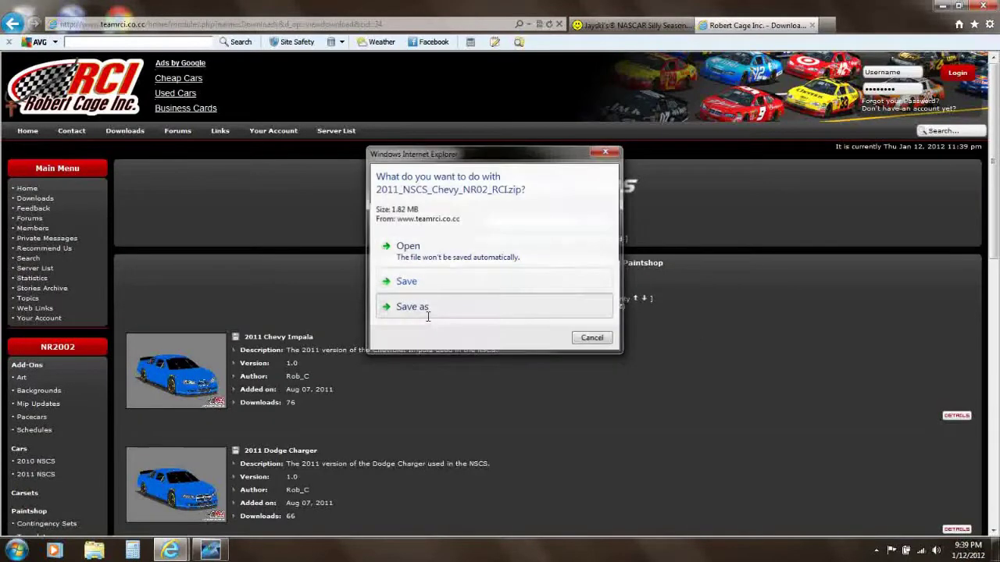
left_click(424, 309)
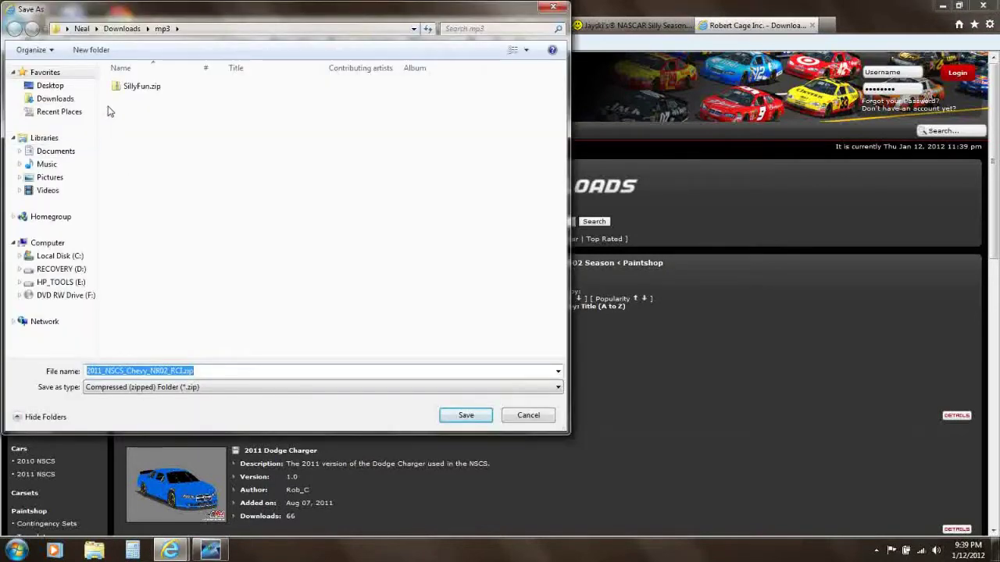
Save the Chevy template zip into a new Documents folder named 'NR Paint Files'.
left_click(45, 137)
left_click(56, 151)
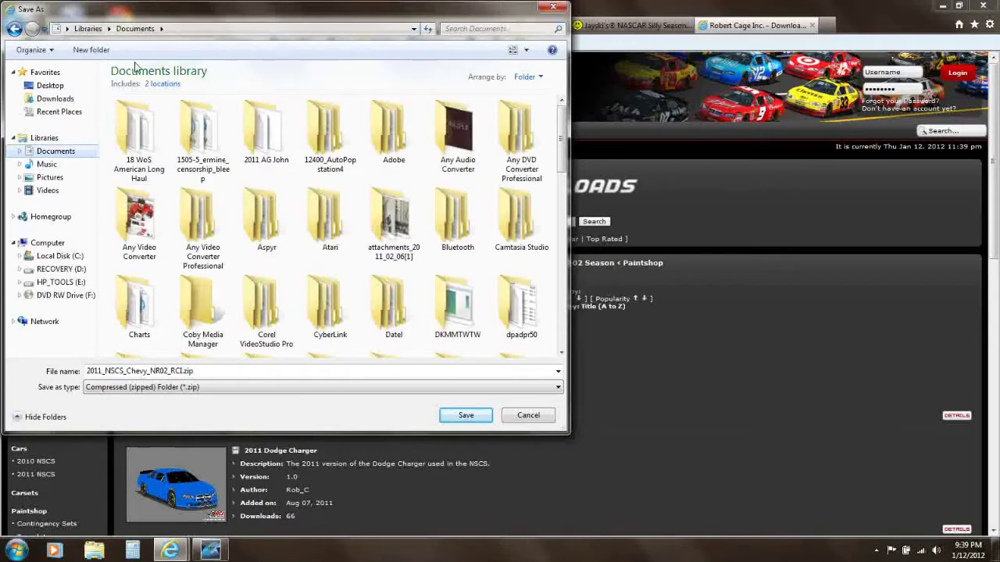
left_click(111, 52)
type("NR Paint Files")
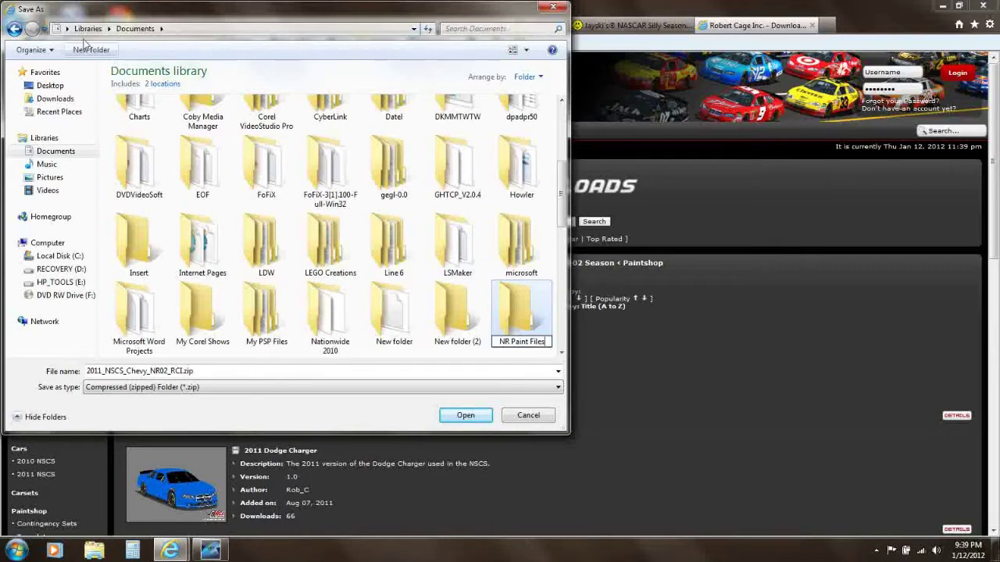
left_click(528, 305)
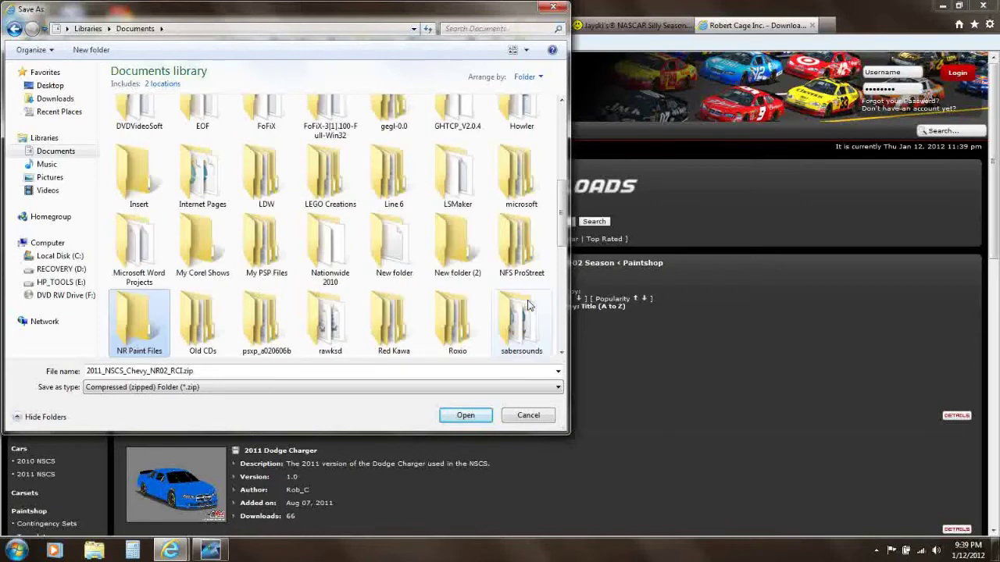
double_click(133, 325)
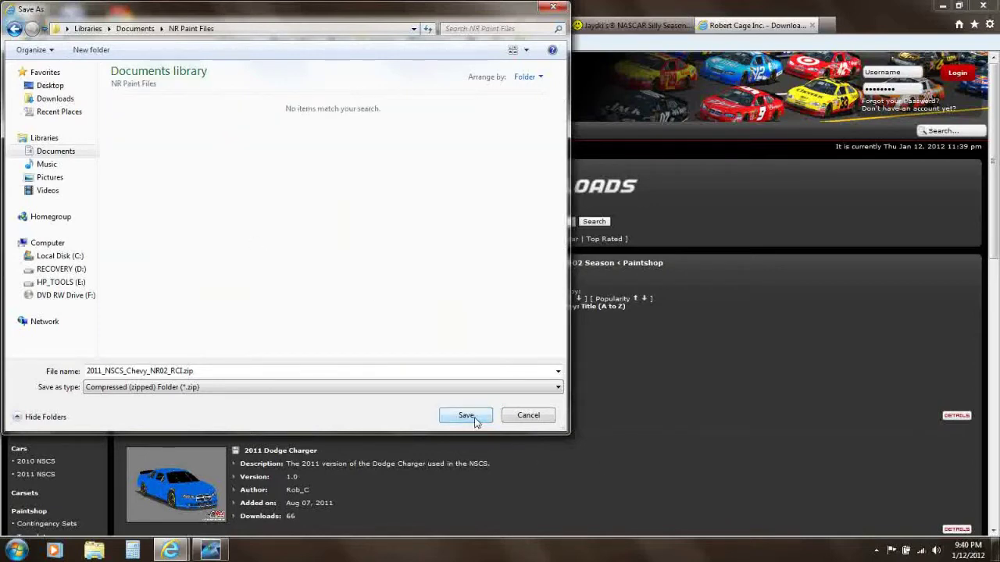
left_click(466, 415)
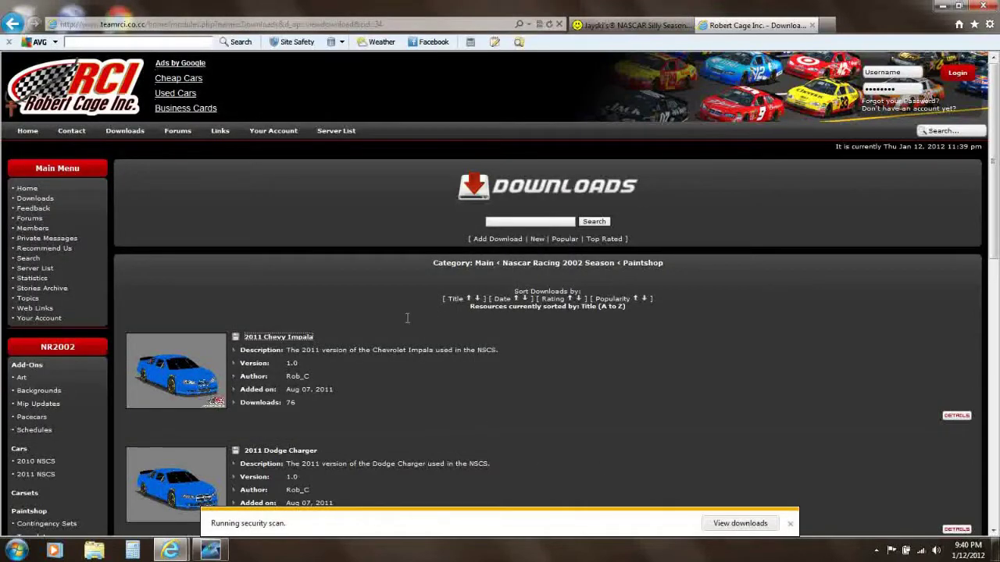
scroll(47, 523, "down", 2)
left_click(46, 380)
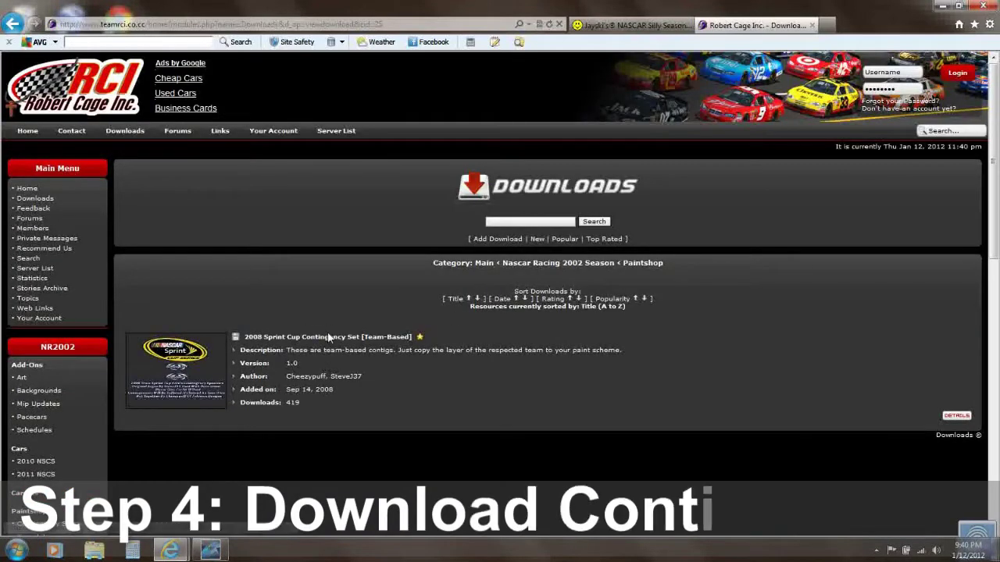
Save the 2008 Sprint Cup Contingency Set zip into NR Paint Files, then open the MasGrafx Racing favorite.
left_click(329, 336)
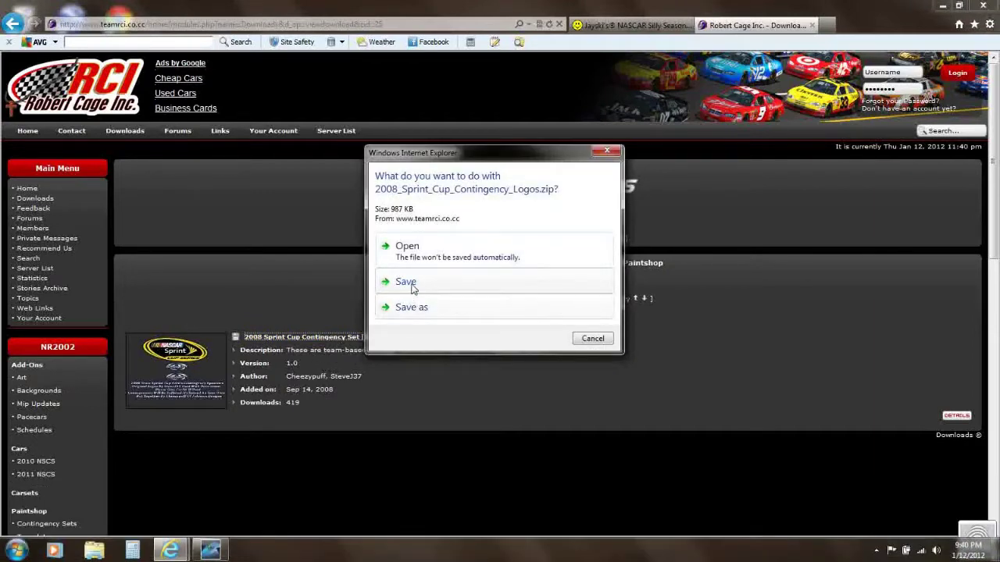
left_click(417, 313)
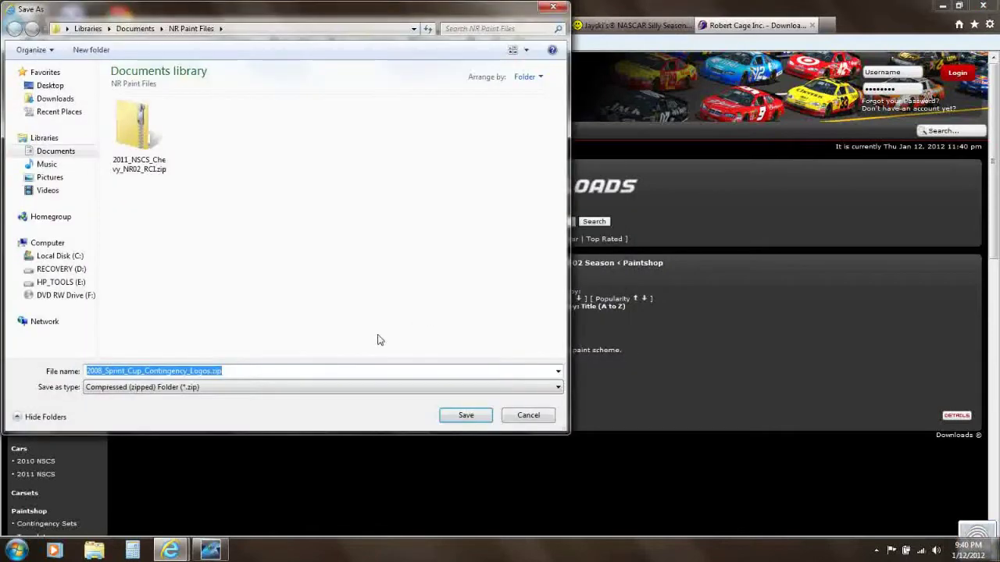
left_click(467, 415)
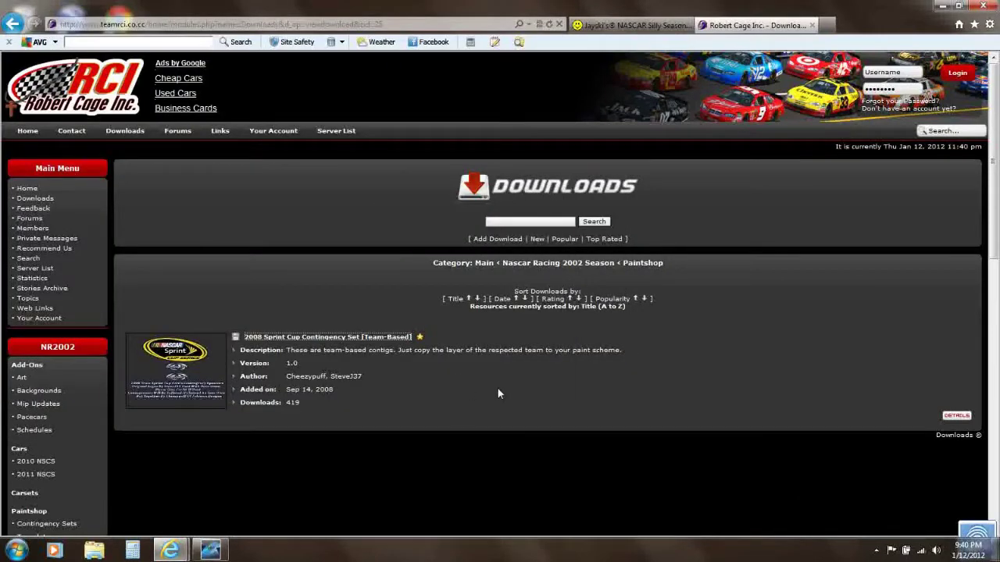
left_click(970, 25)
left_click(900, 387)
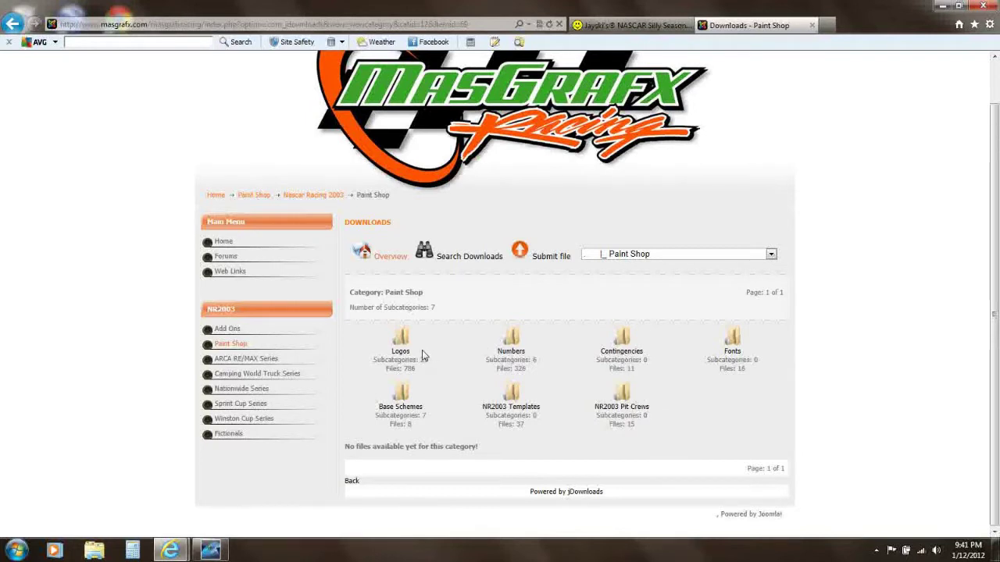
Browse MasGrafx Racing's Numbers > Cup Numbers downloads to the next page.
left_click(511, 353)
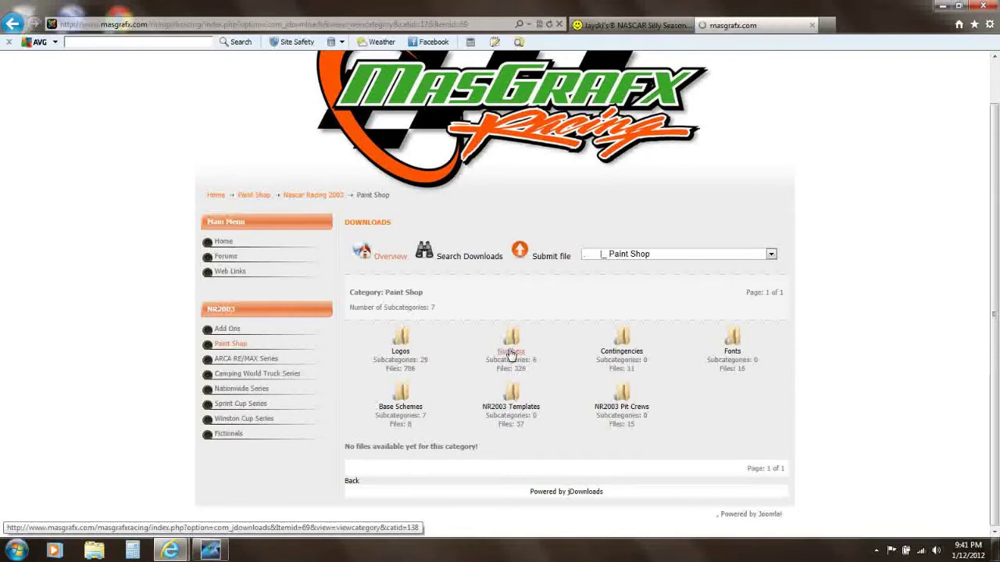
left_click(404, 352)
scroll(415, 362, "down", 15)
left_click(777, 469)
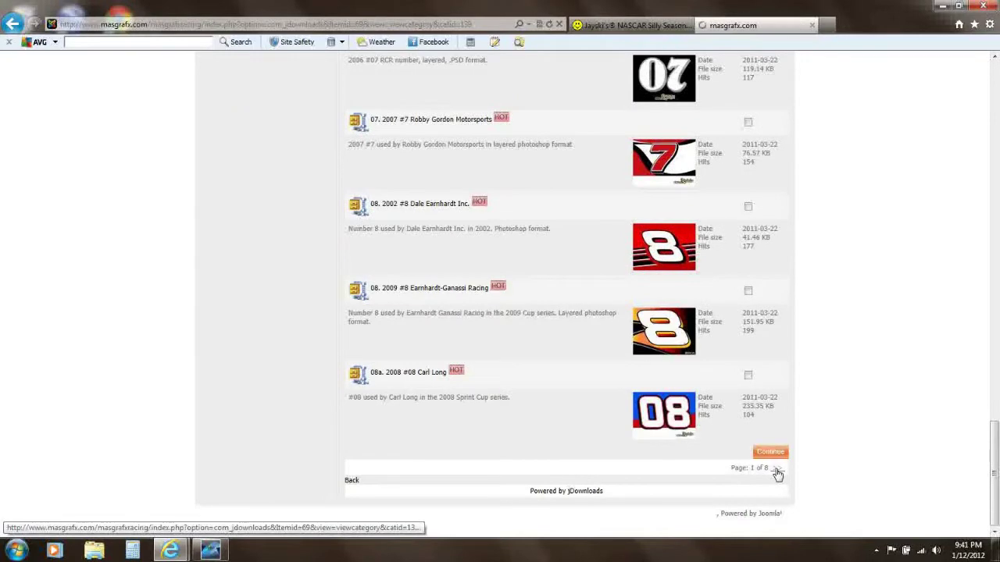
scroll(773, 473, "down", 15)
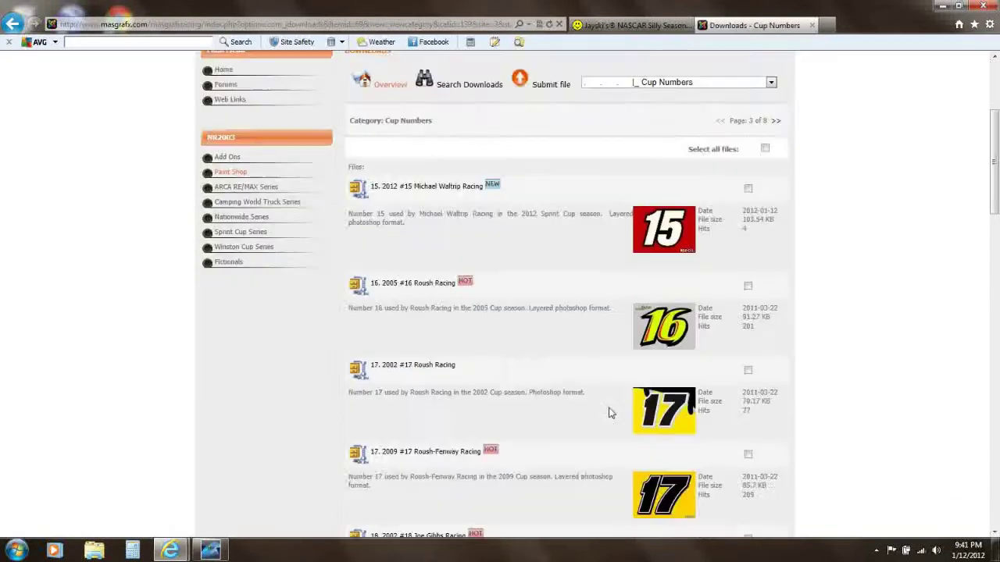
scroll(609, 413, "down", 10)
scroll(514, 316, "down", 1)
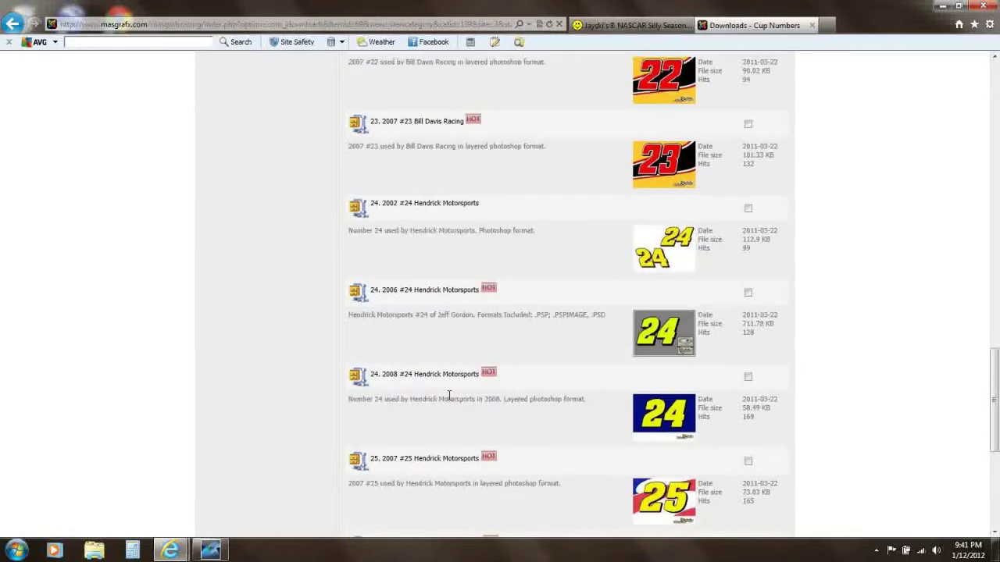
Download and save the 2008 #24 Hendrick Motorsports number set, then return to Google Images.
left_click(439, 378)
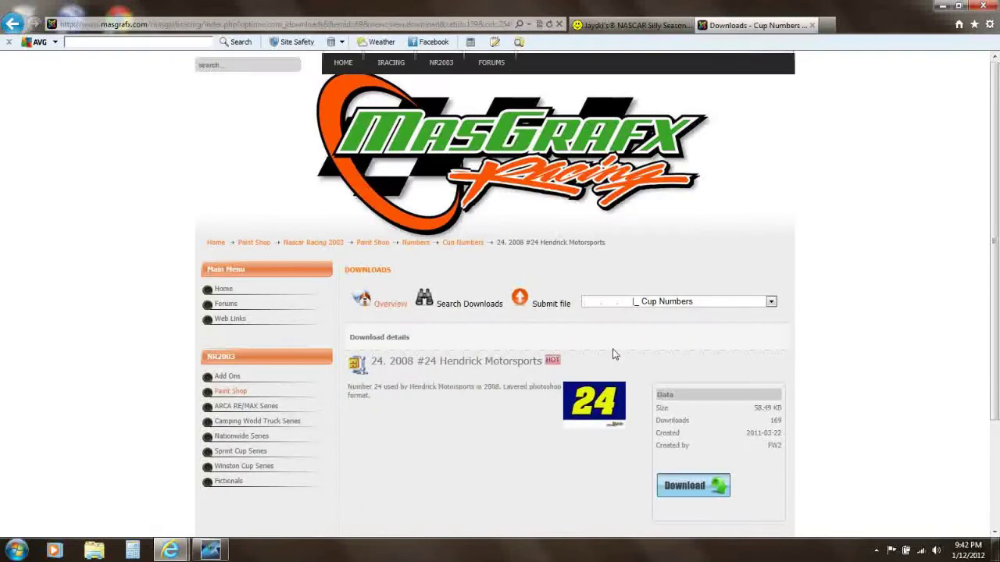
left_click(697, 490)
left_click(592, 459)
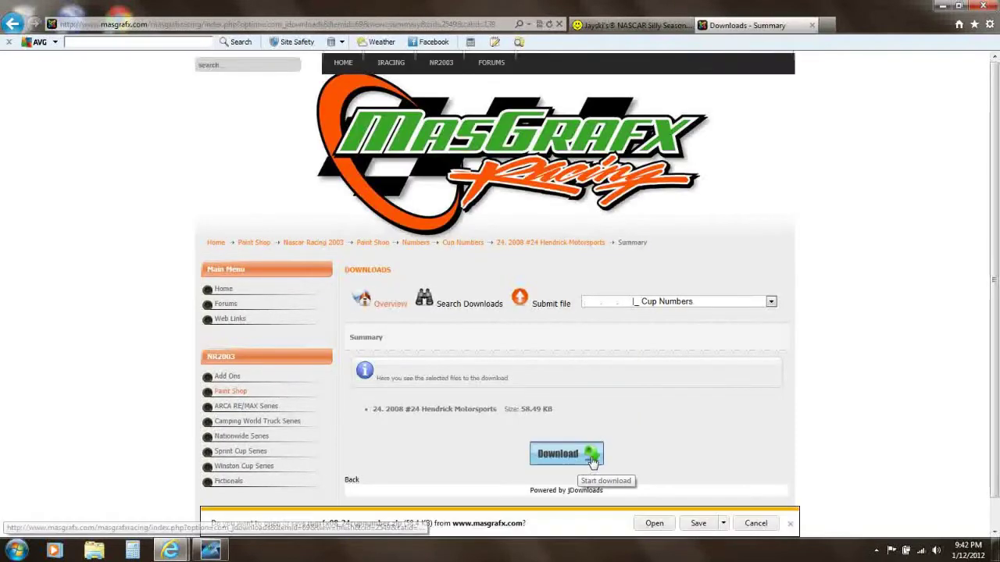
left_click(698, 523)
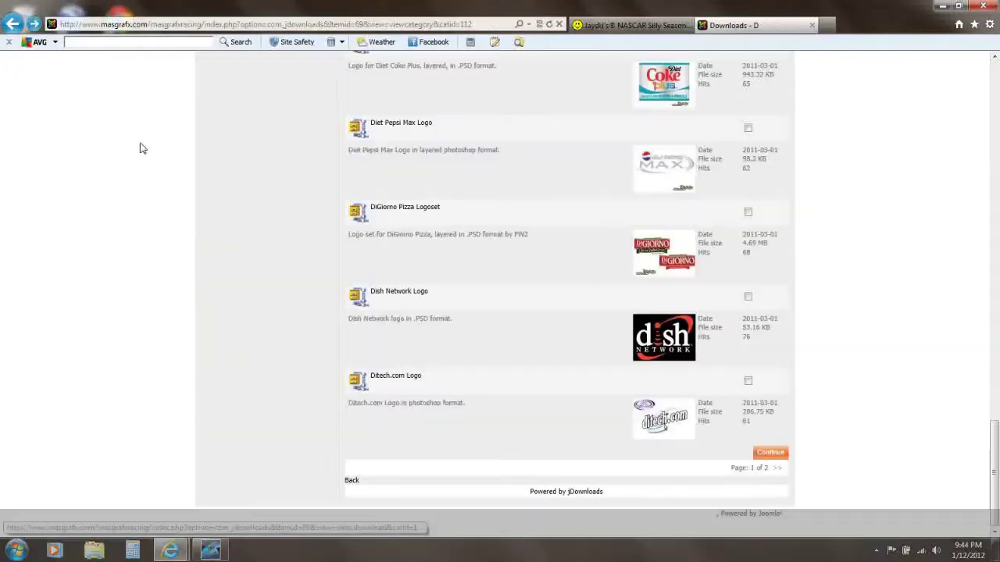
left_click(14, 25)
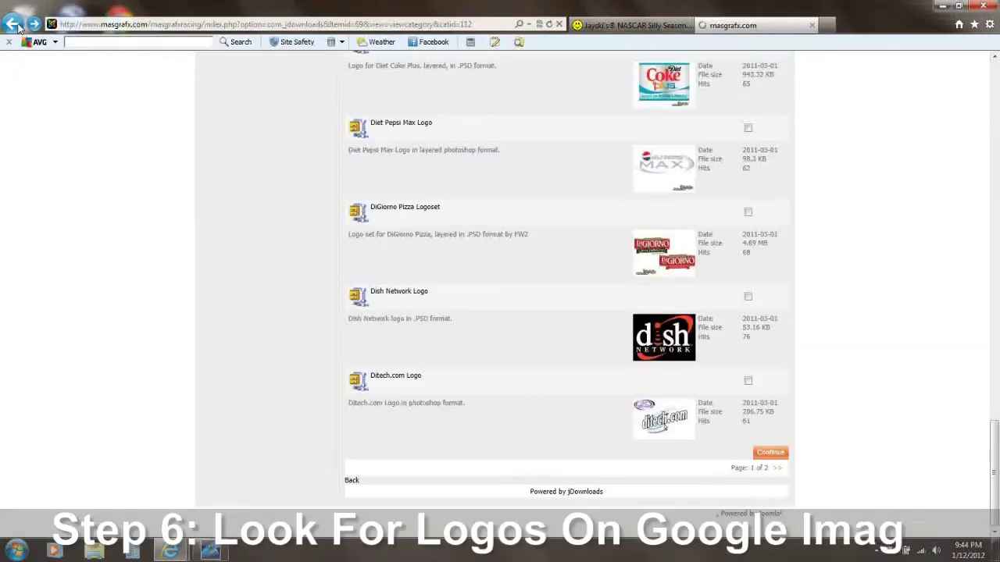
left_click(14, 24)
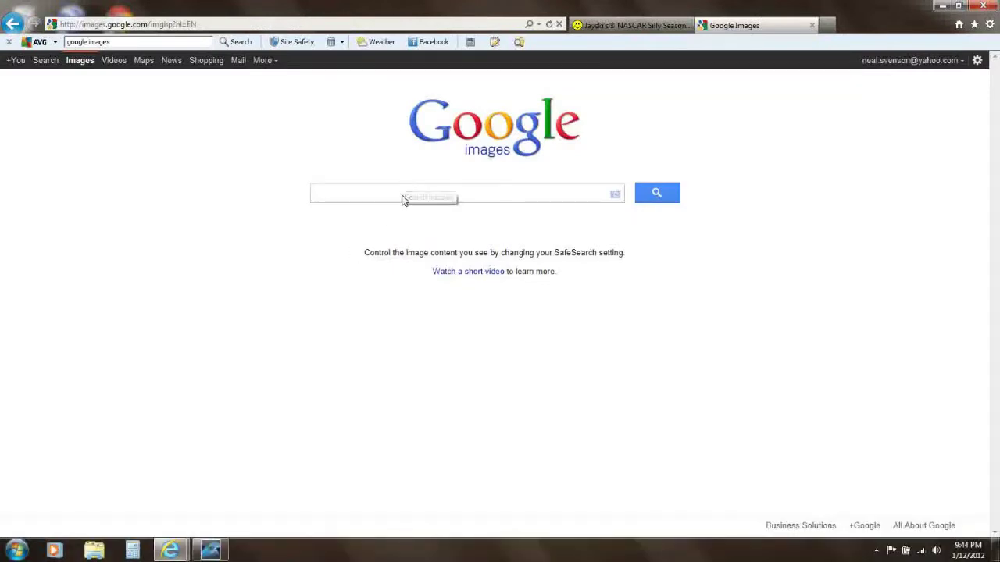
Run a Google Images search for 'Dupont logo' and look over the results.
type("Dupont logo")
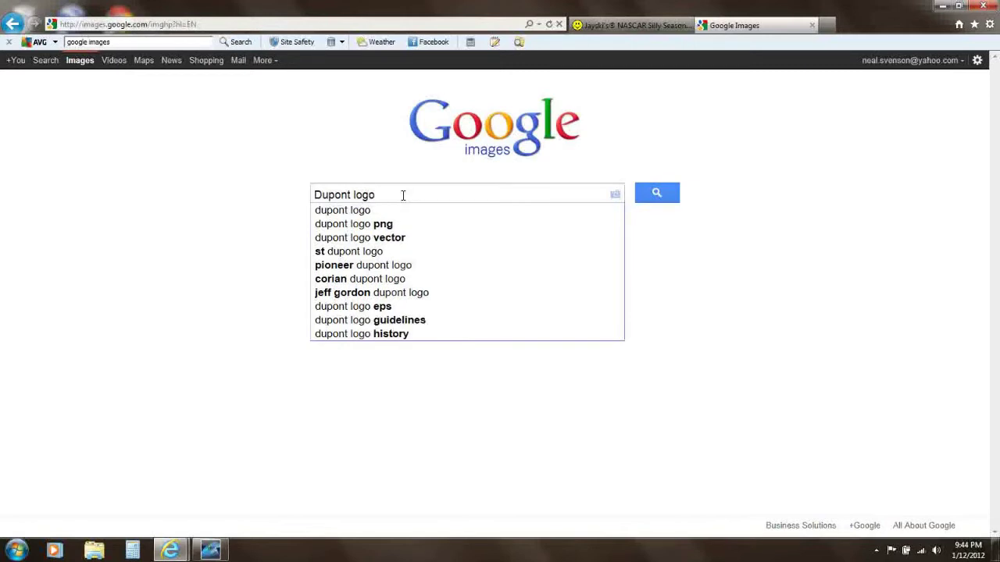
key("Return")
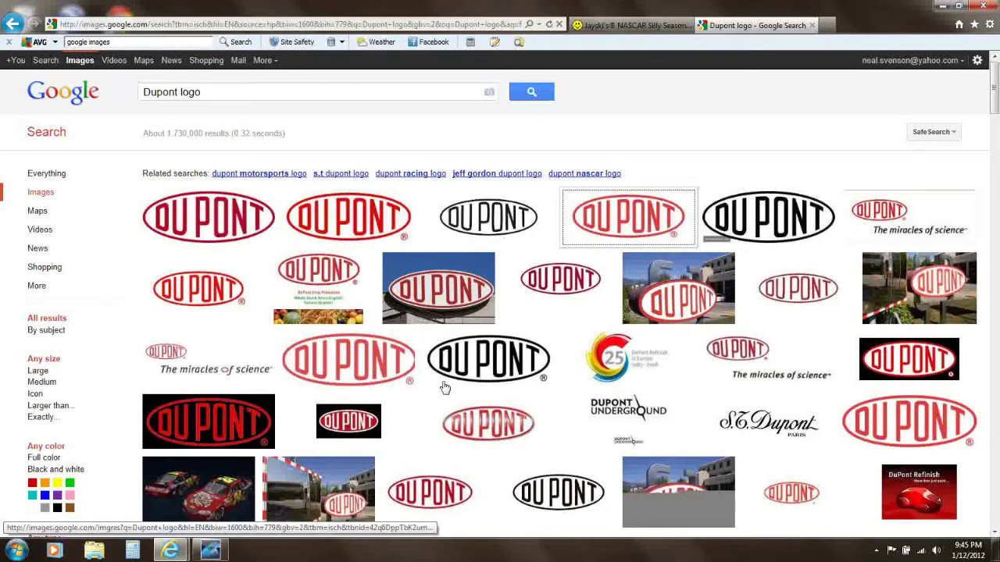
mouse_move(354, 357)
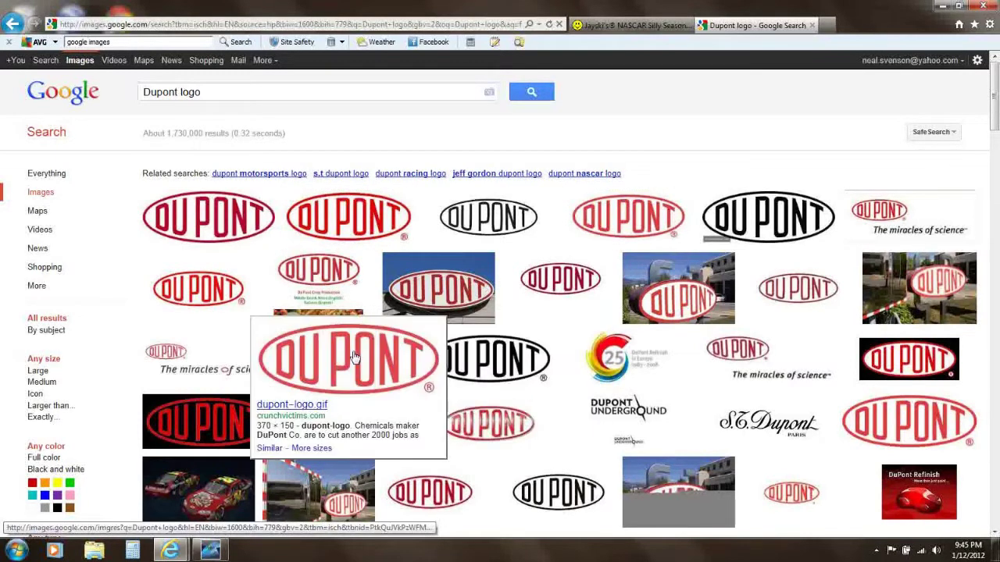
mouse_move(513, 375)
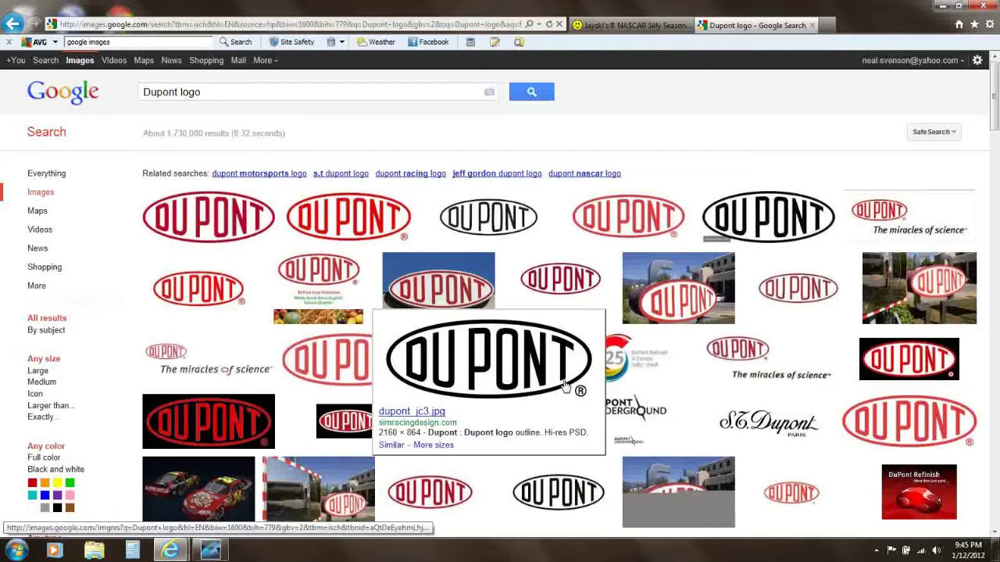
After comparing with the Jayski #24 car, open the full-size black DuPont logo dupont_jc3.jpg.
left_click(669, 29)
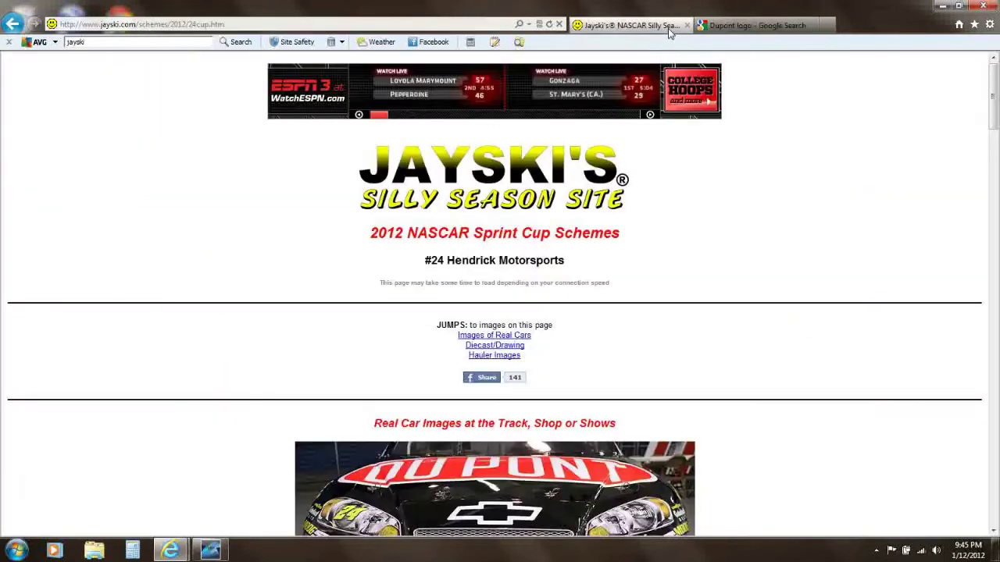
scroll(617, 394, "down", 3)
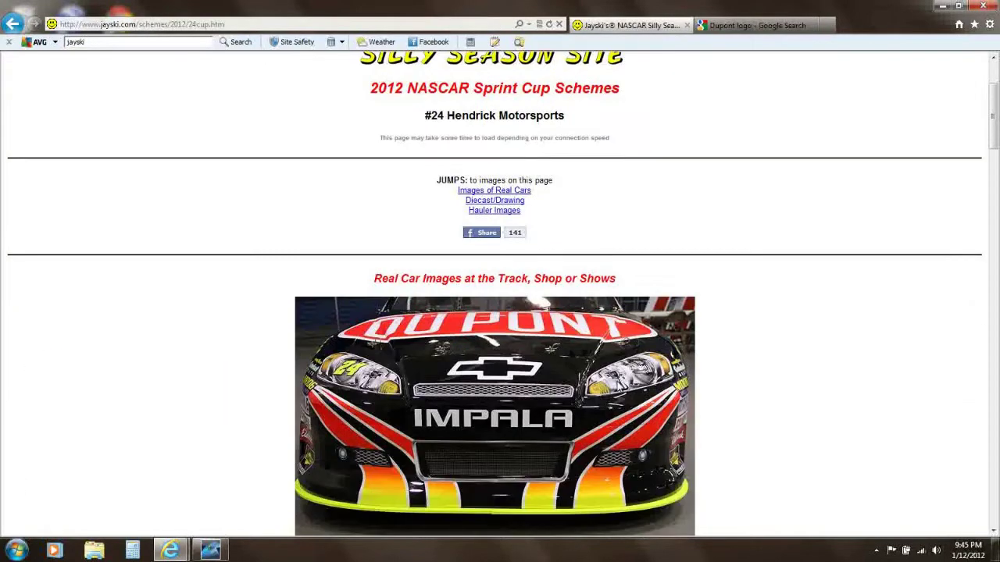
left_click(738, 25)
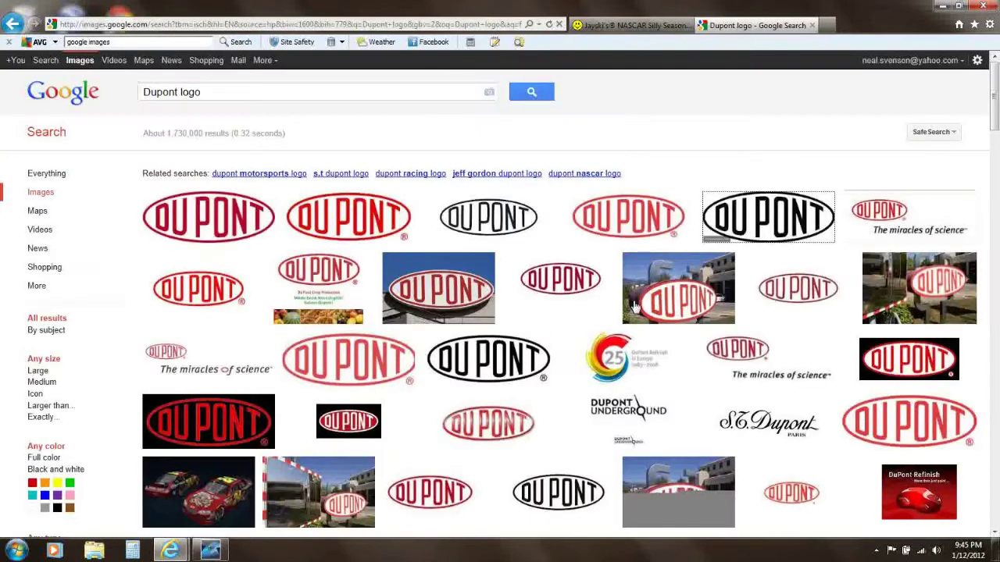
mouse_move(500, 374)
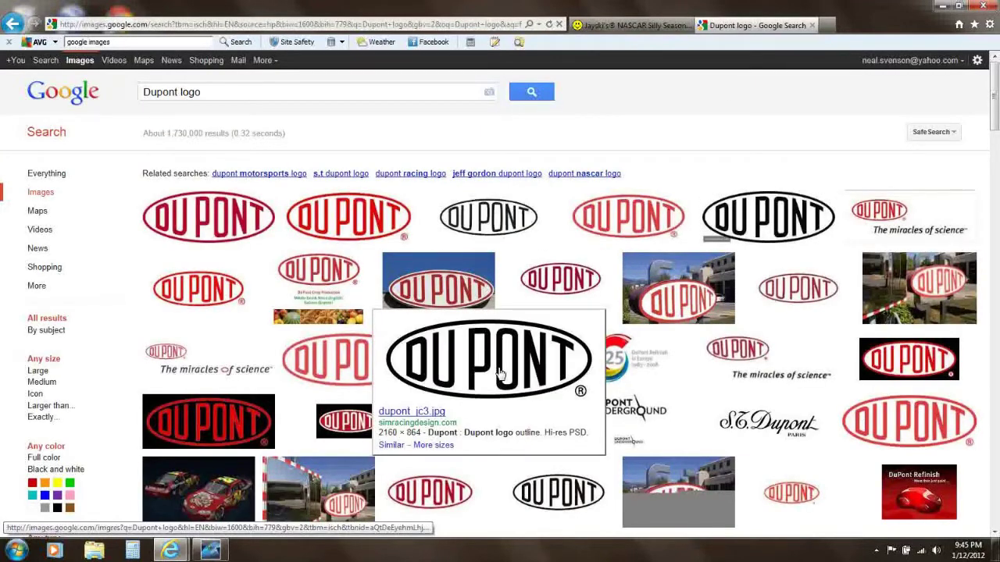
left_click(480, 378)
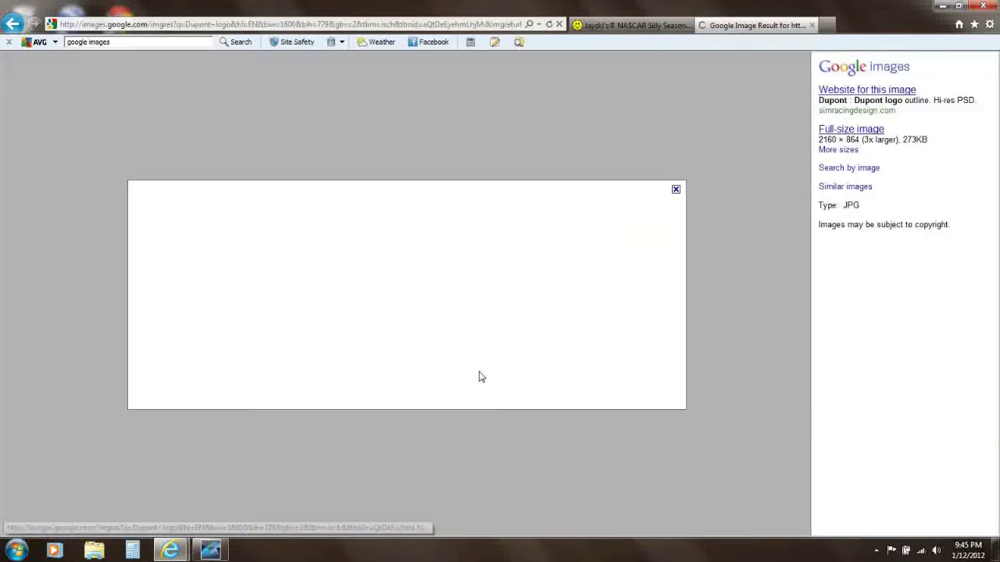
left_click(841, 130)
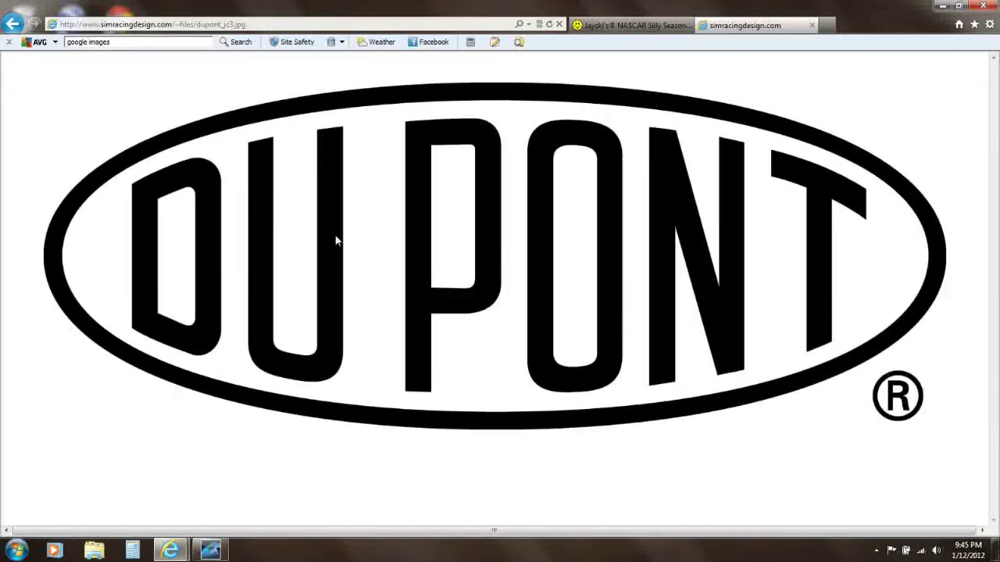
Save the DuPont logo as the Bitmap file dupont_jc3.bmp in Documents > NR Paint Files.
right_click(336, 237)
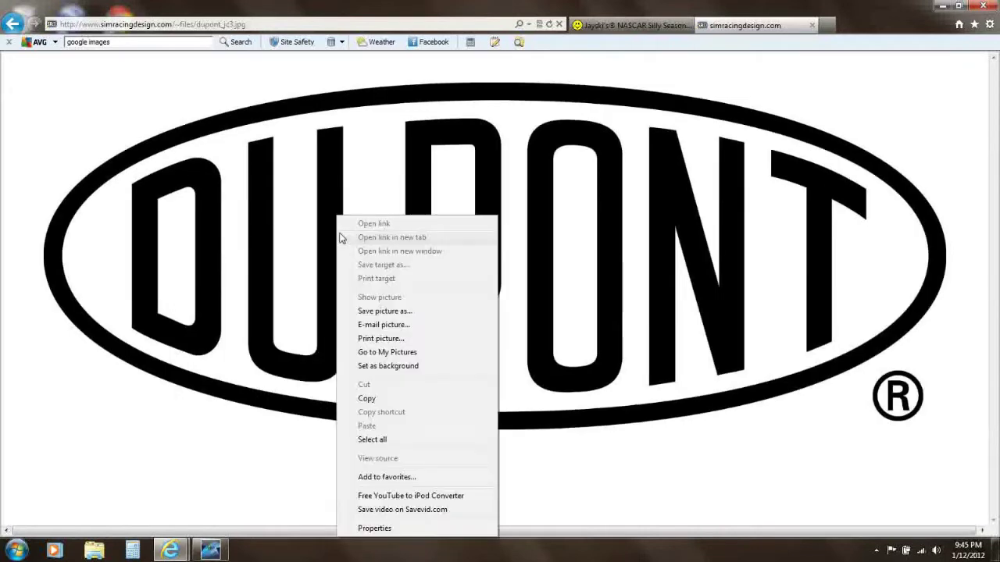
left_click(391, 312)
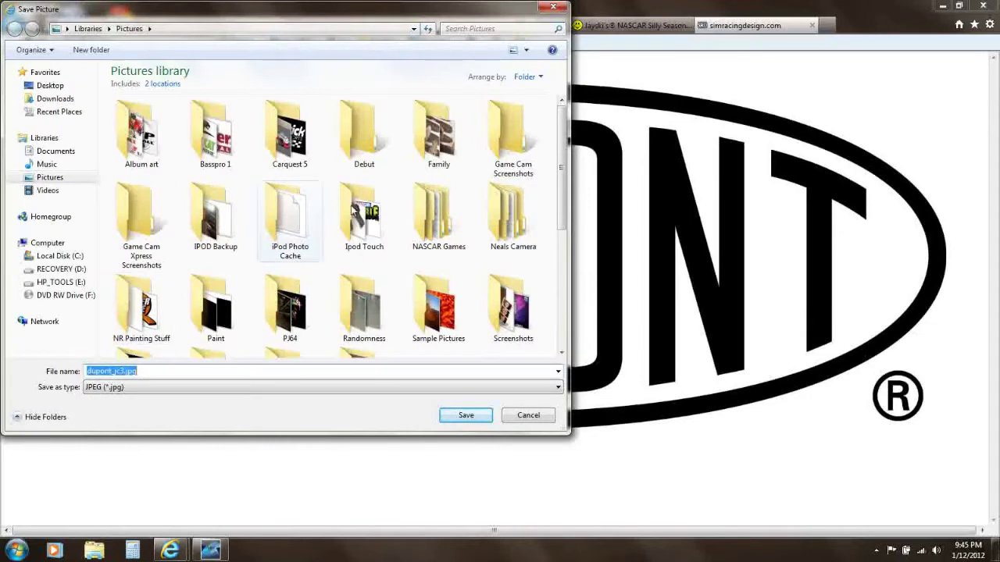
left_click(55, 152)
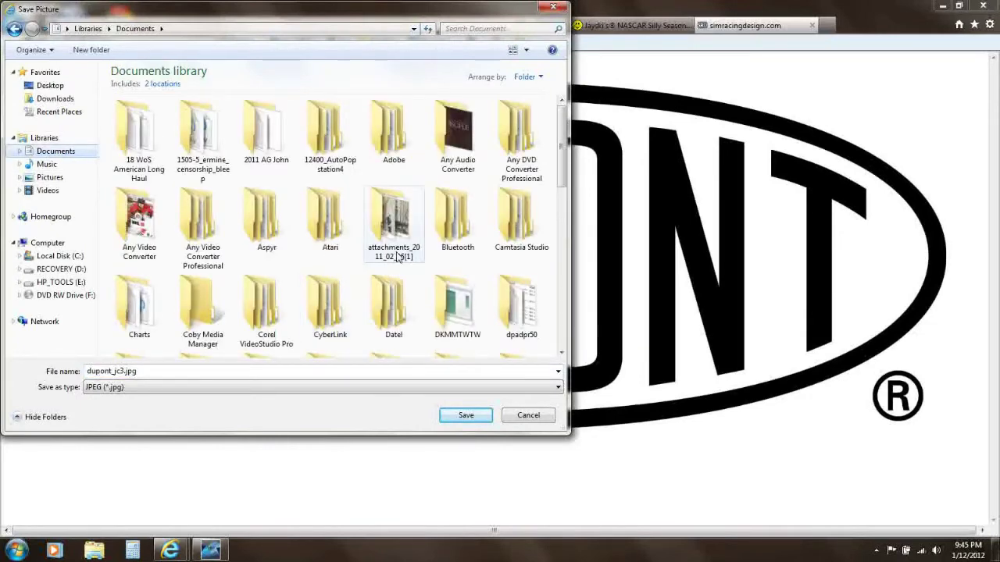
scroll(446, 161, "down", 5)
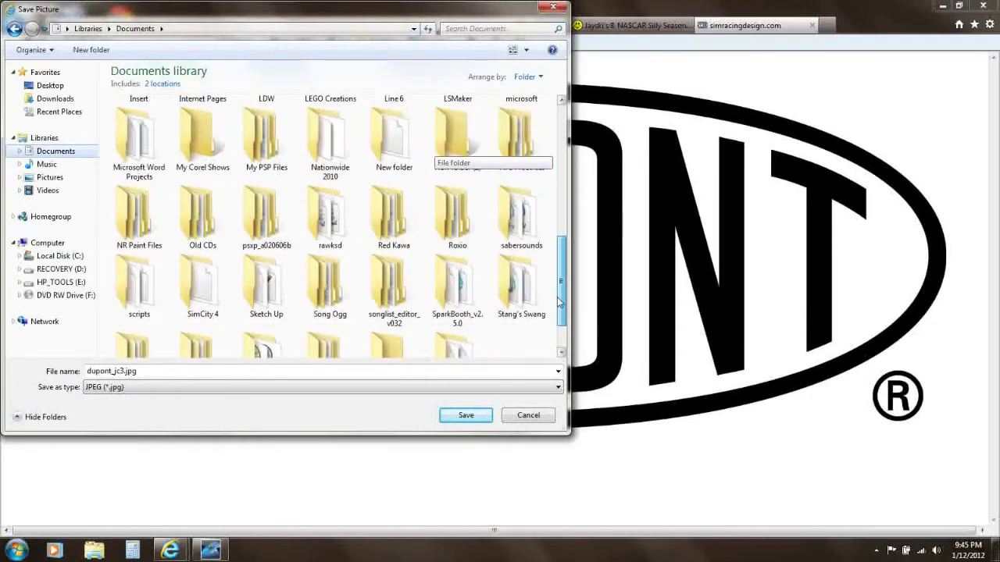
double_click(520, 148)
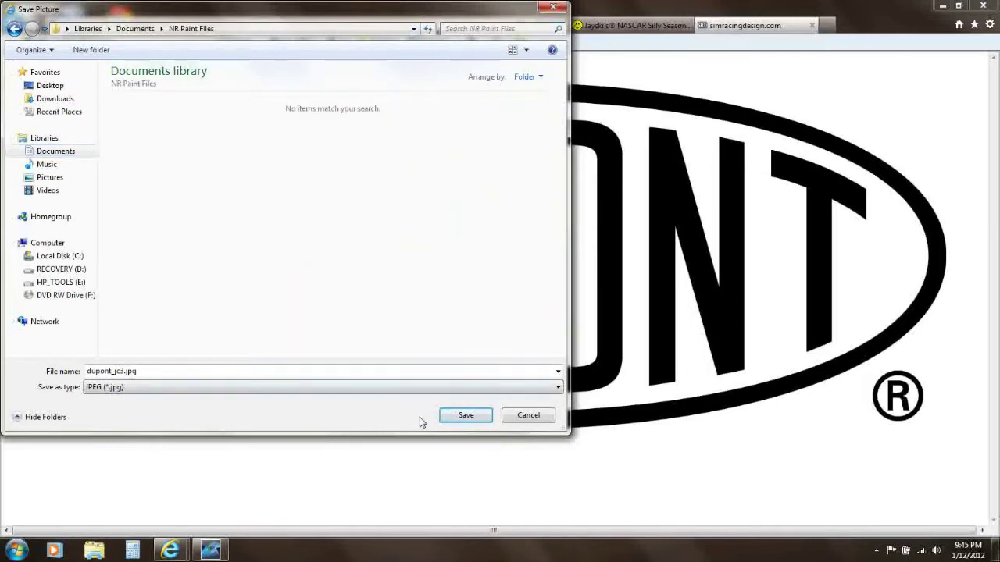
left_click(212, 388)
left_click(123, 409)
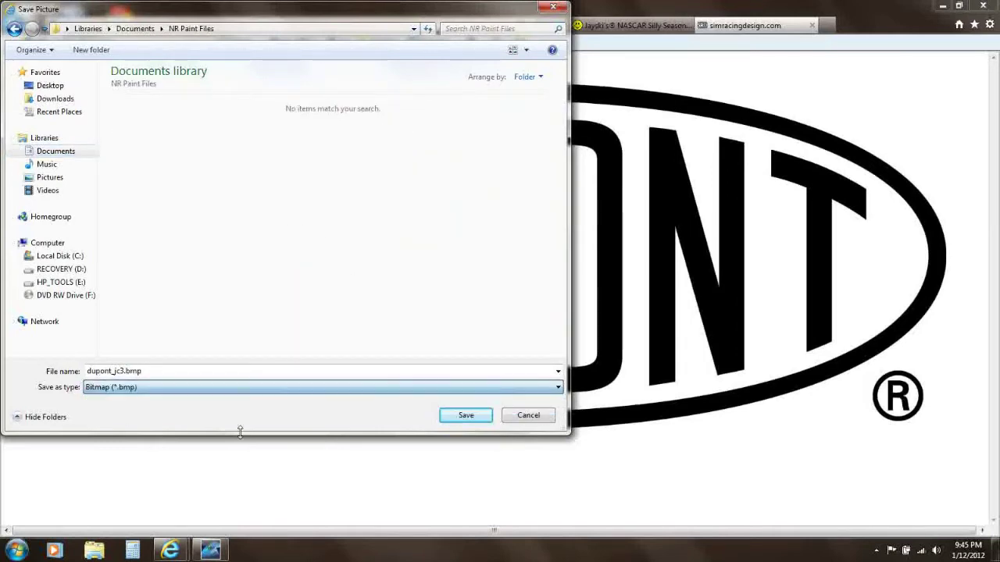
left_click(461, 416)
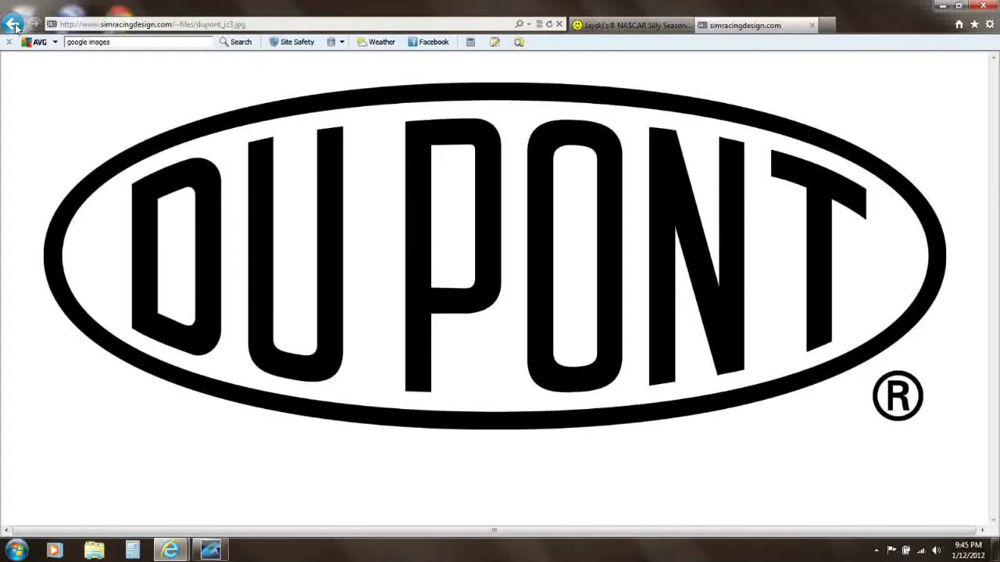
left_click(13, 24)
Return to the Dupont logo results and check the Jayski #24 car page again.
left_click(12, 24)
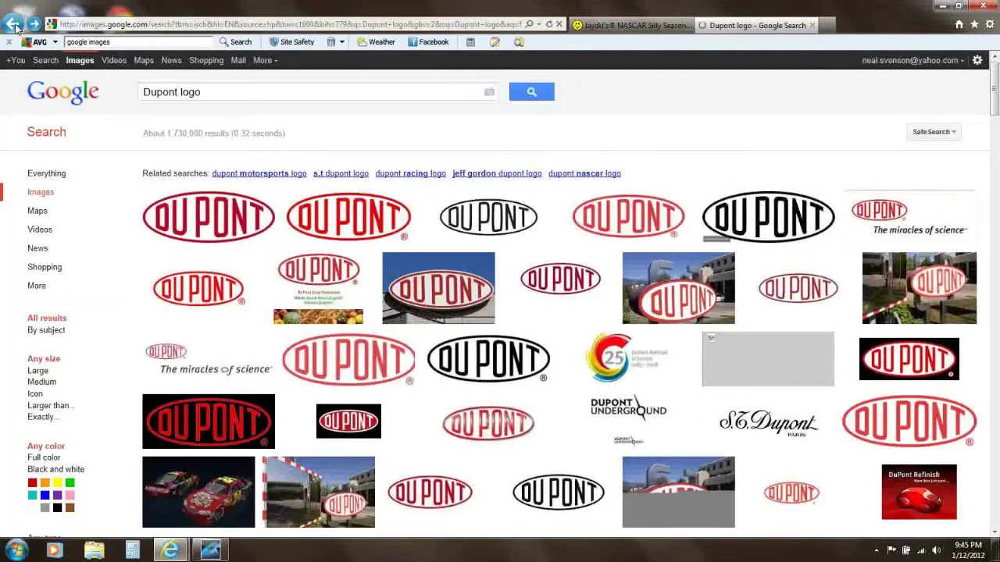
scroll(480, 349, "down", 5)
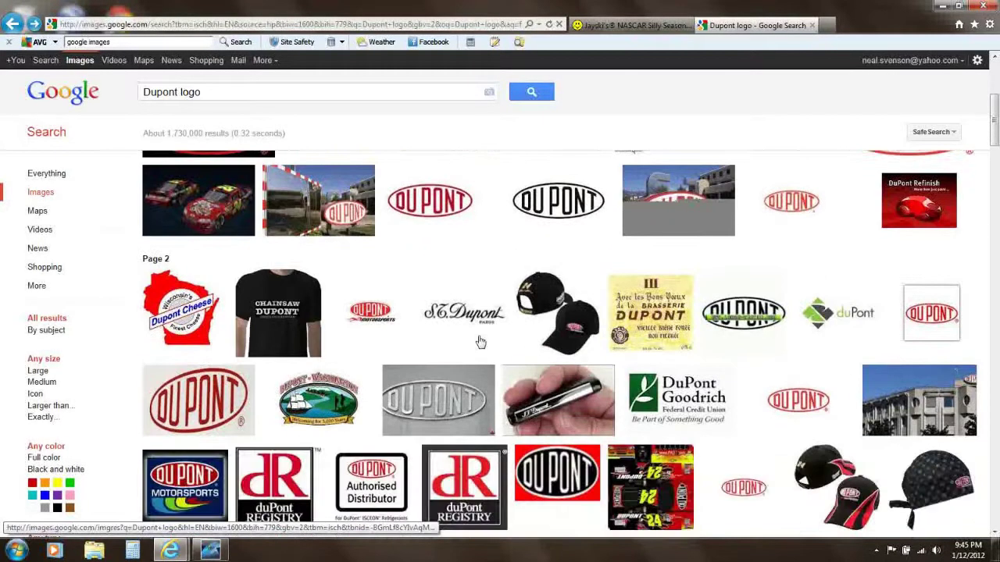
scroll(479, 341, "up", 10)
left_click(631, 25)
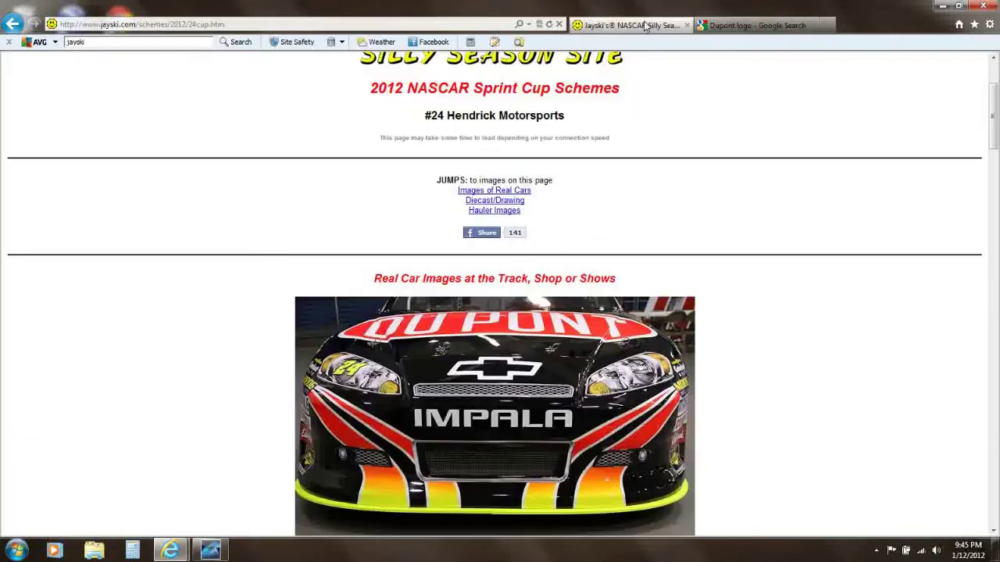
scroll(605, 376, "down", 5)
left_click(750, 25)
Search Google Images for 'pepsi max logo' and preview a couple of result sources.
left_click_drag(211, 92, 84, 92)
type("pepsi max logo")
key("Return")
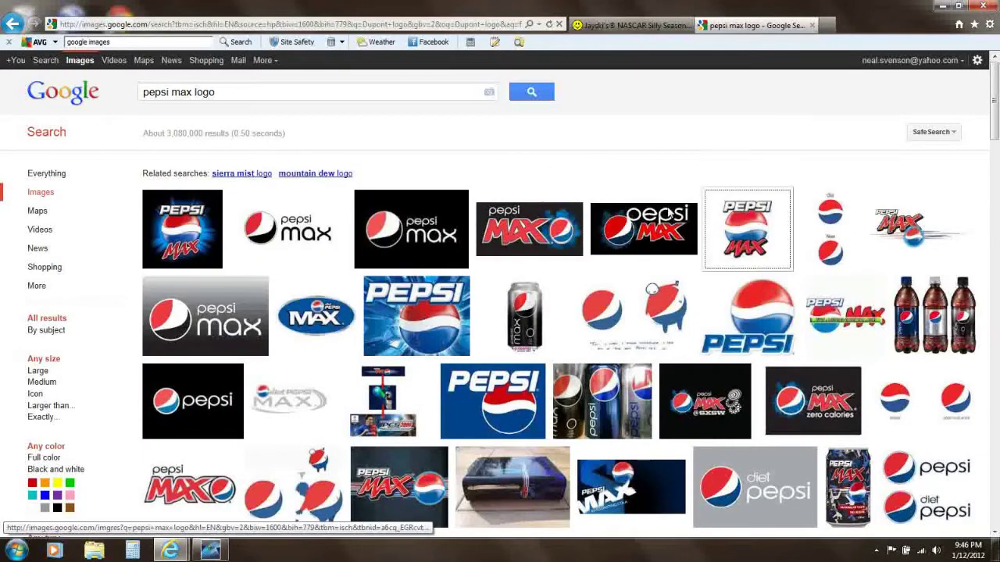
mouse_move(648, 175)
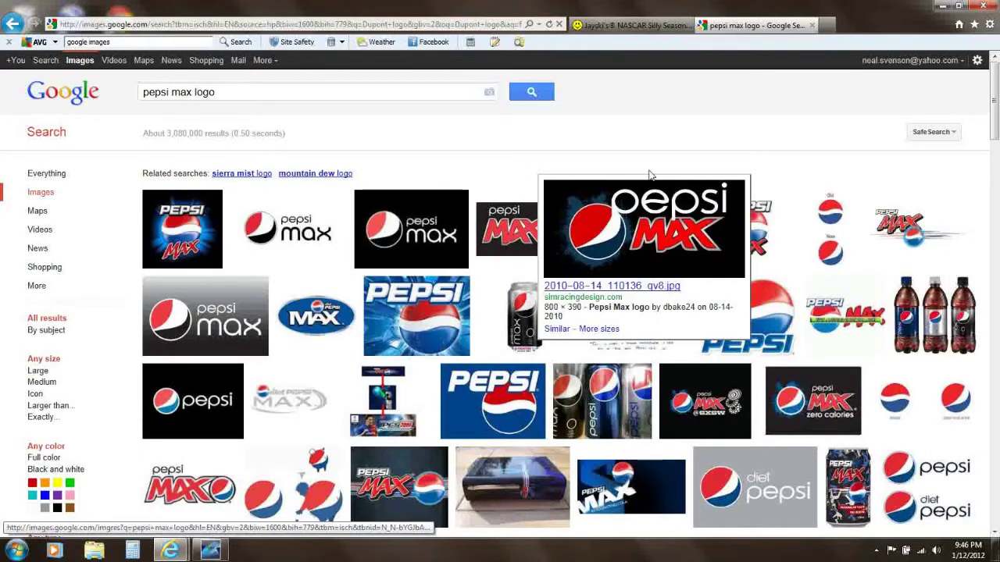
left_click(649, 203)
key("BackSpace")
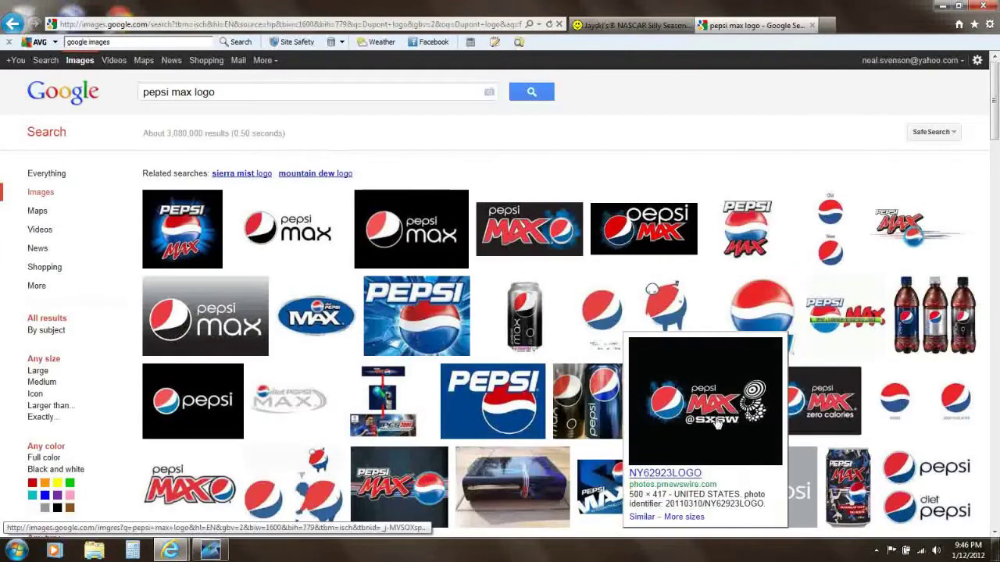
left_click(717, 421)
key("BackSpace")
scroll(821, 419, "down", 1)
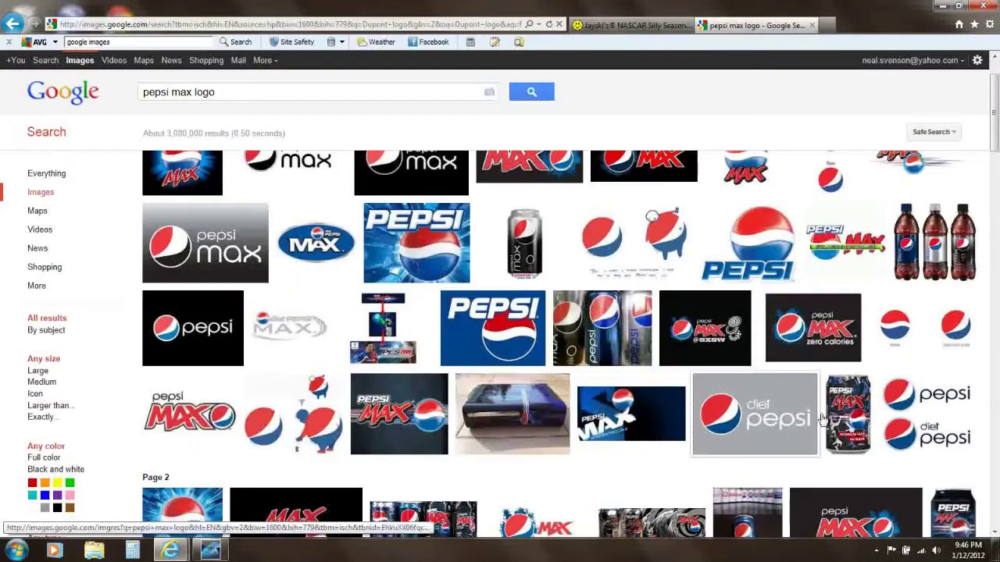
scroll(711, 420, "down", 4)
scroll(711, 419, "up", 5)
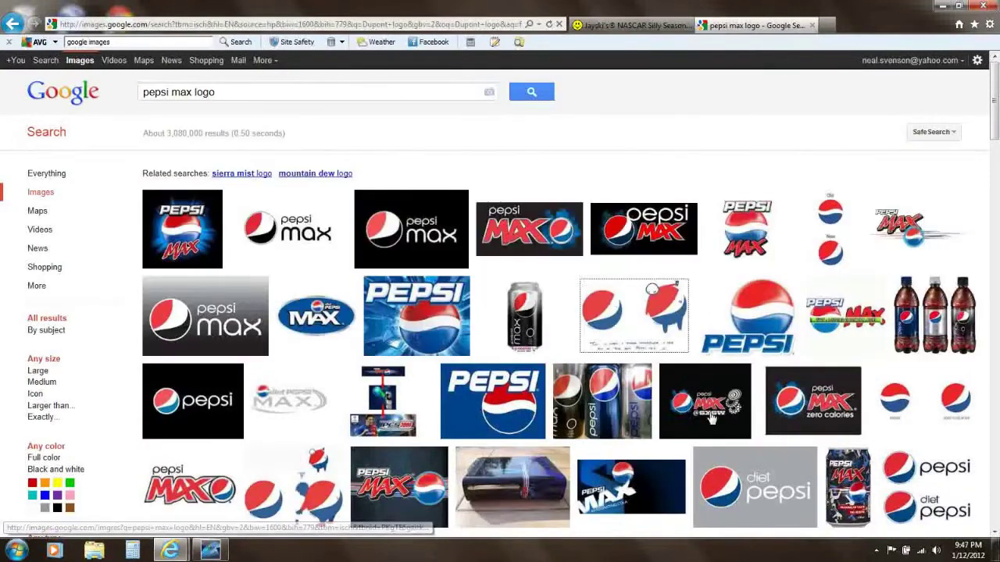
Save a Pepsi Max logo picture to the computer and go back to the Dupont logo results.
left_click(714, 422)
right_click(175, 175)
left_click(219, 201)
left_click(465, 414)
left_click(12, 24)
left_click(12, 25)
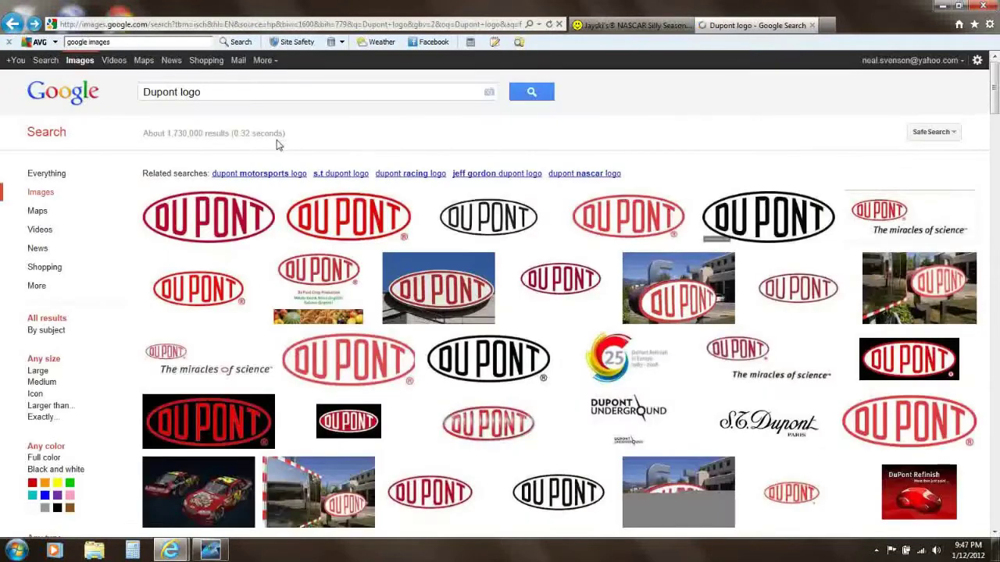
Scroll through the #24 DuPont car scheme photos and renders on the Jayski tab.
left_click(660, 25)
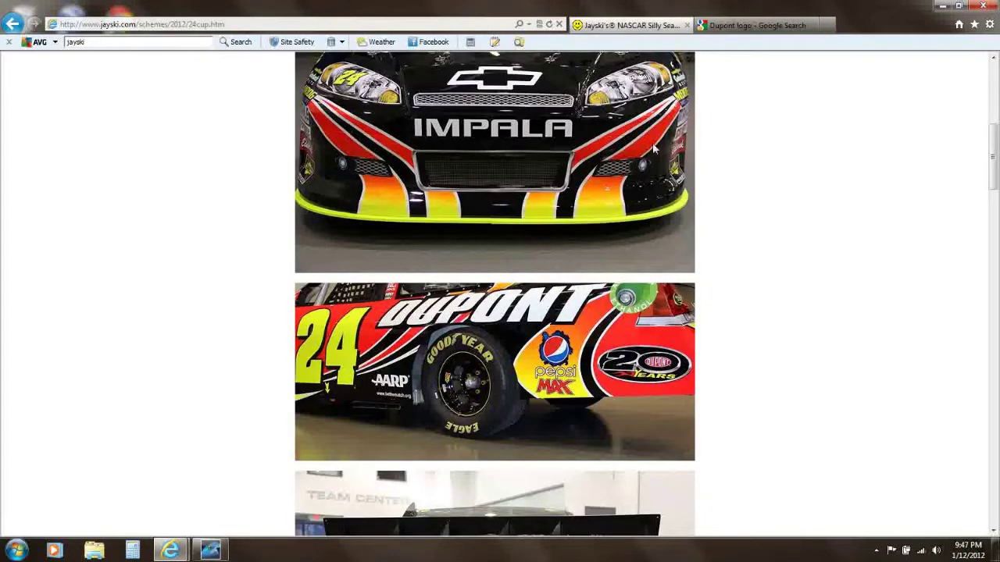
scroll(364, 400, "down", 3)
scroll(395, 374, "up", 5)
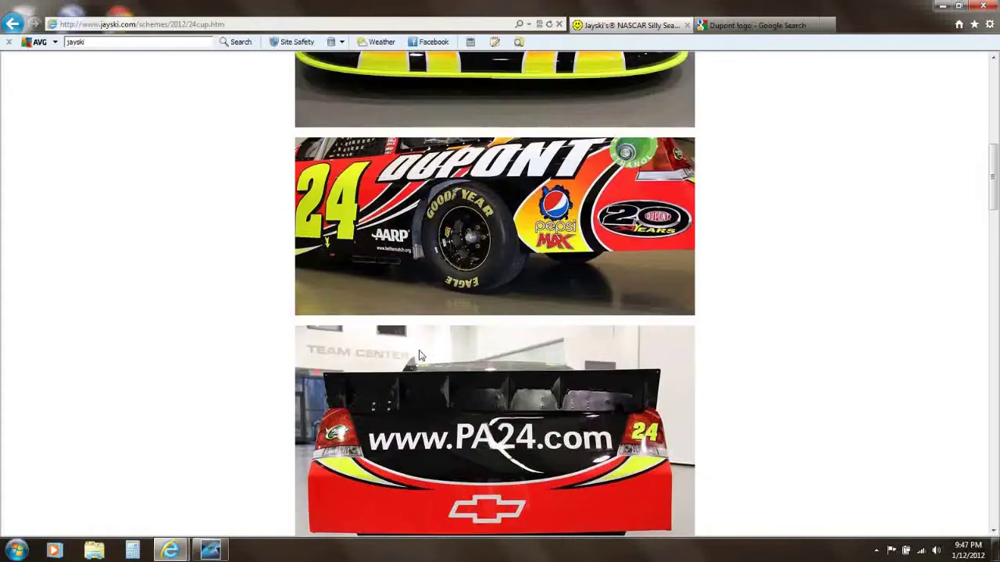
scroll(419, 355, "down", 2)
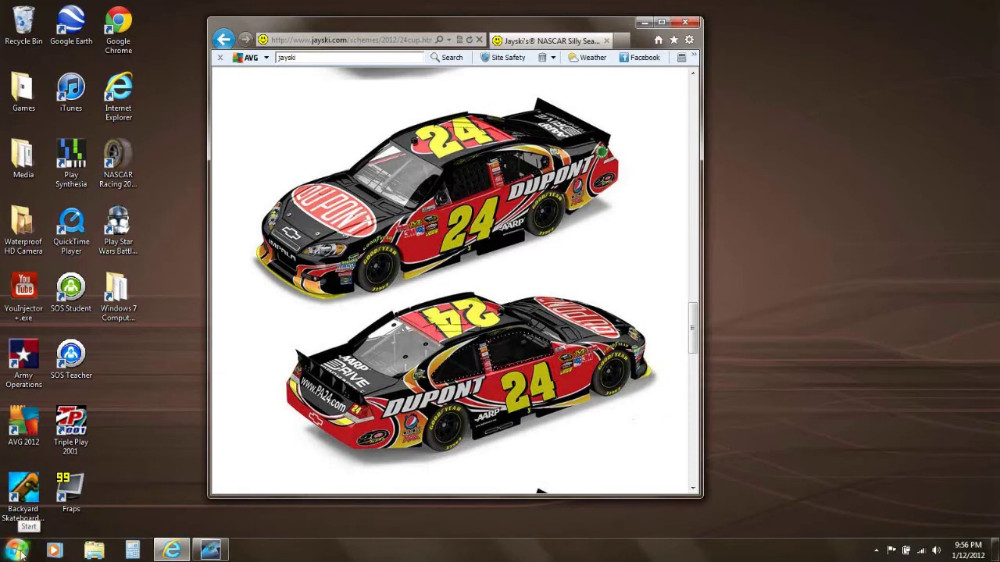
Run GIMP Portable from its folder in Local Disk (C:) > Program Files (x86).
left_click(17, 550)
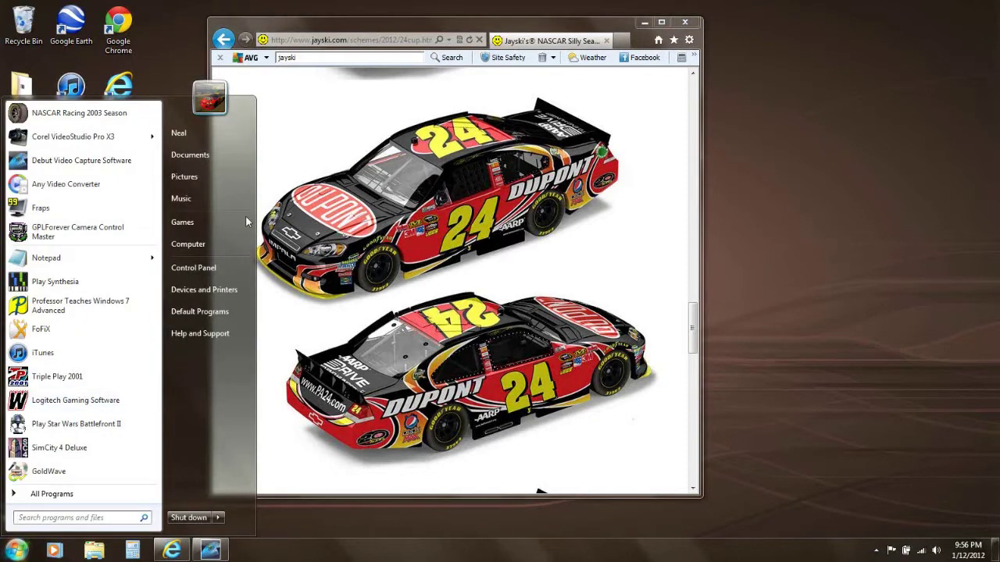
left_click(191, 243)
double_click(250, 131)
double_click(667, 125)
scroll(455, 304, "down", 5)
double_click(357, 379)
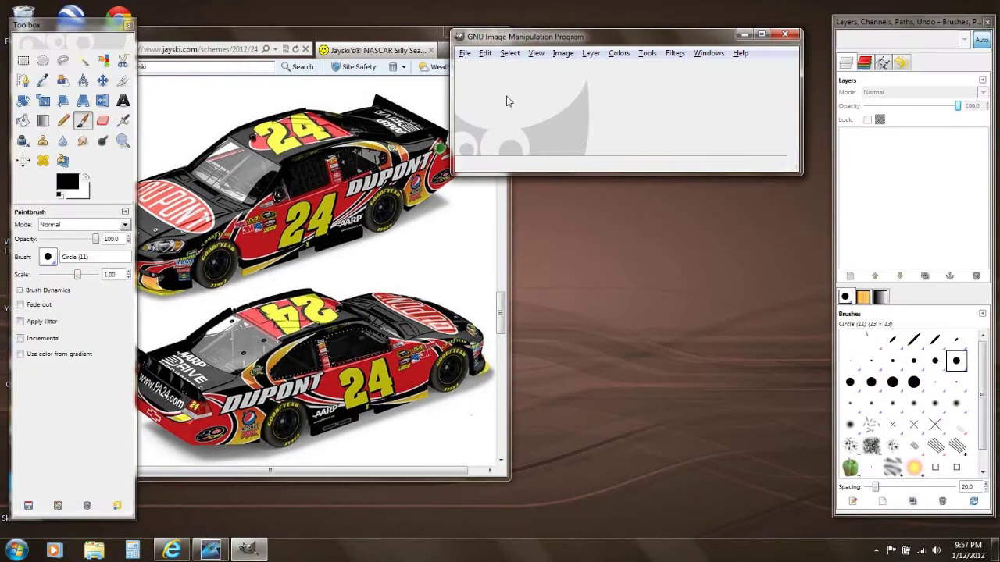
Open the 2011_NSCS_Chevy_NR02_RCI.psd template from the NR Paint Files folder.
mouse_move(532, 42)
left_mouse_down()
mouse_move(559, 39)
mouse_move(546, 40)
left_mouse_up()
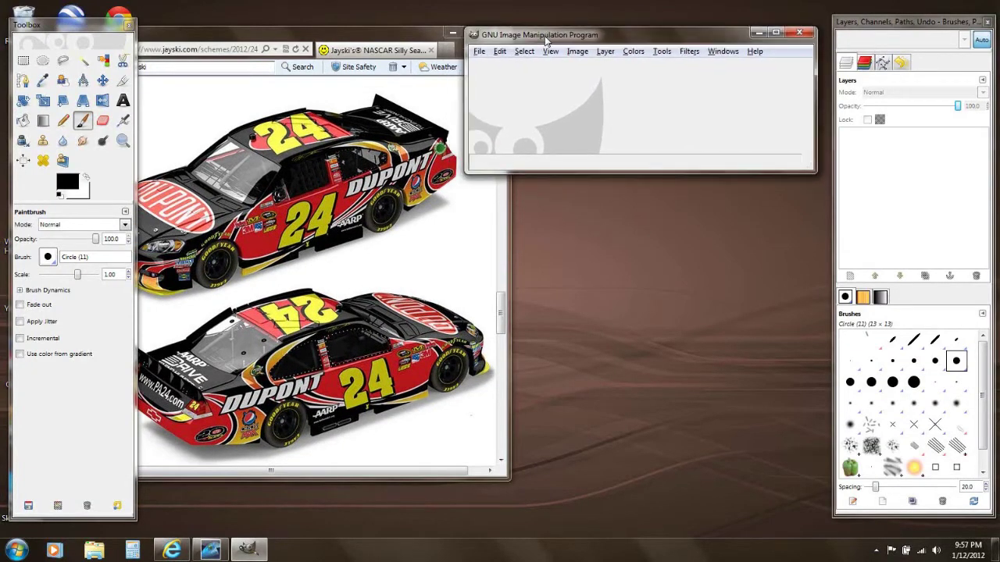
left_click(479, 50)
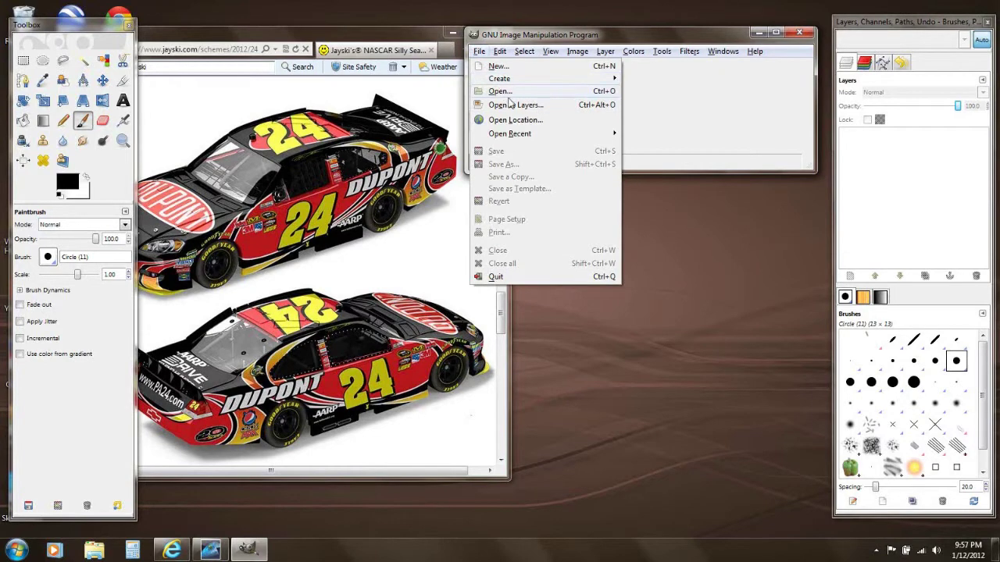
left_click(501, 92)
scroll(509, 261, "down", 2)
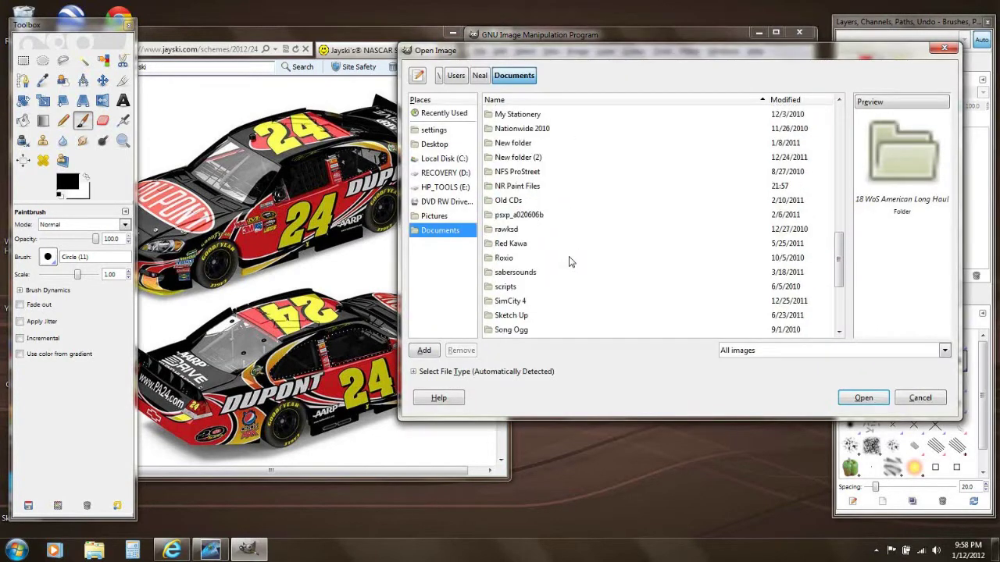
double_click(508, 261)
double_click(548, 126)
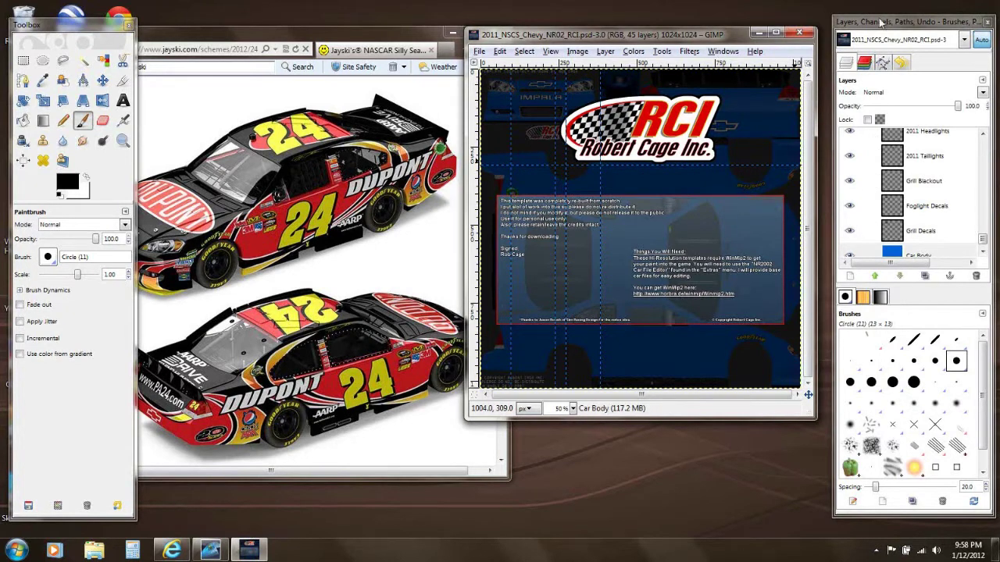
Hide the Notes layer to reveal the blue car.
left_click_drag(880, 19, 880, 14)
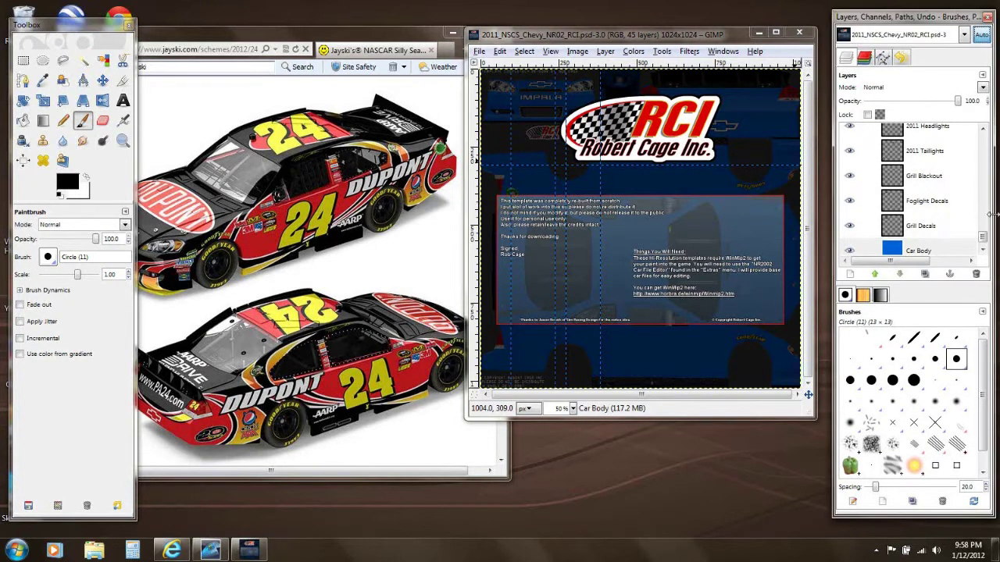
left_click_drag(982, 239, 983, 139)
left_click(867, 136)
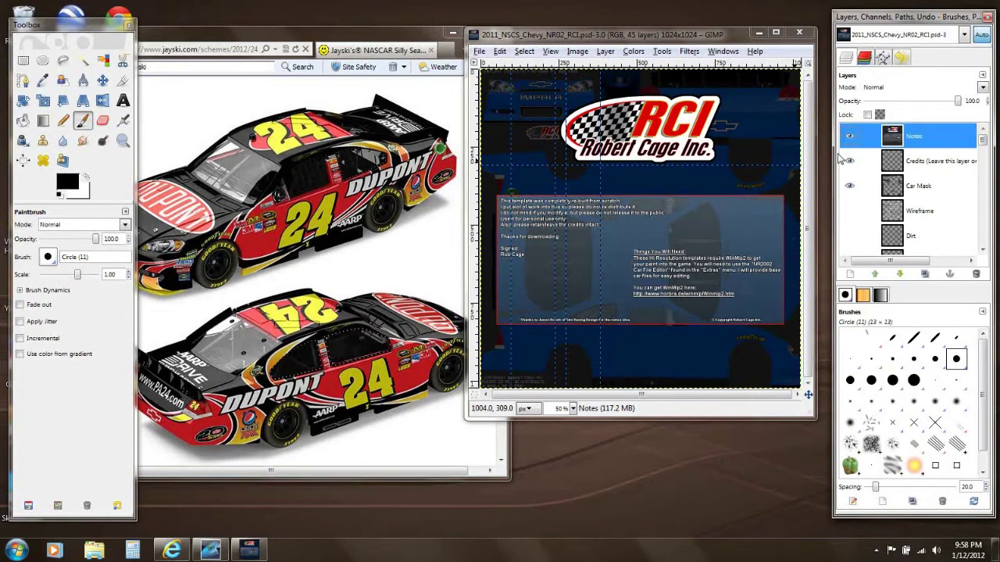
left_click(847, 142)
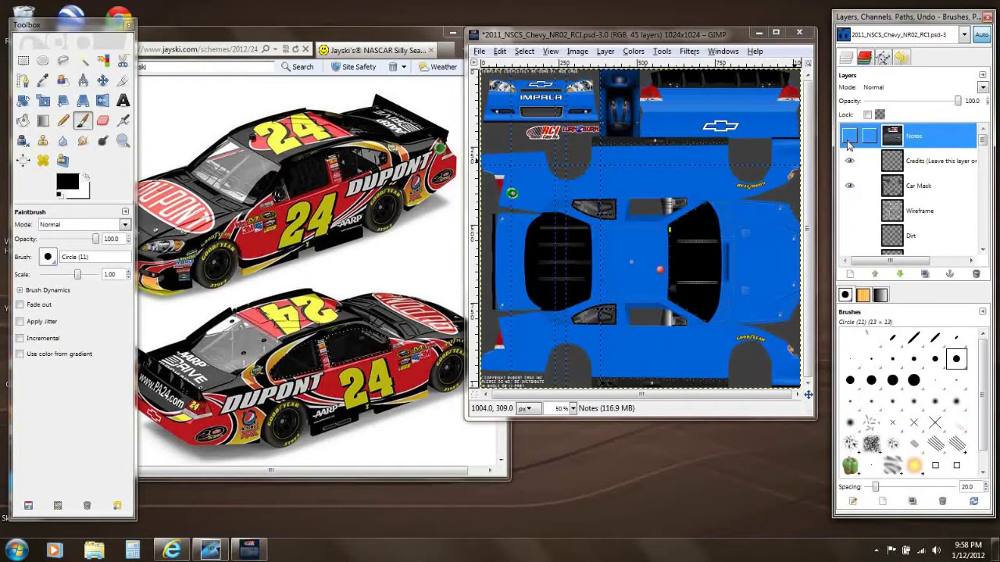
left_click(847, 142)
left_click(847, 141)
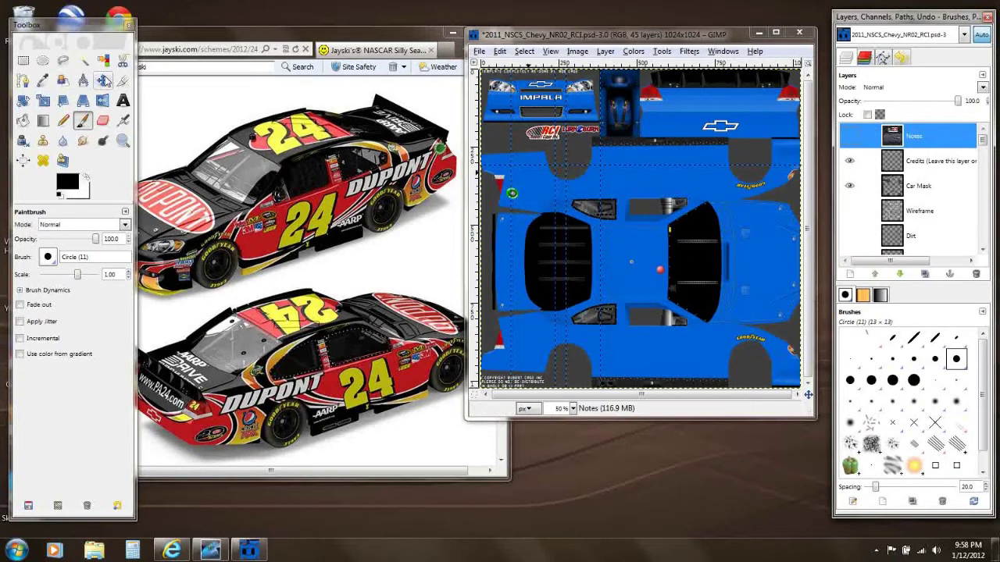
Drag the vertical guide off the canvas with the Move tool.
left_click(102, 80)
left_click_drag(565, 165, 386, 157)
left_click_drag(516, 242, 412, 334)
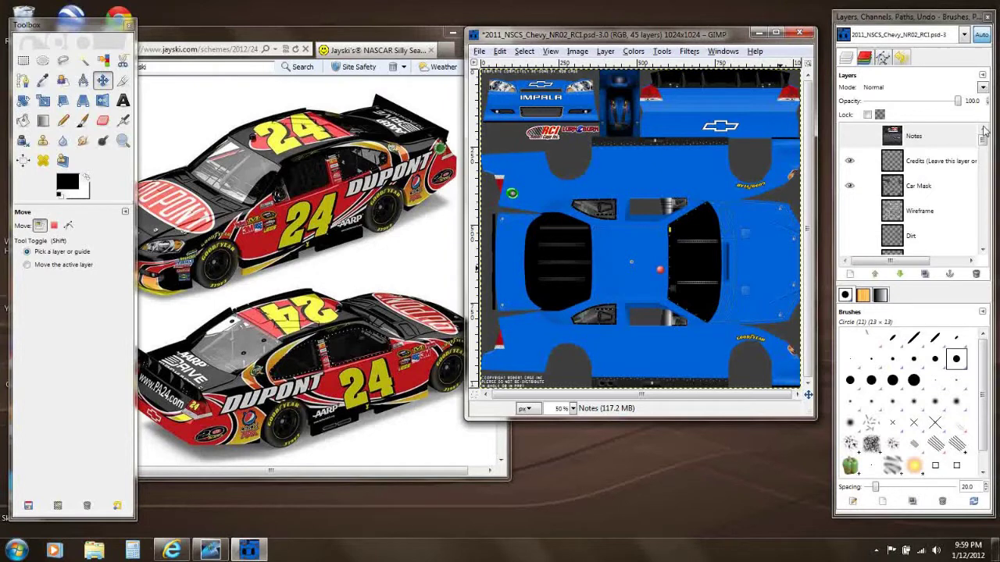
Select the Car Body layer, briefly toggling its visibility to check it.
scroll(922, 203, "down", 10)
left_click(921, 244)
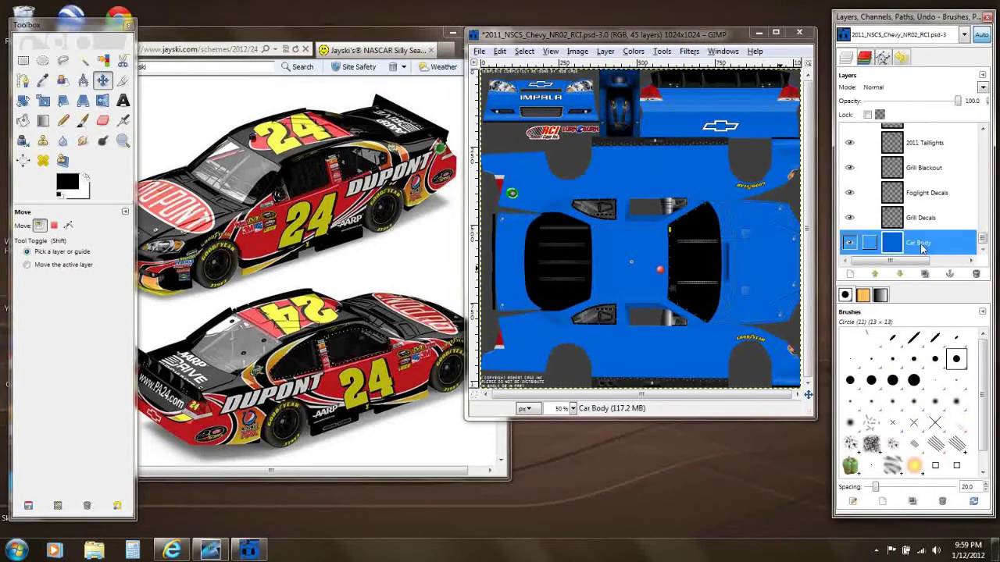
left_click(851, 243)
left_click(851, 243)
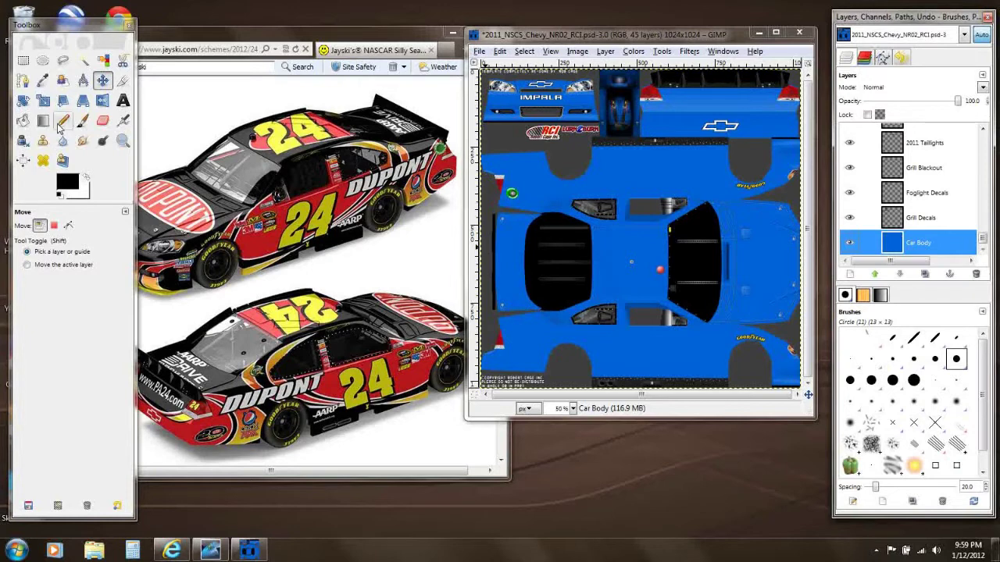
Choose Bucket Fill, select all, and keep Car Body as the active layer.
left_click(23, 122)
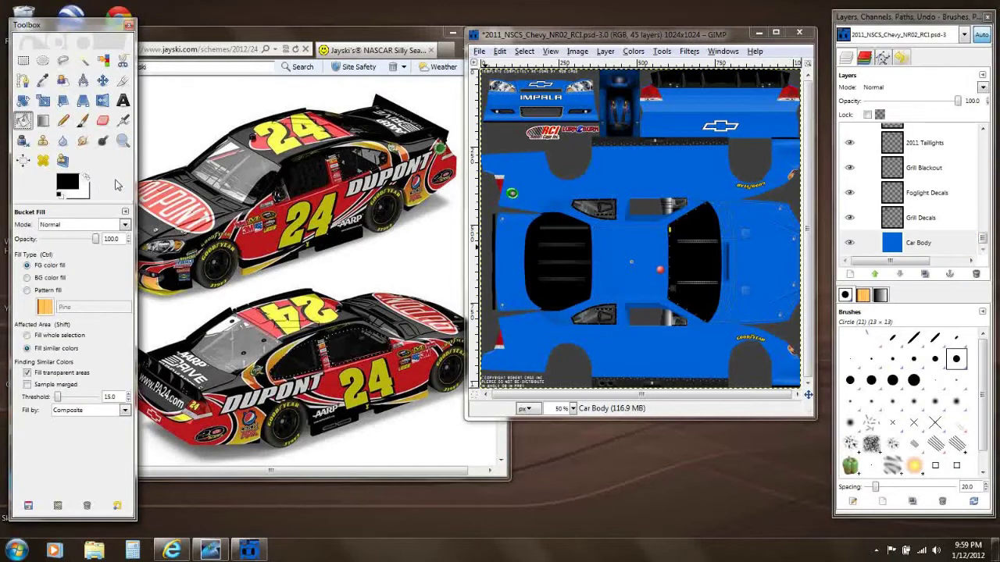
left_click(524, 52)
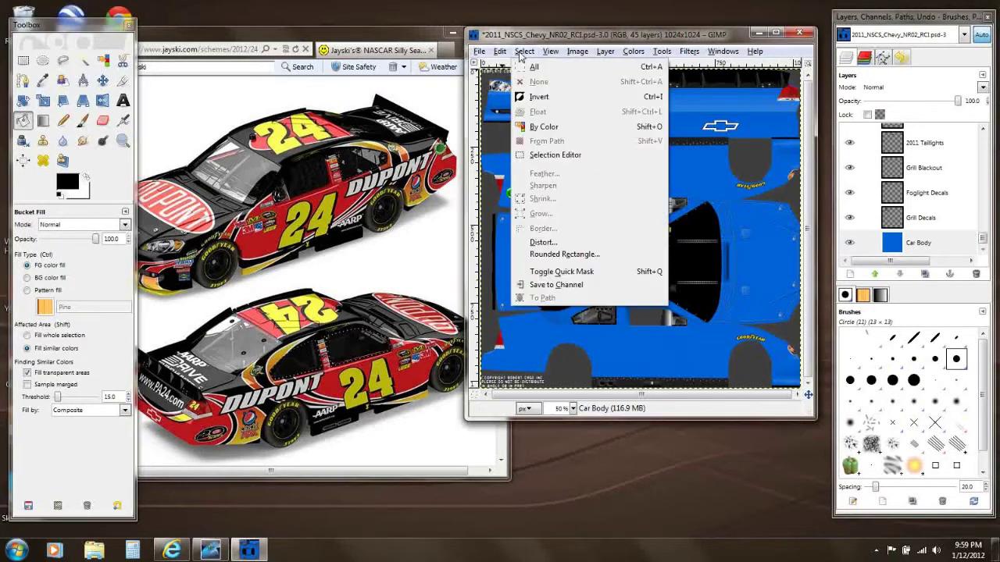
left_click(531, 69)
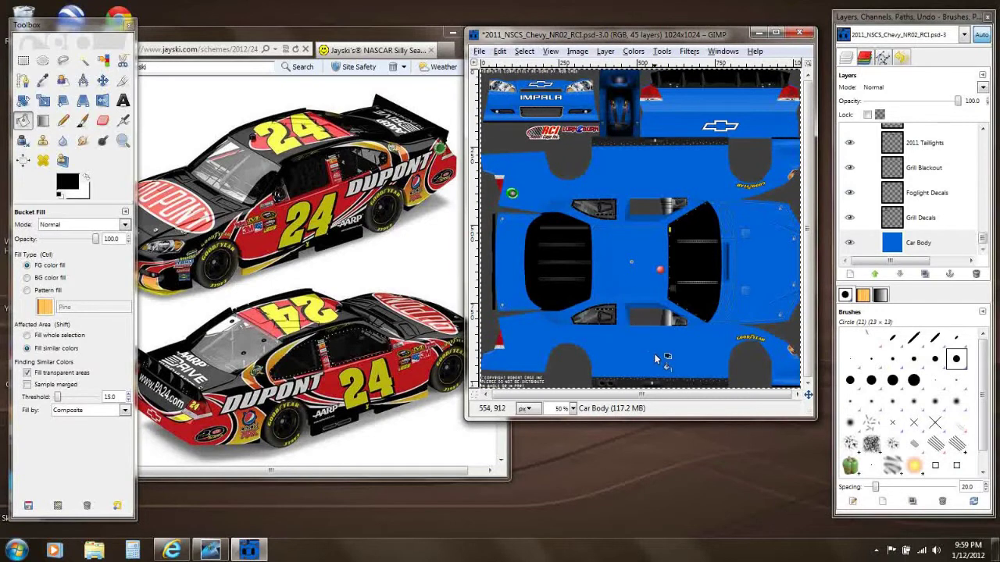
left_click(928, 244)
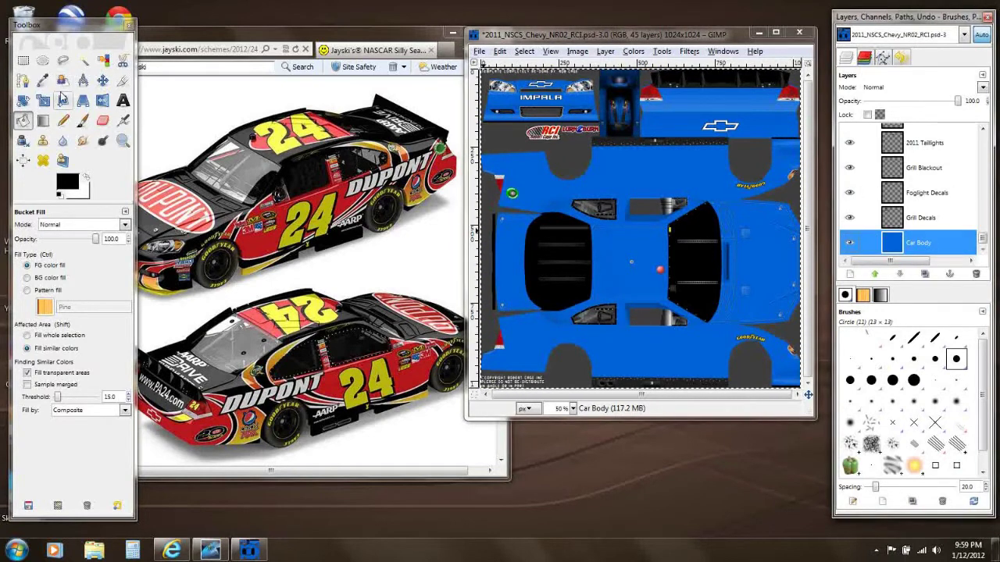
Mark a rectangle on the lower middle body and set a Circle (19) paintbrush at scale 10.
key("r")
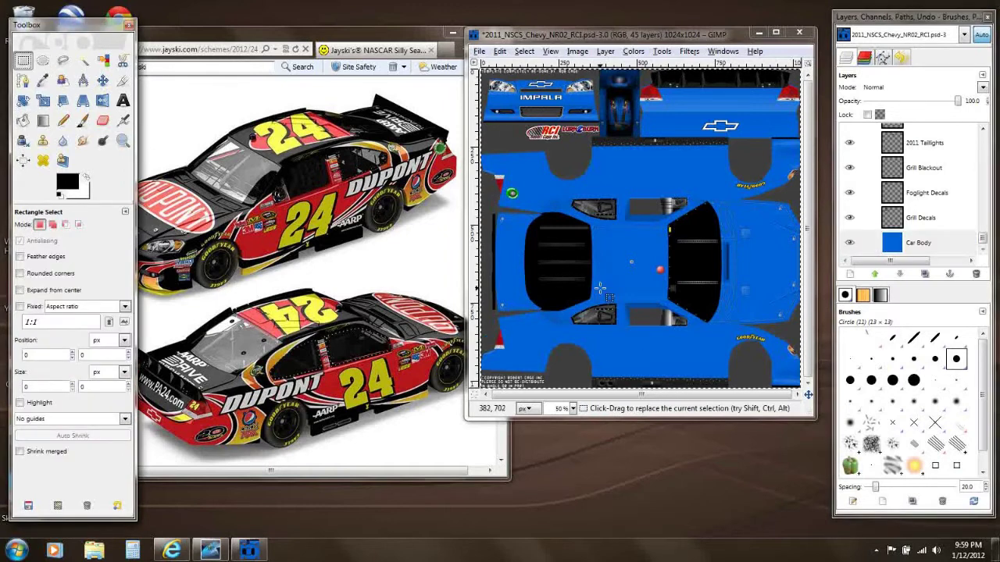
left_click_drag(646, 281, 748, 337)
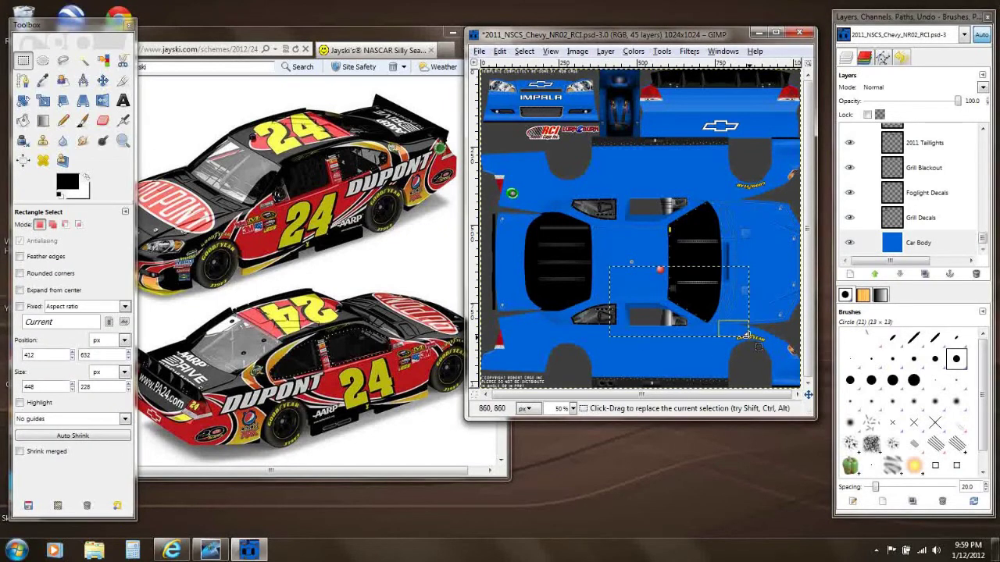
left_click(82, 119)
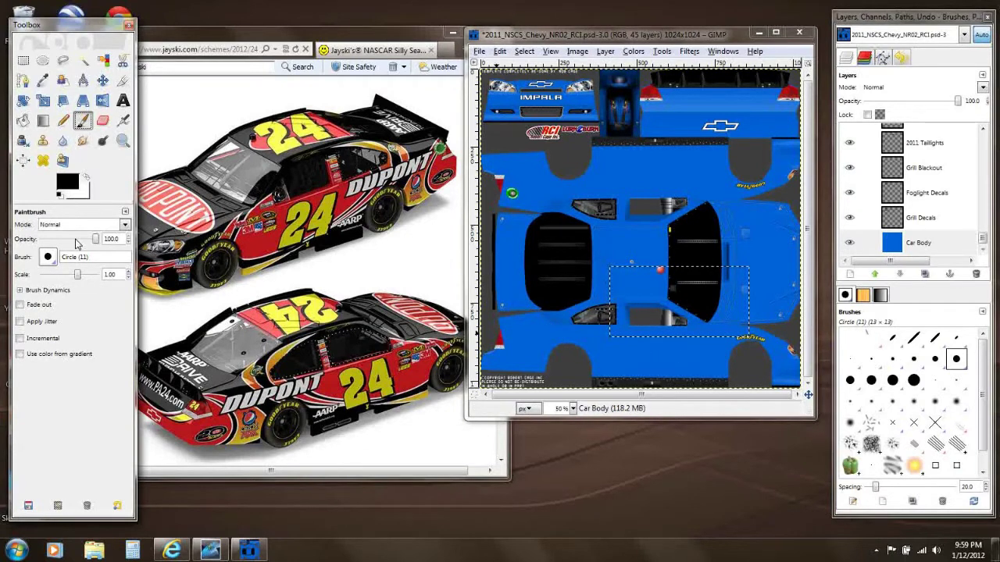
left_click(50, 258)
left_click(96, 310)
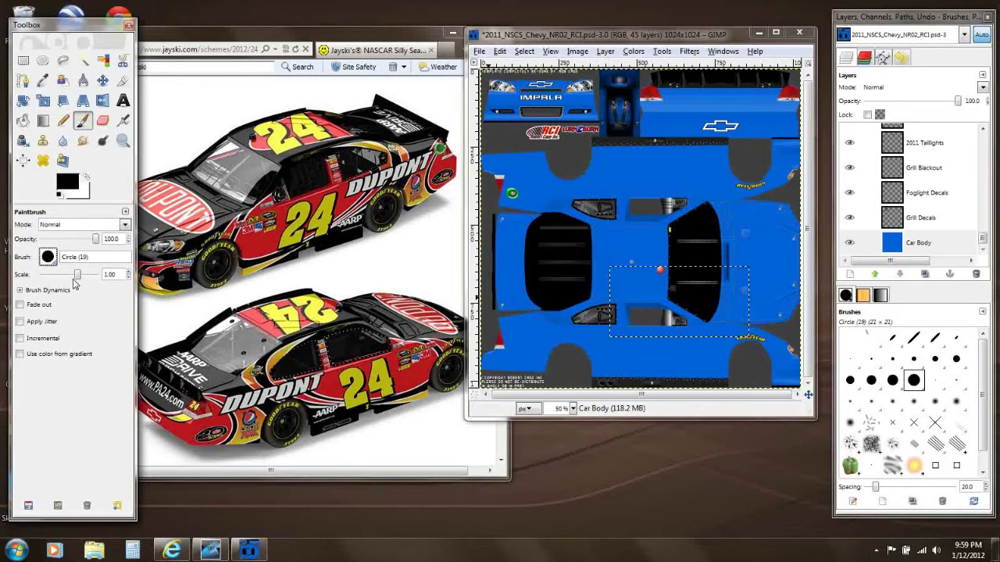
left_click_drag(78, 278, 109, 279)
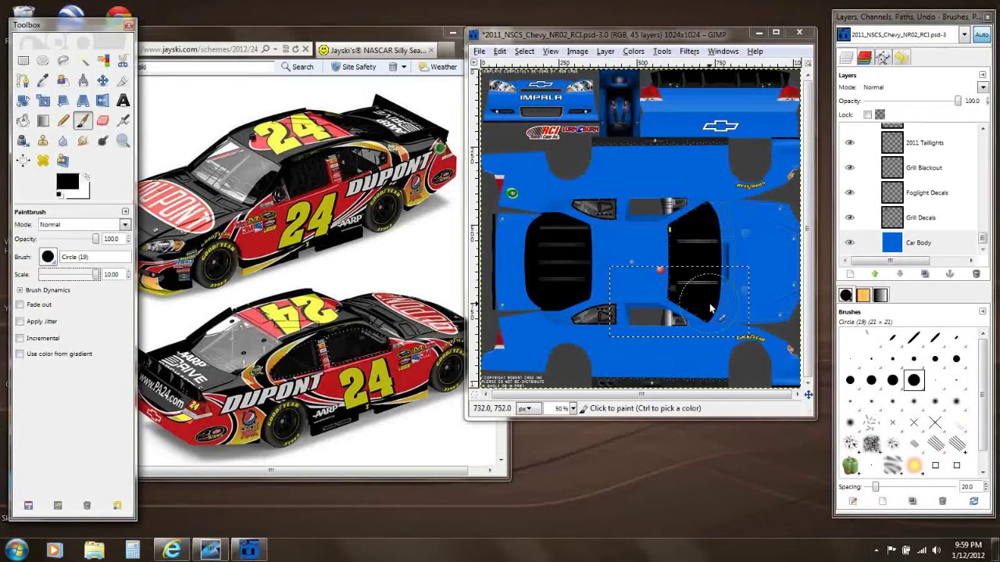
Paint black inside the rectangle, then clear the selection.
left_click_drag(726, 313, 724, 268)
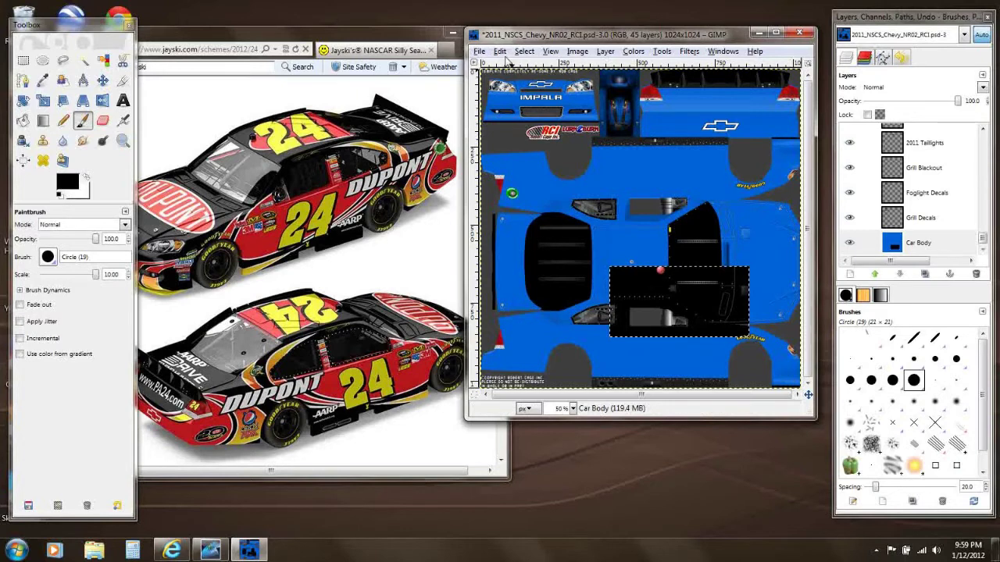
left_click(524, 50)
left_click(539, 78)
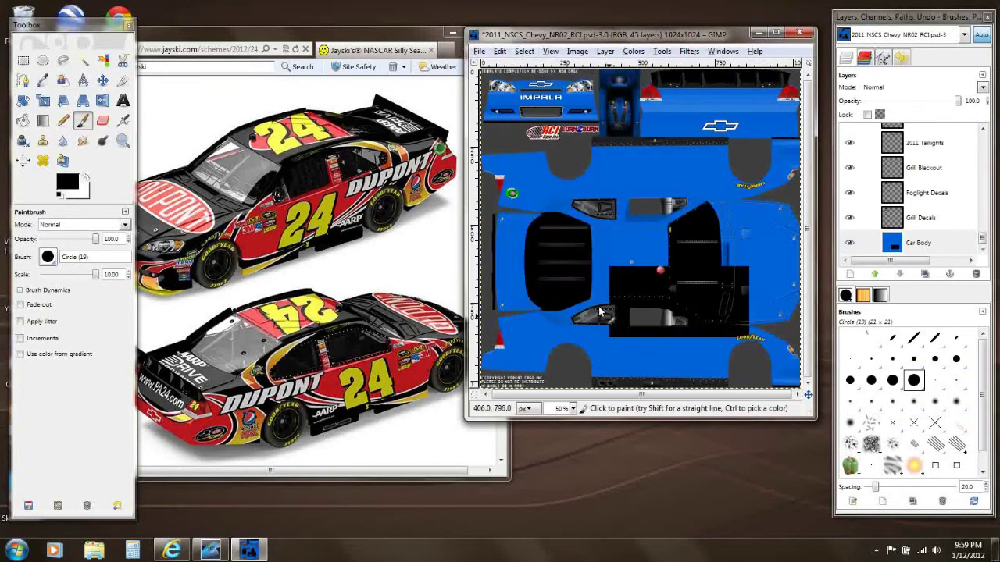
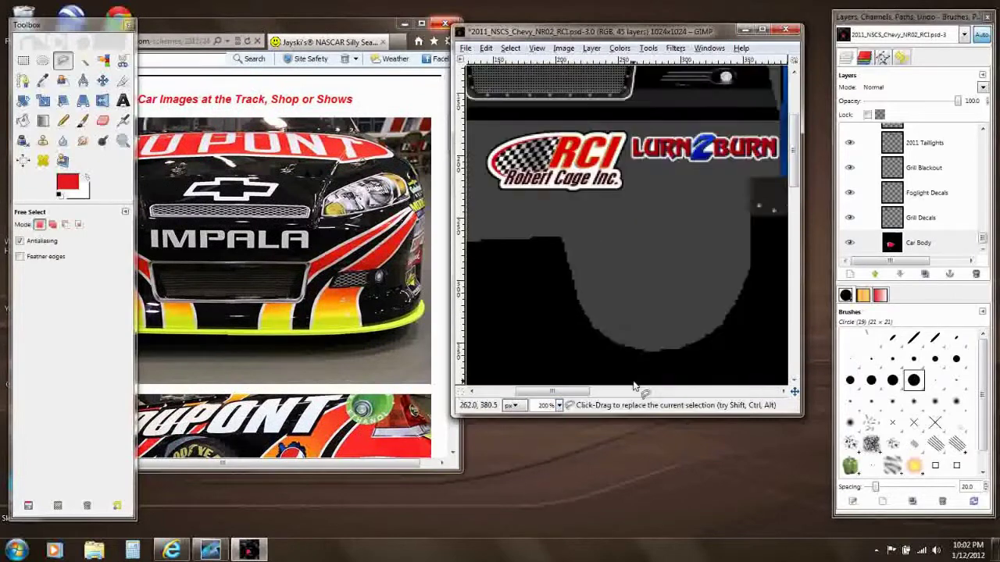
Outline the area below the grille and fill it with white.
scroll(673, 193, "down", 2)
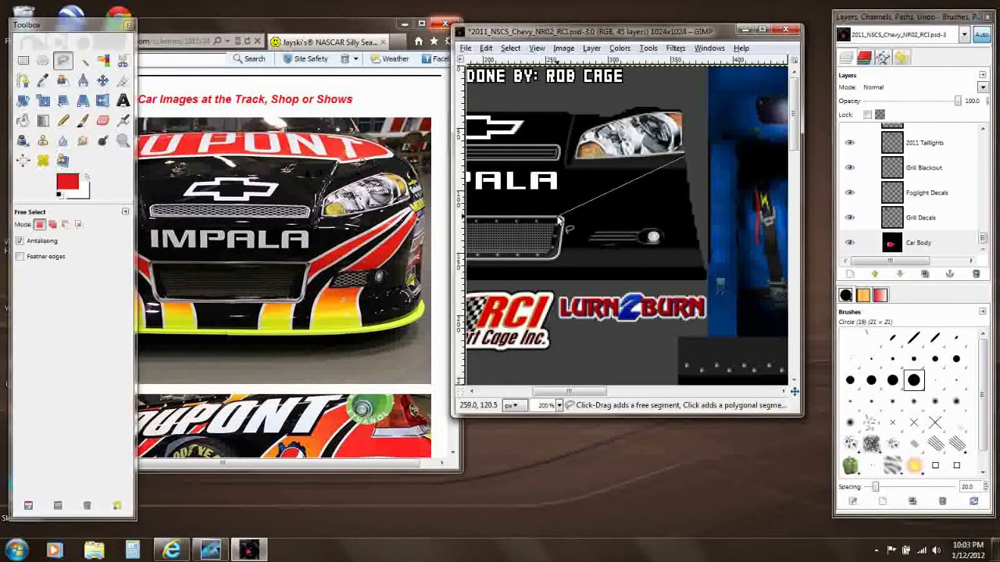
left_click(512, 283)
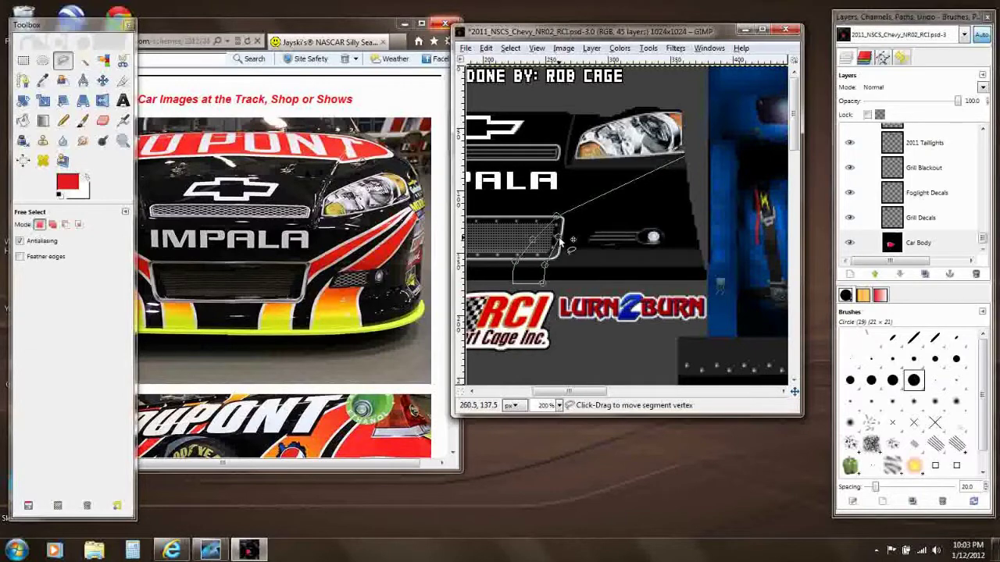
key("Return")
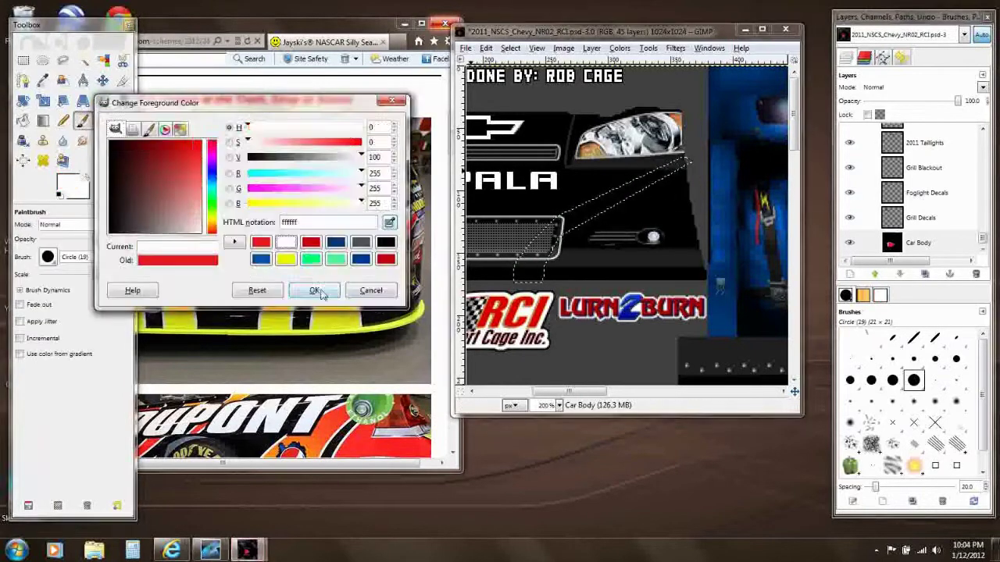
left_click(314, 291)
key("ctrl+comma")
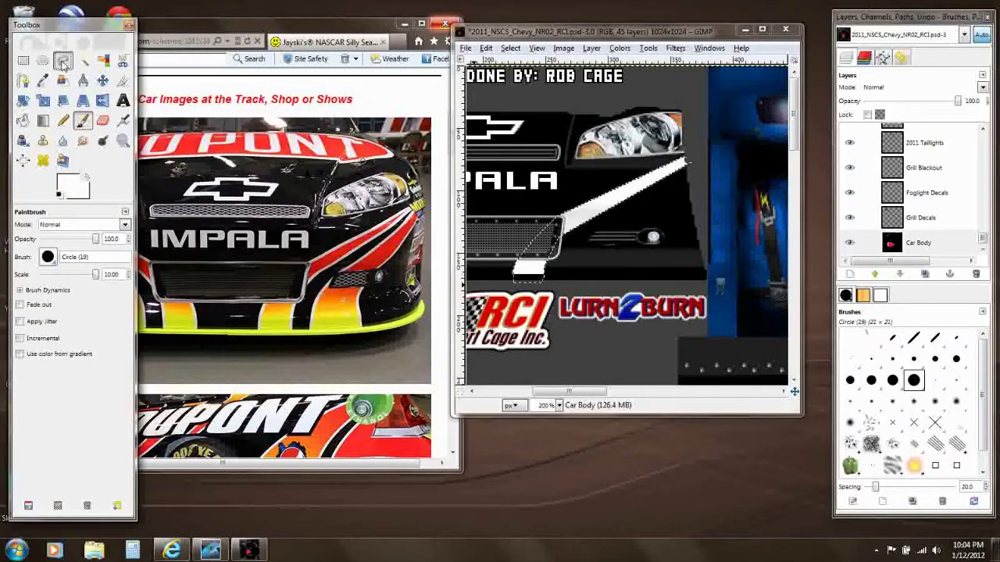
Outline the nose stripe from the headlight and fill it with the yellow-to-red gradient.
key("f")
left_click(689, 159)
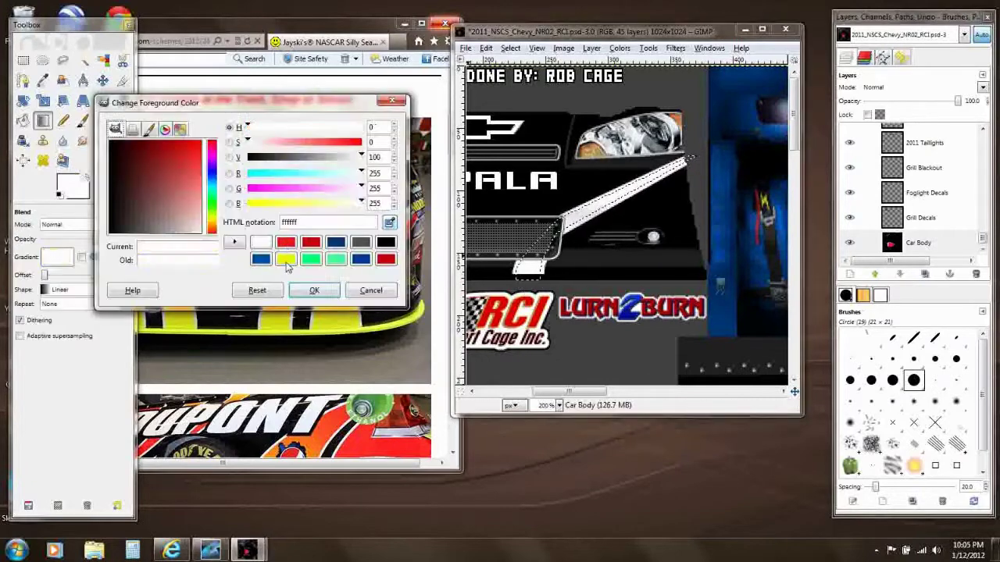
left_click(286, 259)
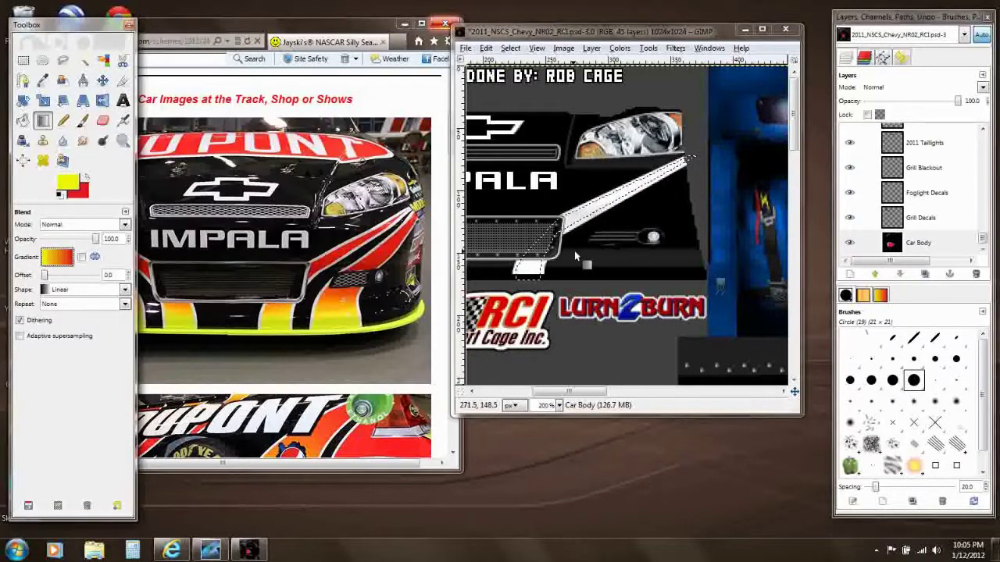
key("f")
Outline the area beside the yellow box below the stripe and fill it white.
left_click(565, 272)
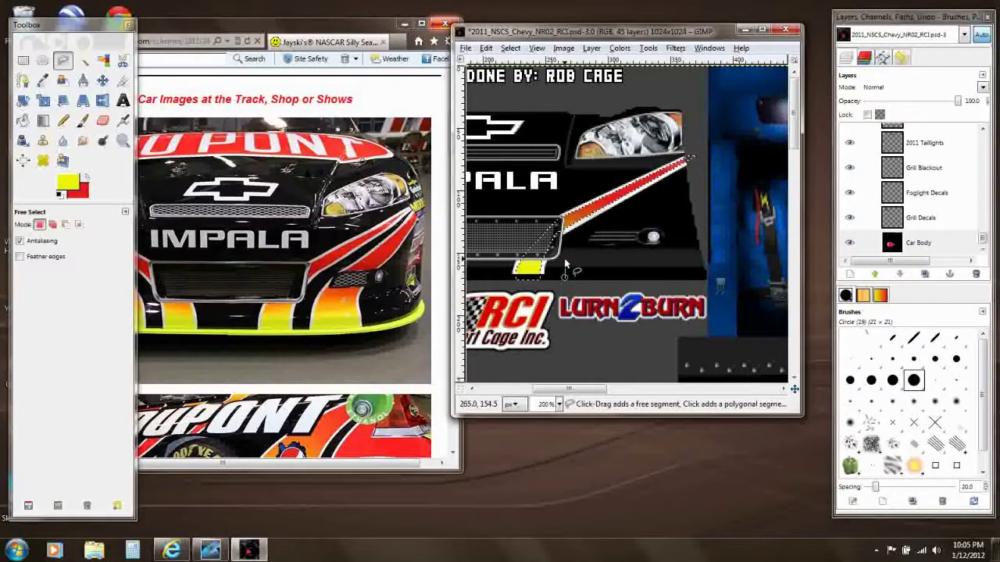
left_click(645, 228)
left_click(631, 241)
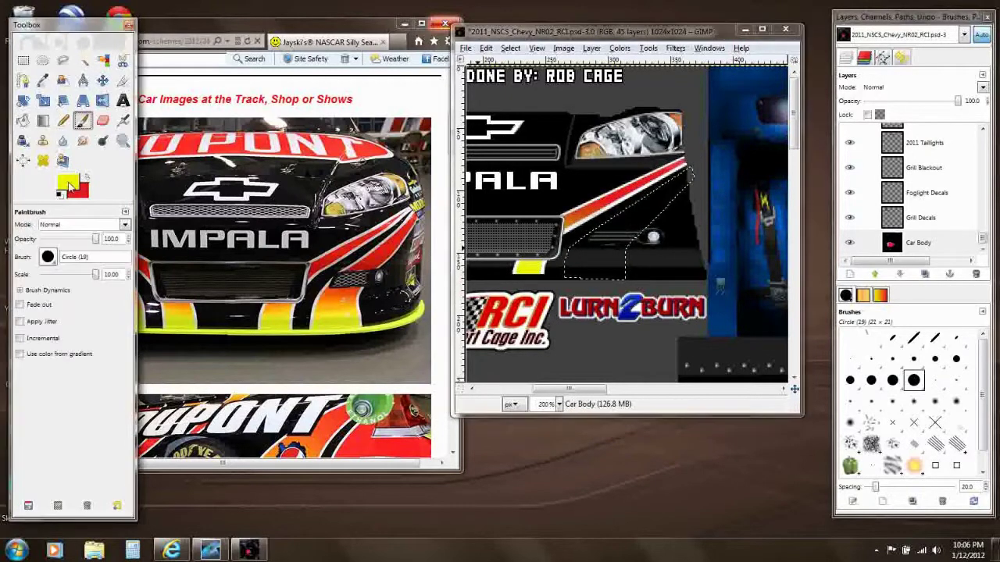
key("f")
Outline another stripe section, then rectangle-select a region of the nose.
left_click(691, 165)
left_click(622, 251)
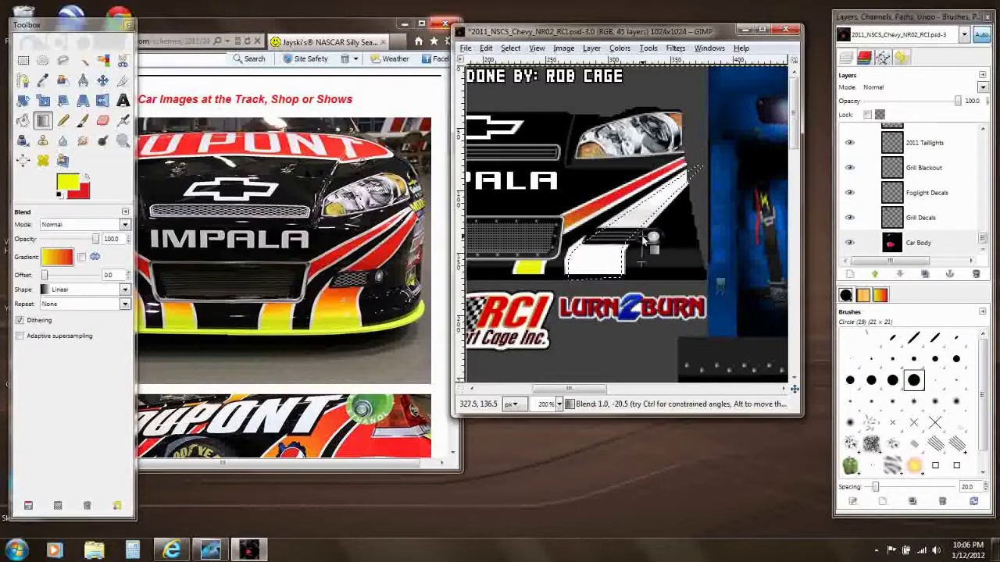
scroll(518, 136, "left", 2)
key("r")
left_click_drag(518, 143, 772, 296)
Duplicate the Car Body layer and zoom the view out to 50%.
left_click(591, 47)
left_click(625, 86)
left_click(558, 403)
left_click(552, 486)
key("f")
left_click(533, 95)
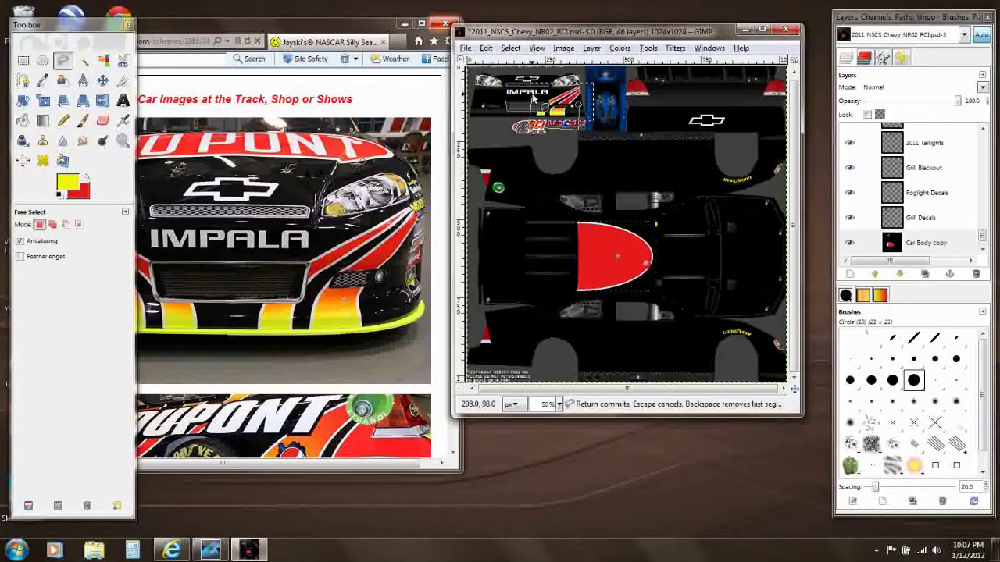
Shift the Car Body copy 640 px left and merge it down into Car Body.
key("m")
left_click_drag(756, 121, 506, 118)
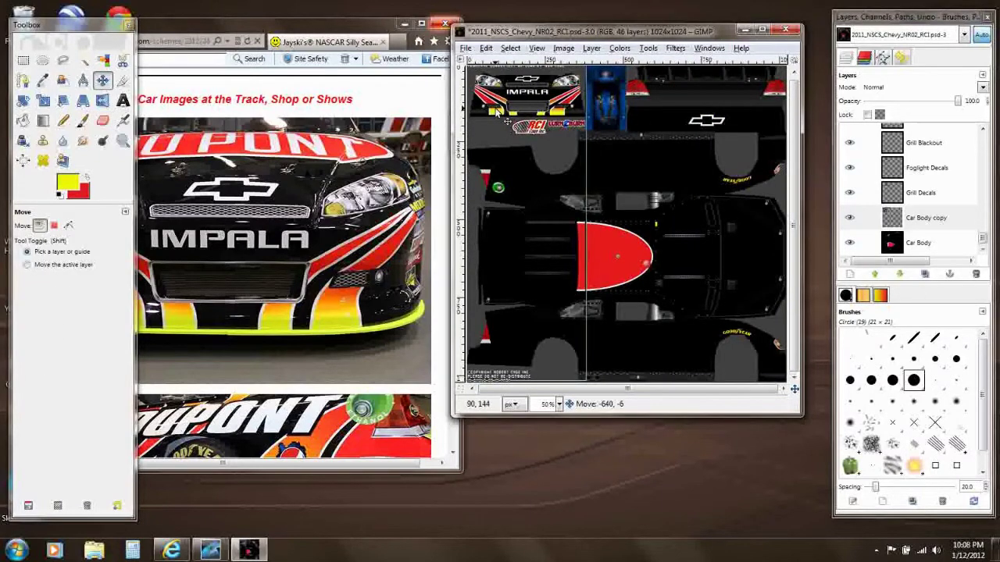
left_click_drag(497, 114, 498, 114)
key("ctrl+m")
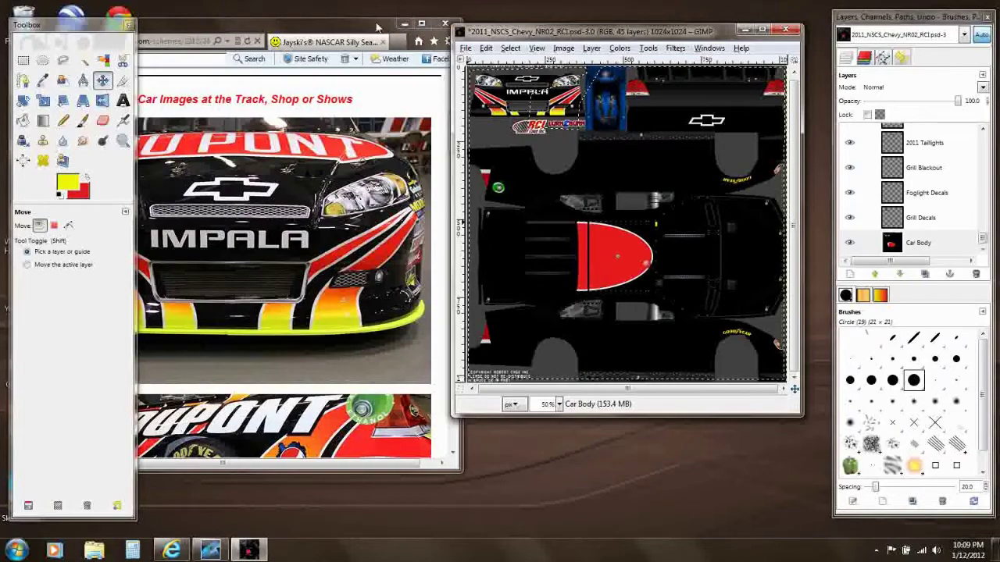
Bring up the rear-view reference photo and select the rear panel area on the template.
left_click(377, 28)
scroll(289, 258, "down", 5)
key("r")
left_click_drag(622, 65, 791, 151)
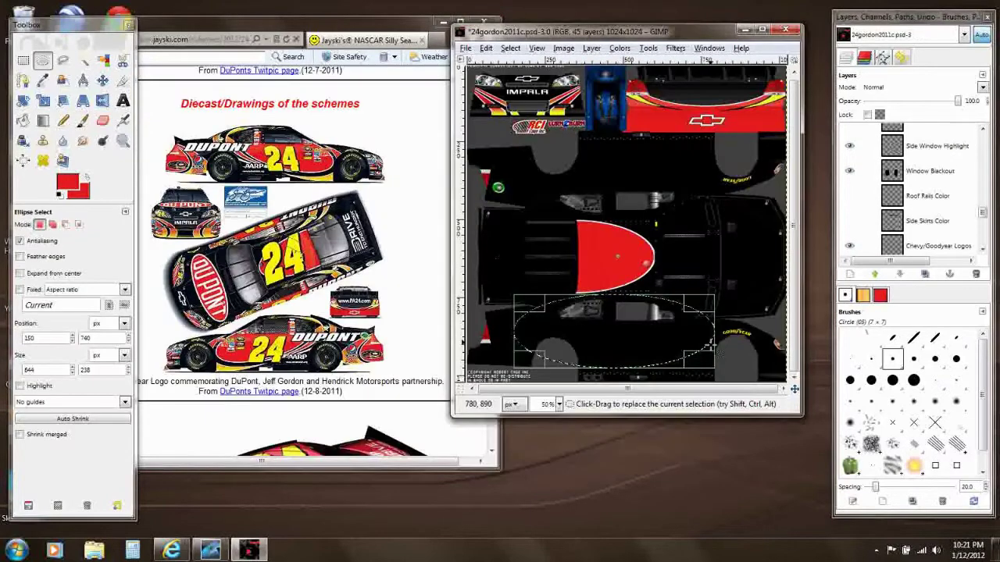
left_click_drag(703, 355, 708, 358)
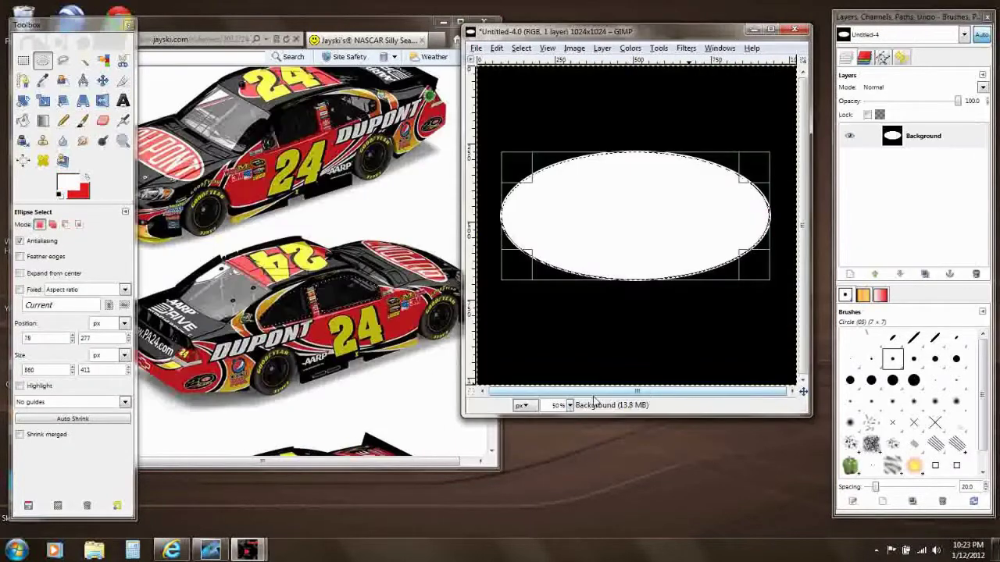
Zoom to 200% and paste the red-and-yellow DuPont oval artwork into the car template.
left_click(569, 404)
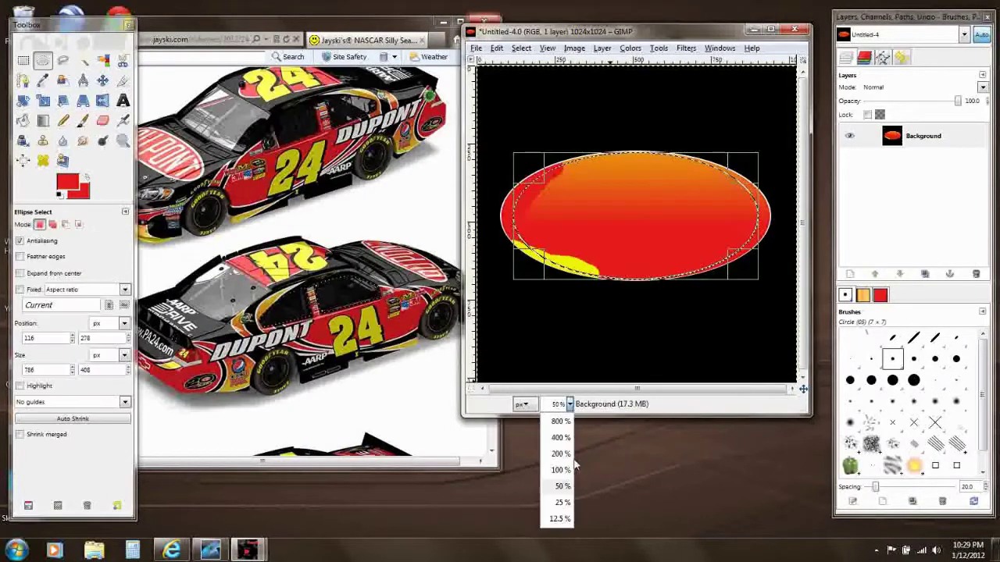
left_click(560, 453)
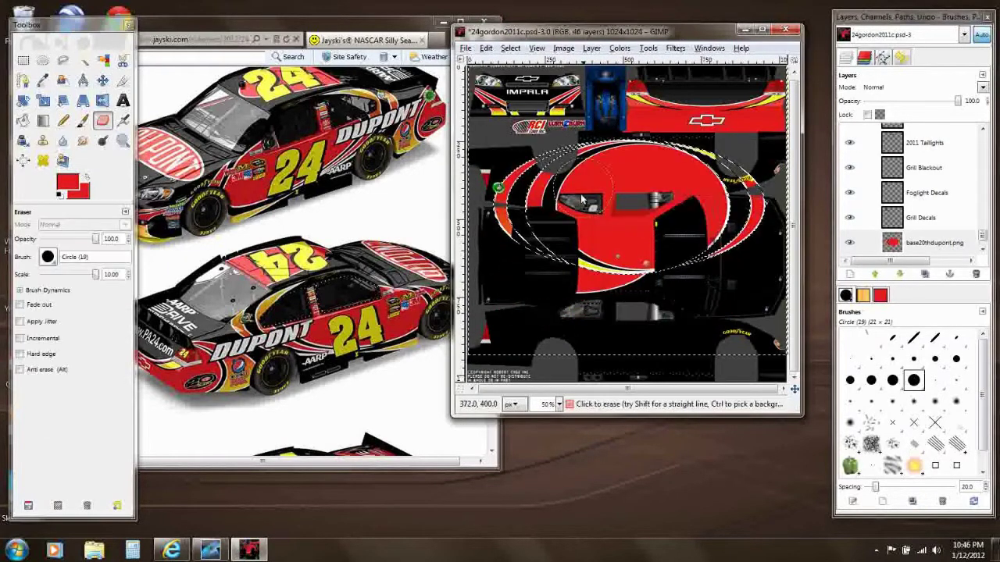
left_click(628, 176)
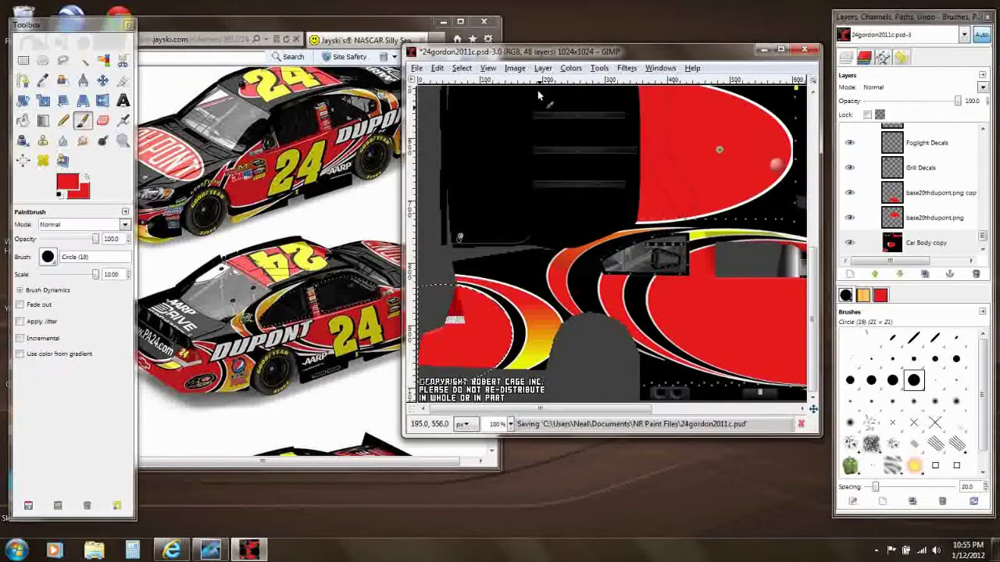
Add the yellow 24 number artwork to the car template.
left_click(542, 68)
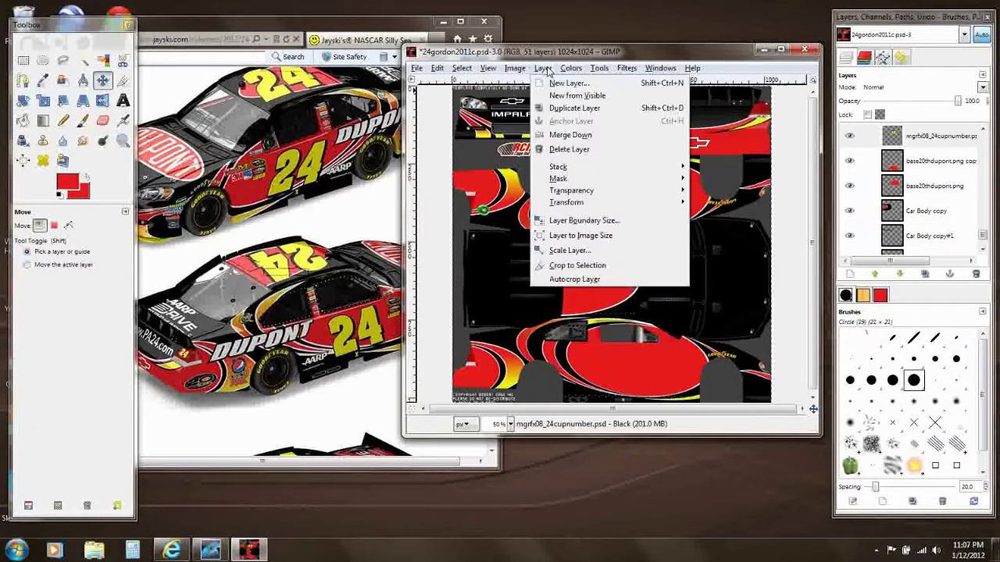
left_click(518, 105)
left_click(438, 67)
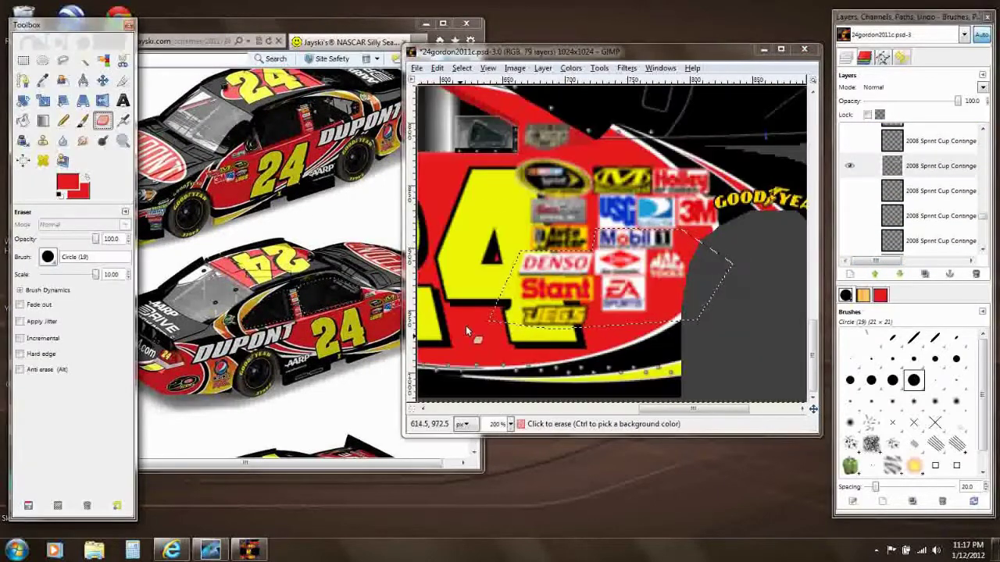
Clear the unwanted contingency decals beside the 24, then zoom out to the whole car.
left_click_drag(812, 367, 812, 179)
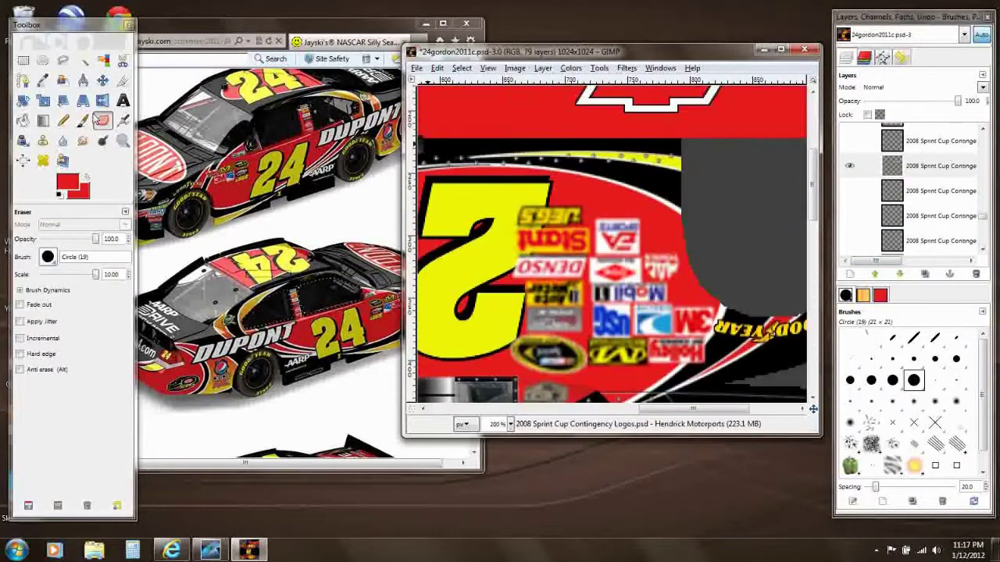
key("f")
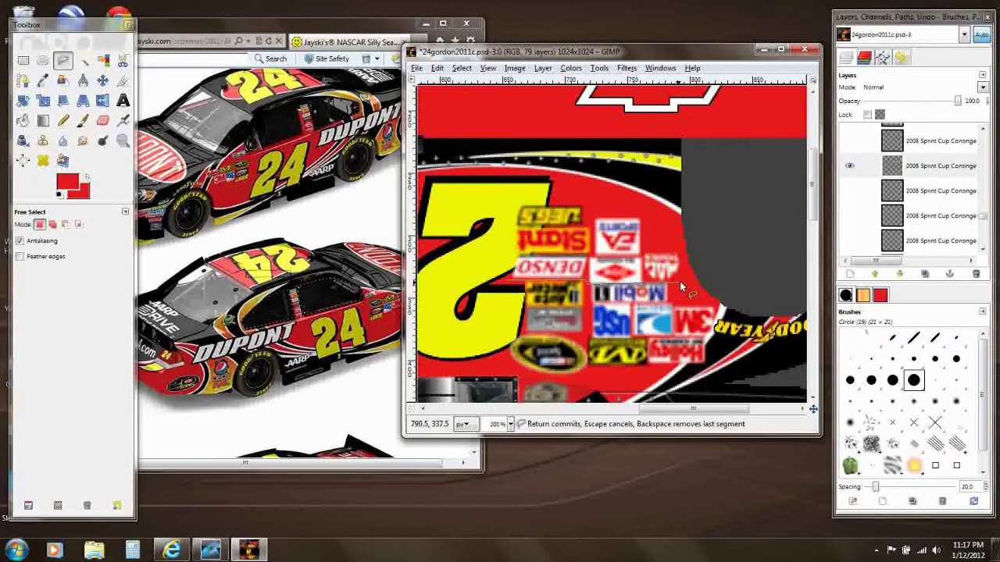
left_click(511, 272)
key("Return")
key("shift+e")
key("Delete")
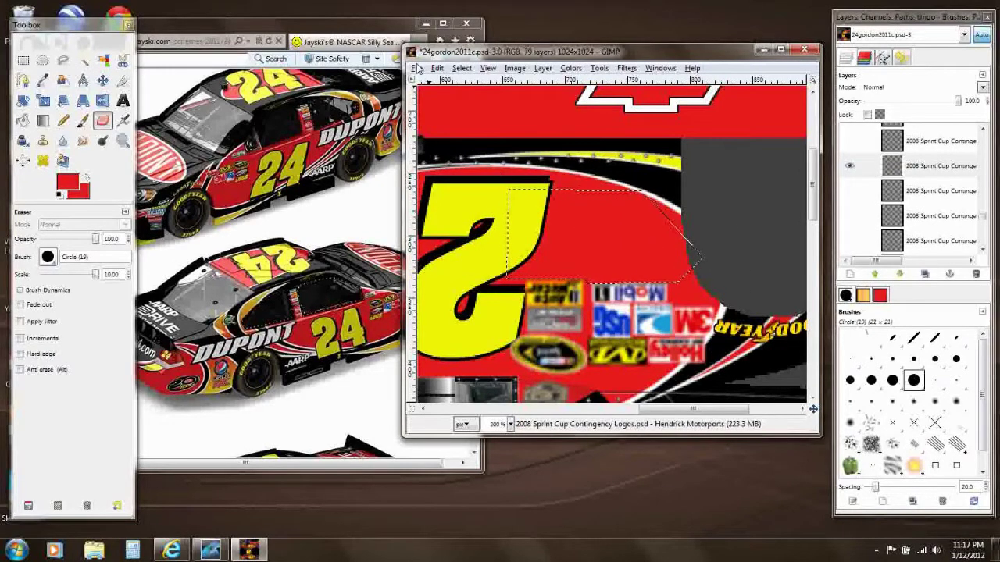
left_click(509, 424)
left_click(491, 468)
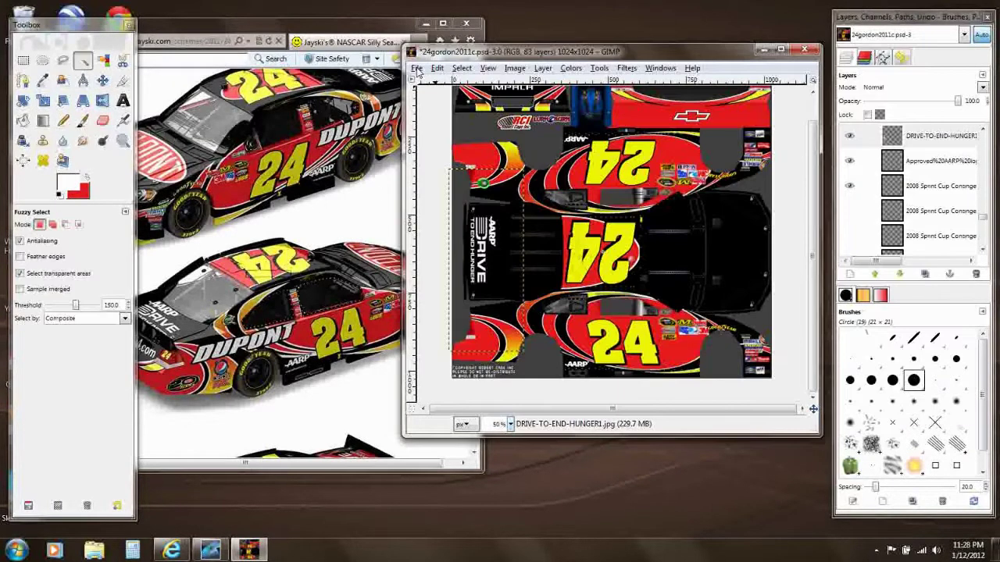
Load dupont_jc3.bmp into the scheme as a new layer.
left_click(417, 69)
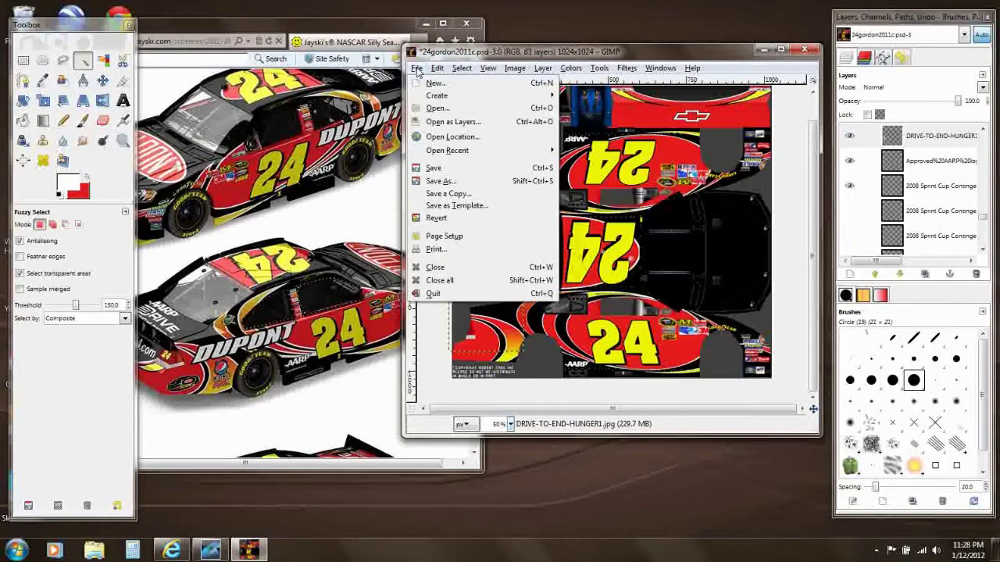
left_click(437, 108)
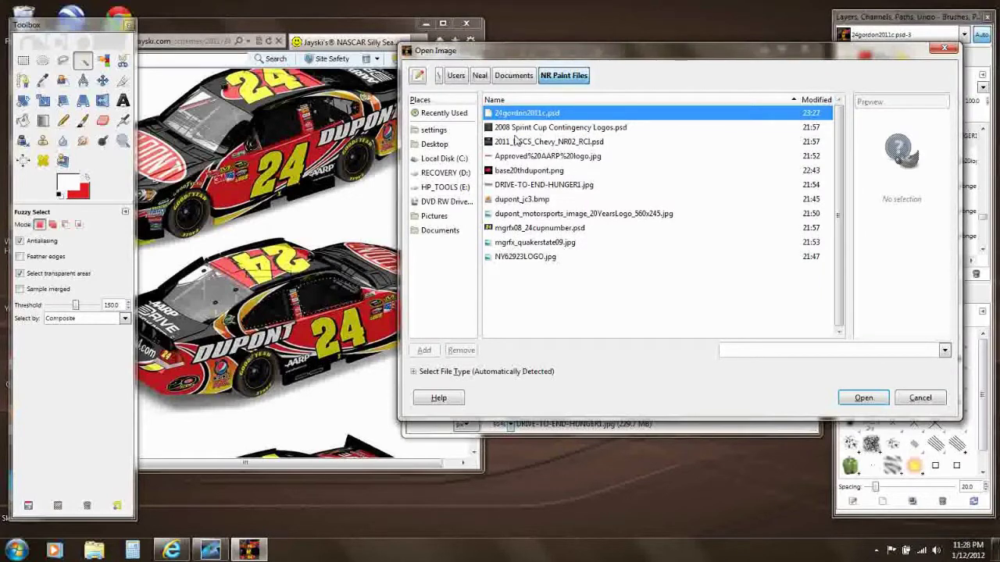
left_click(517, 199)
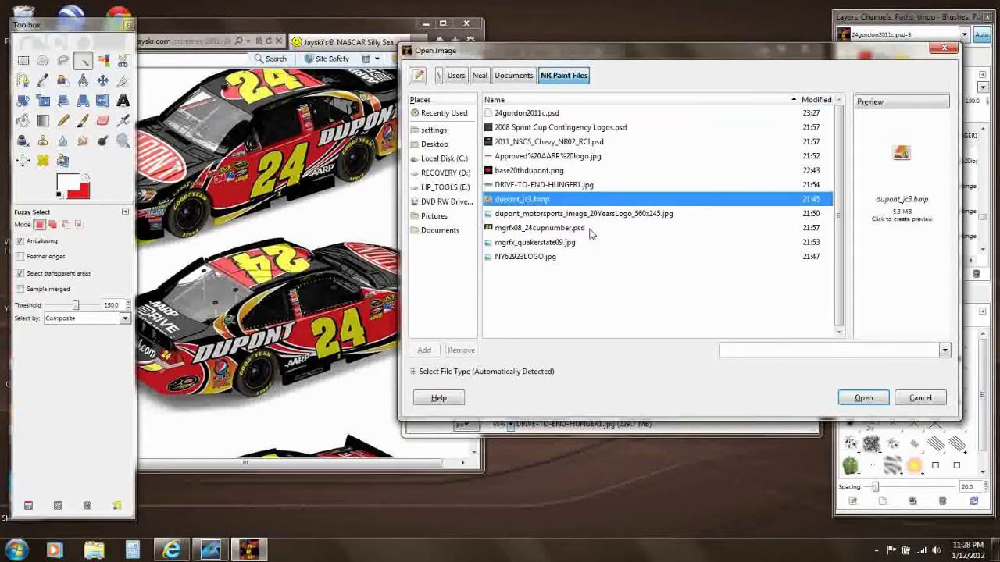
left_click(875, 401)
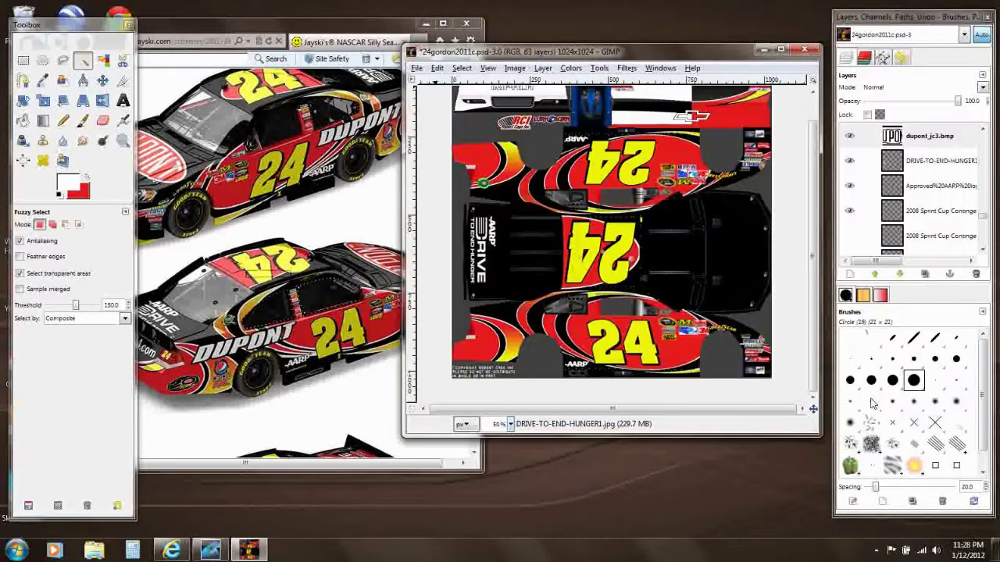
Scale the DuPont logo layer to 746 × 298 pixels.
left_click(545, 68)
left_click(595, 253)
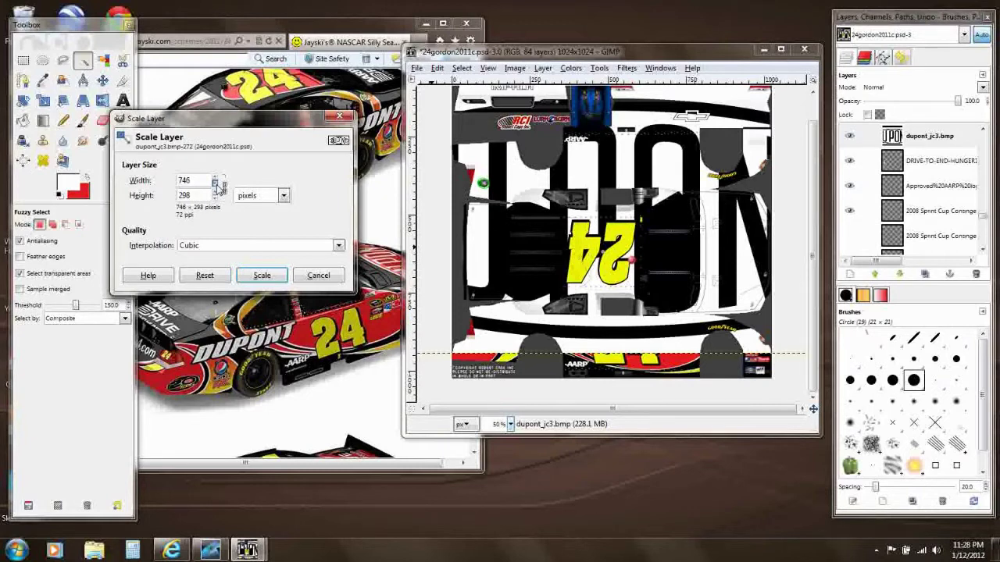
left_click(261, 276)
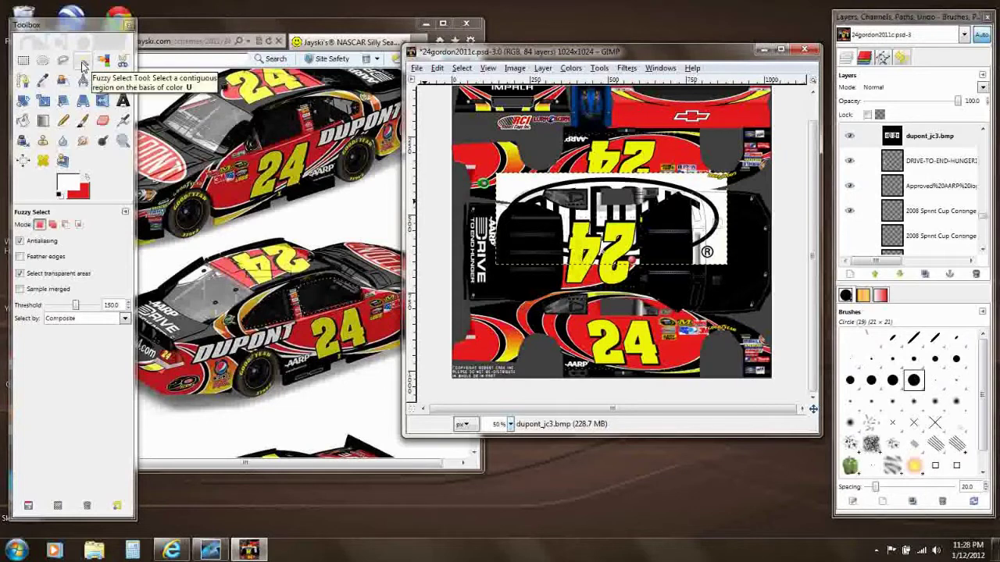
Fuzzy-select the DuPont logo oval and zoom in to 100%, then 400%.
left_click(701, 192)
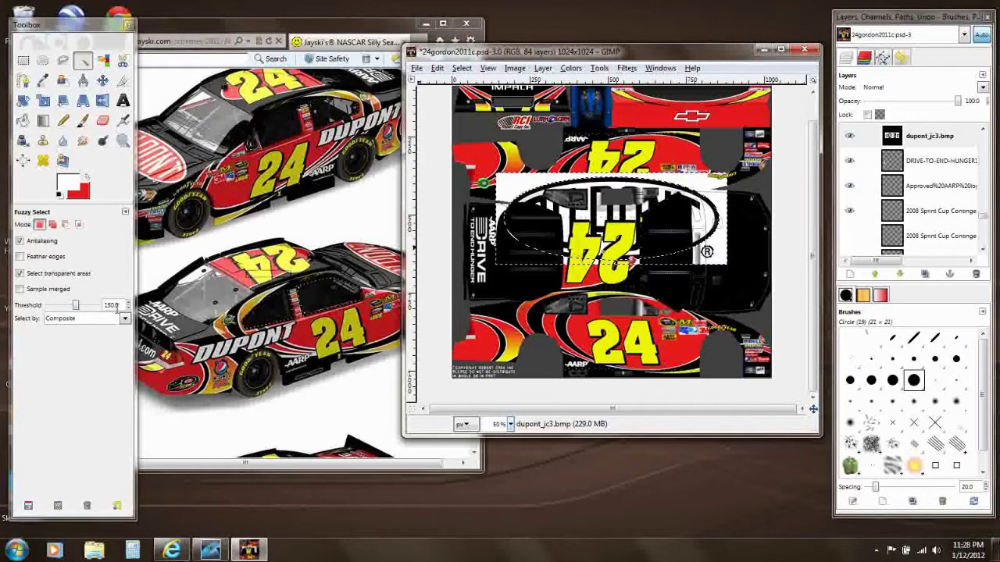
left_click(510, 424)
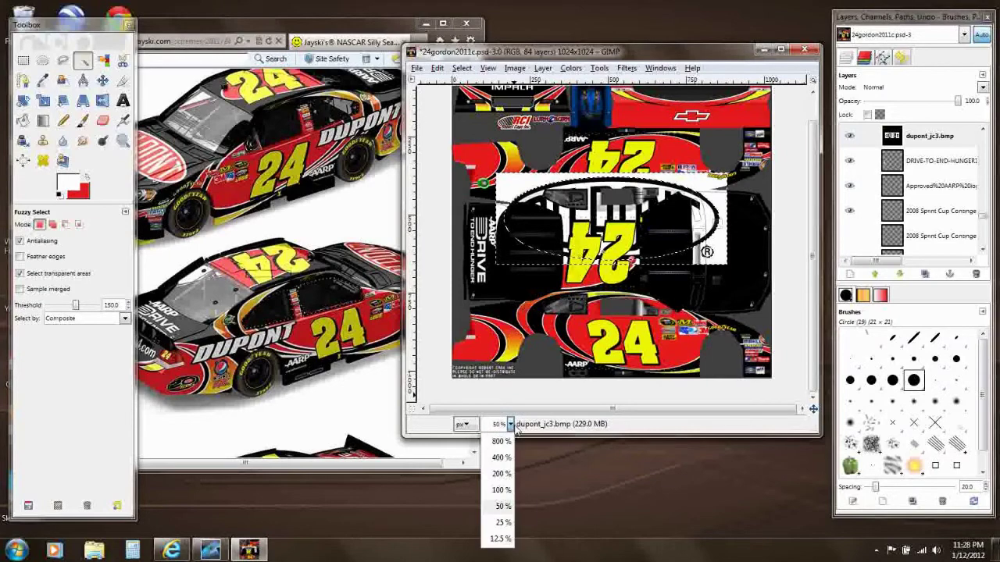
left_click(504, 460)
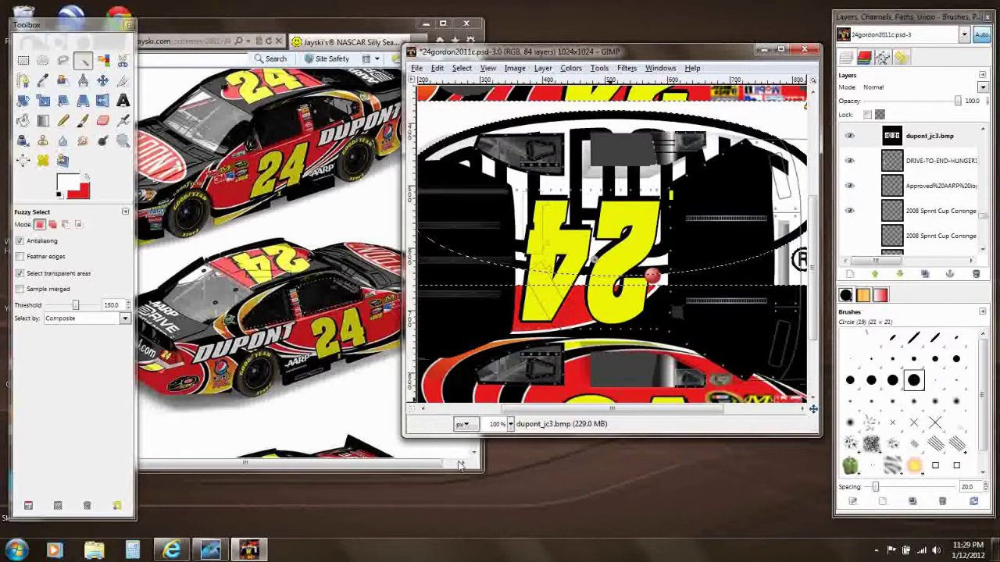
left_click(510, 424)
left_click(503, 464)
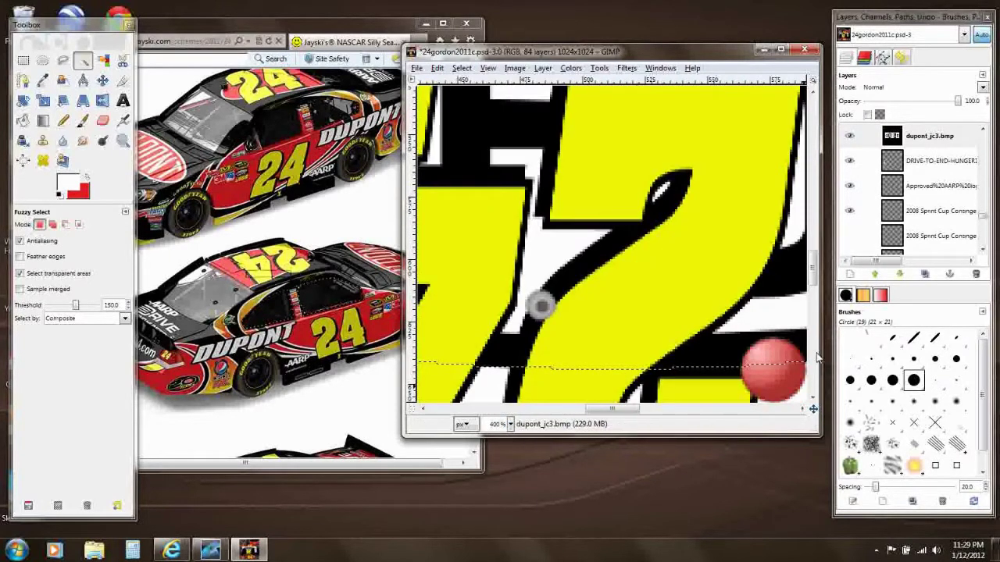
Change the fuzzy-select threshold to 150.0, reselect the white strip, and zoom back to 50%.
left_click_drag(814, 279, 812, 222)
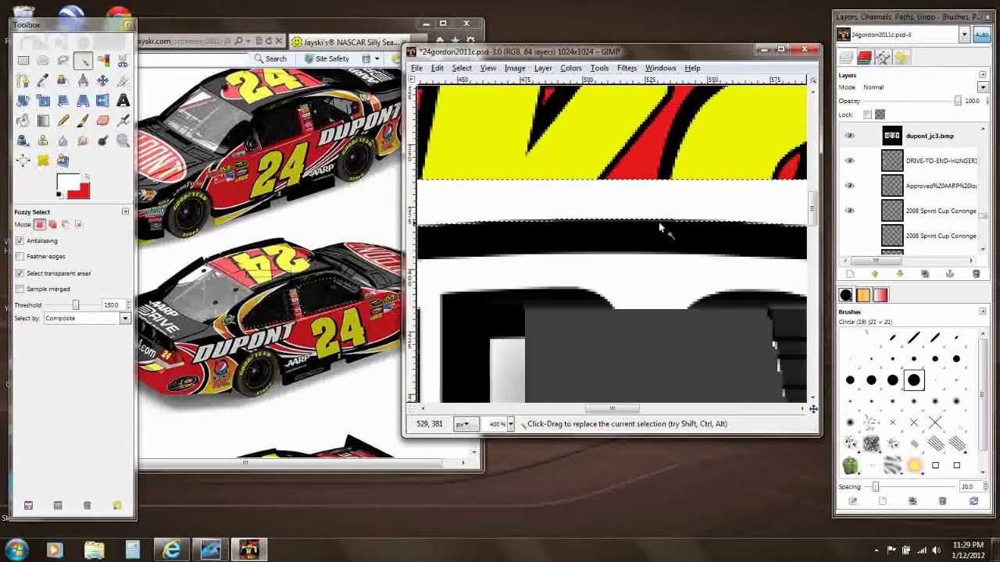
left_click_drag(76, 305, 50, 310)
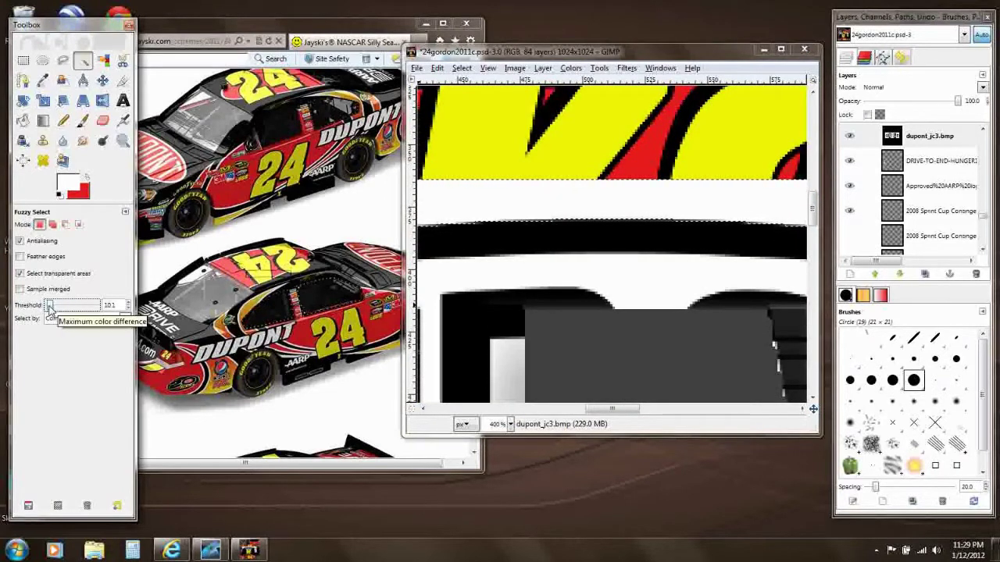
left_click(574, 211)
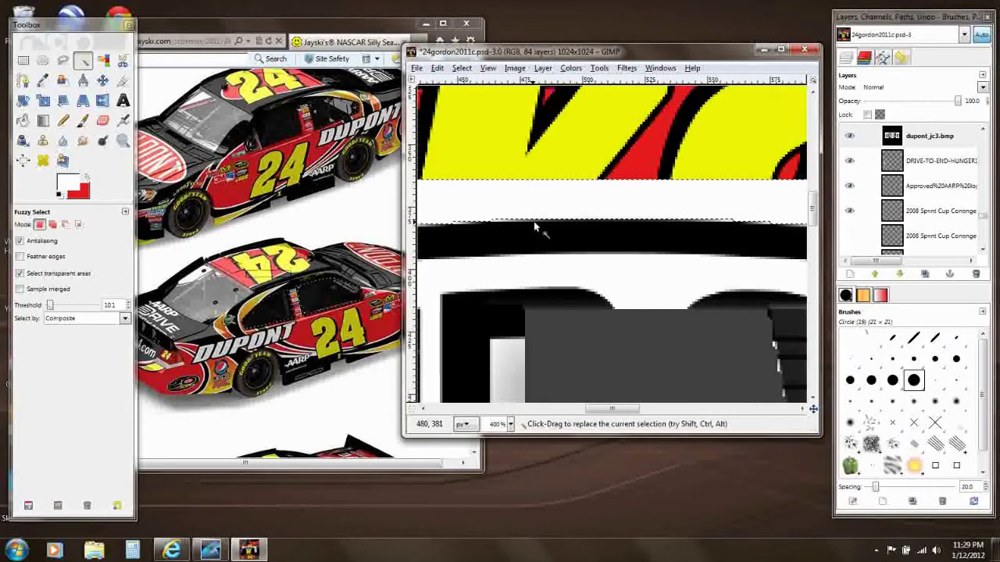
left_click_drag(115, 305, 100, 306)
type("1")
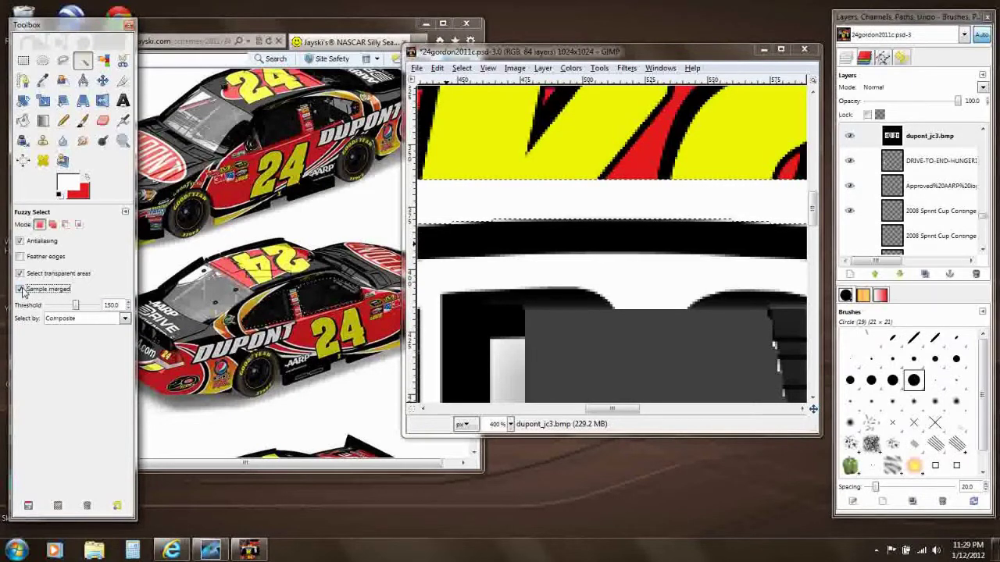
left_click(512, 423)
left_click(502, 513)
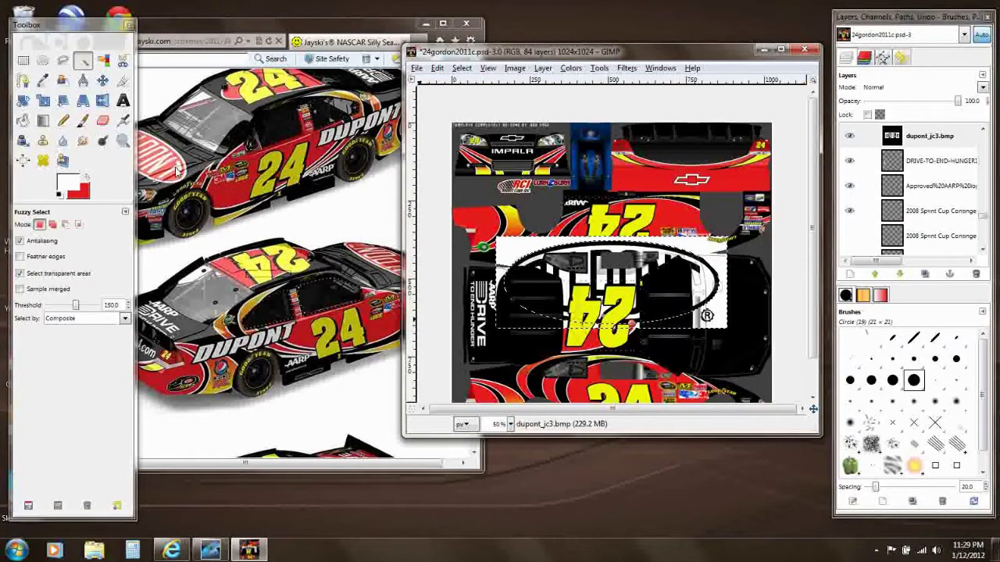
Apply Color to Alpha to make the logo's white transparent.
left_click(570, 68)
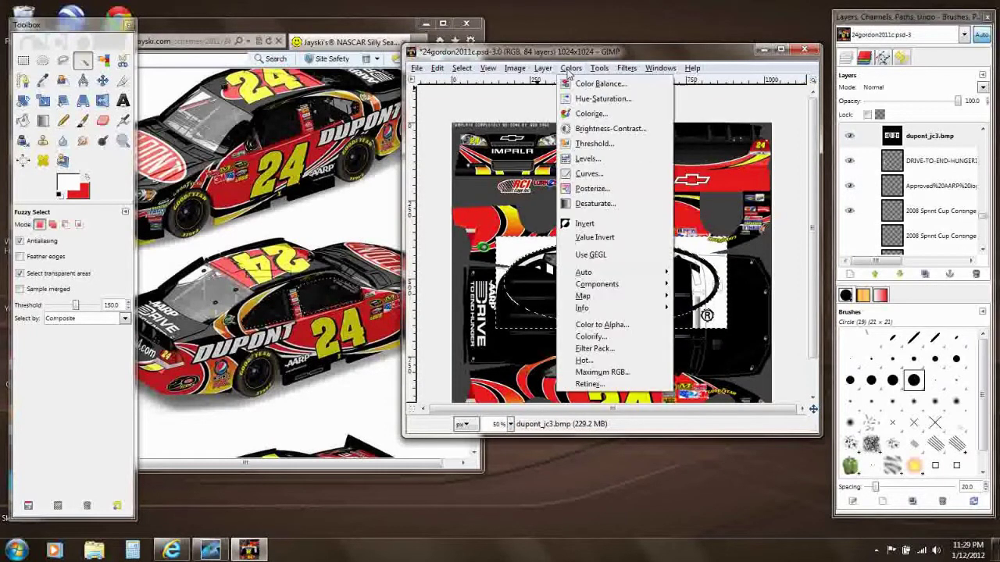
left_click(599, 323)
left_click(220, 352)
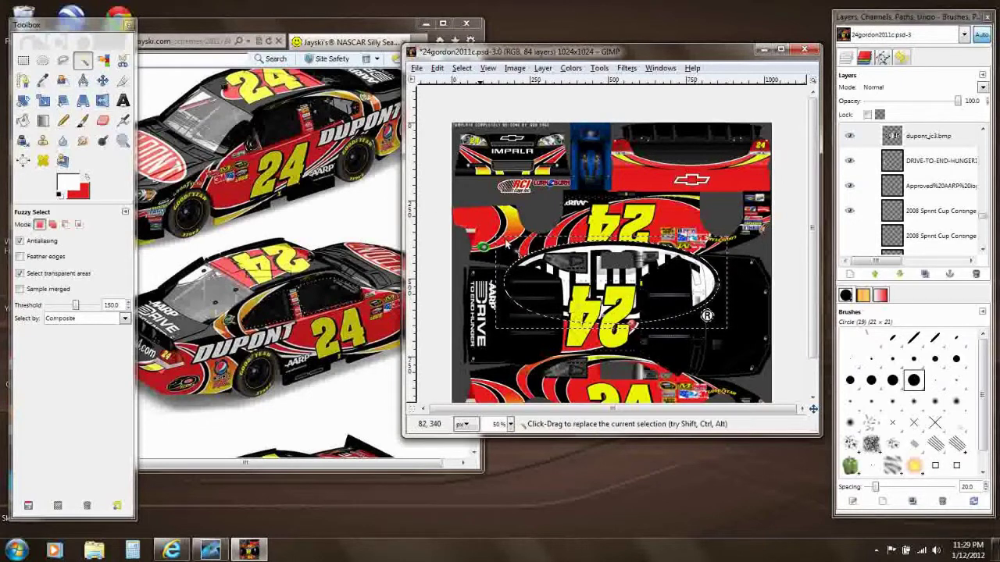
Fuzzy-select and delete the leftover white pixels in the DuPont oval.
left_click(102, 121)
mouse_move(511, 324)
left_mouse_down()
mouse_move(538, 269)
mouse_move(573, 266)
left_mouse_up()
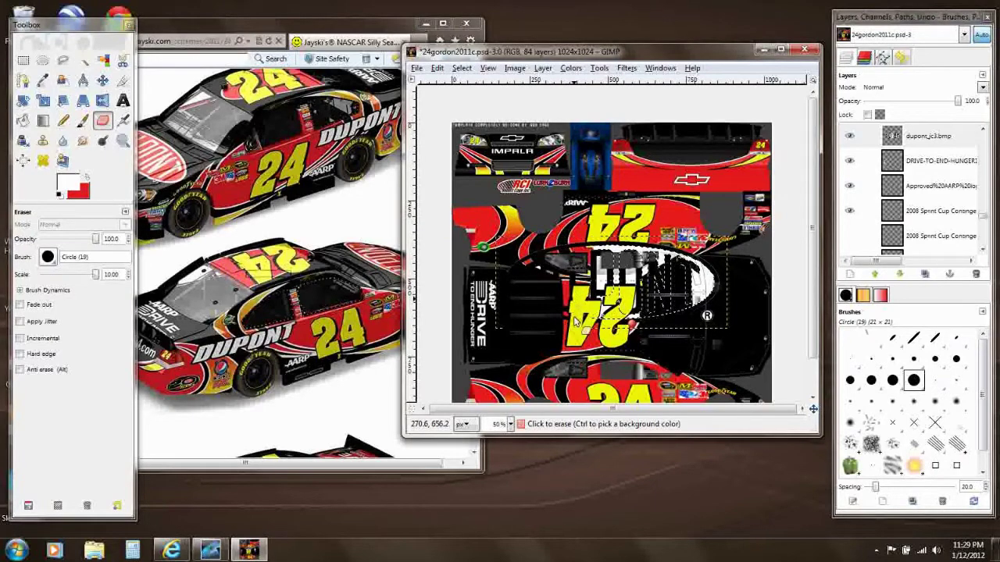
key("ctrl+z")
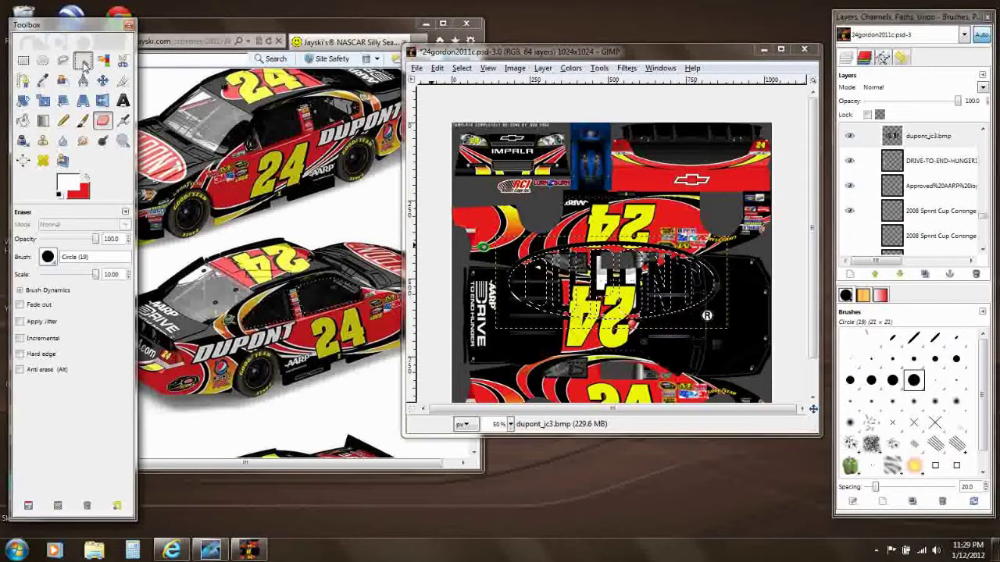
left_click(84, 60)
left_click(609, 274)
key("Delete")
key("shift+e")
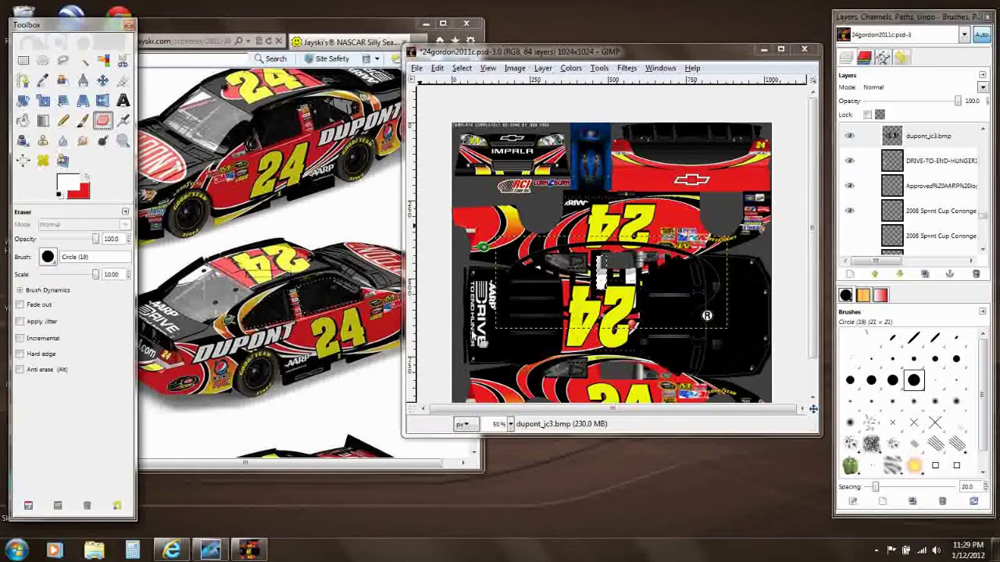
left_click(84, 61)
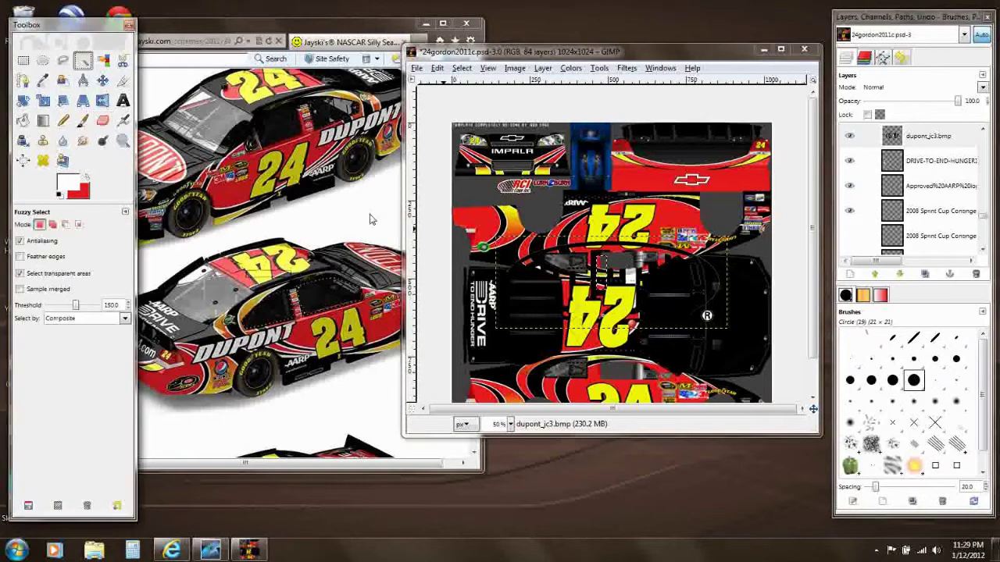
left_click(630, 285)
key("Delete")
key("shift+e")
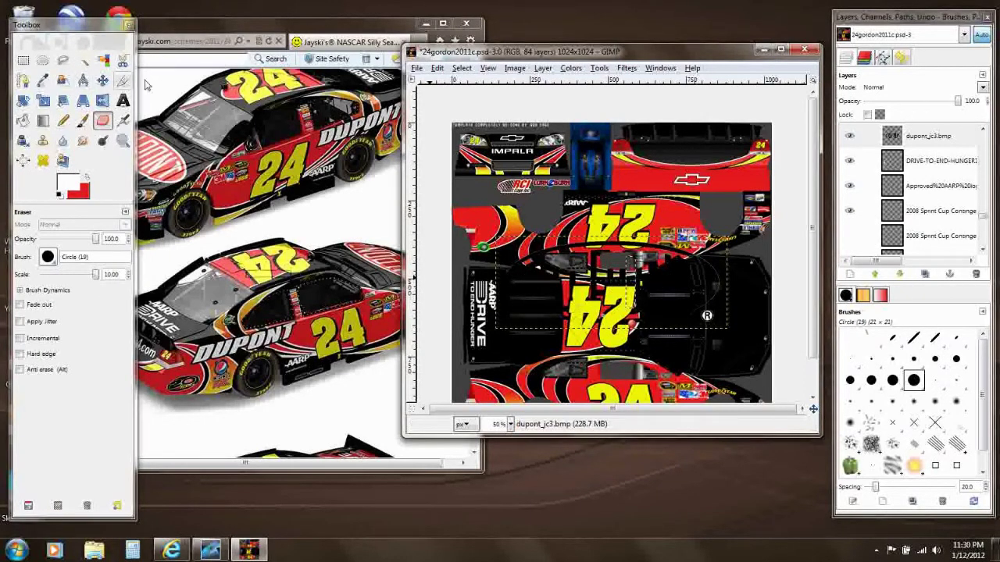
Select the entire image.
left_click(570, 68)
left_click(571, 68)
left_click(462, 68)
left_click(472, 97)
left_click(571, 68)
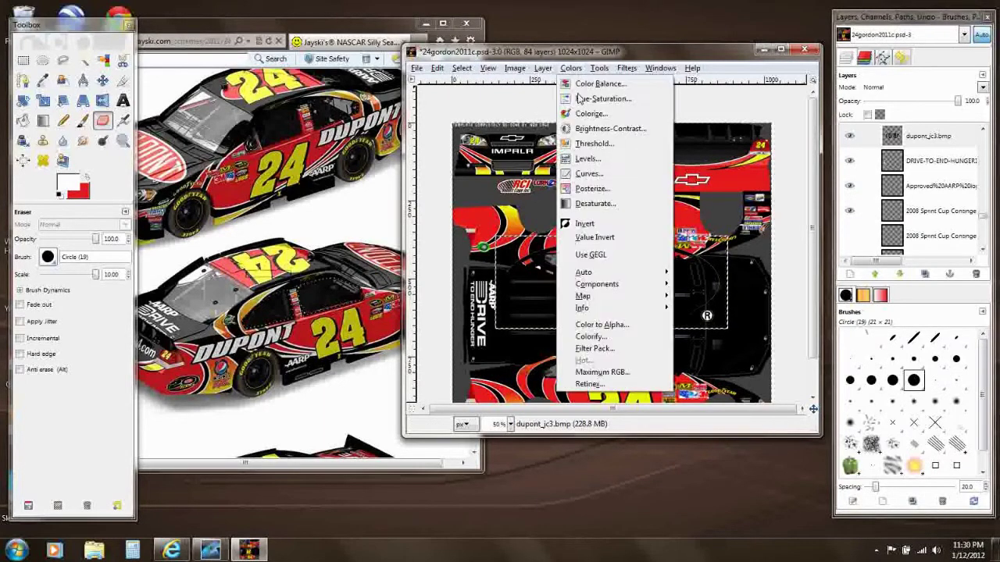
Invert the logo layer's colours and fuzzy-select the white oval.
left_click(585, 224)
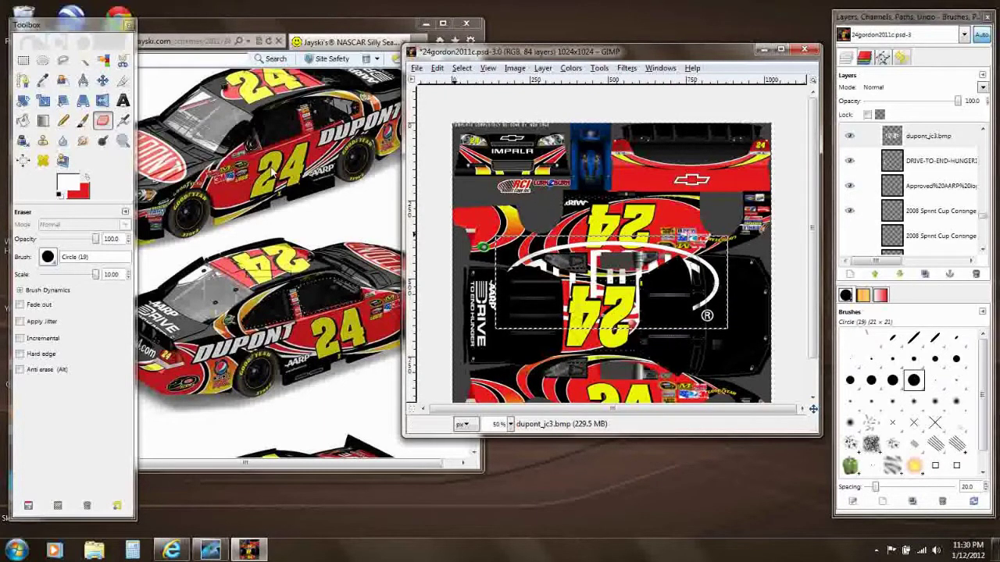
left_click(83, 60)
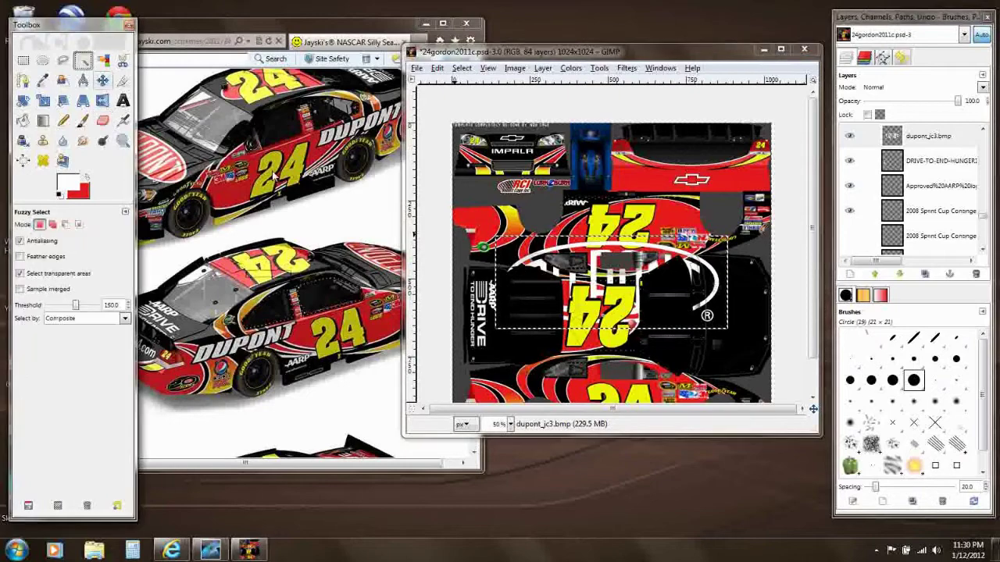
left_click(589, 255)
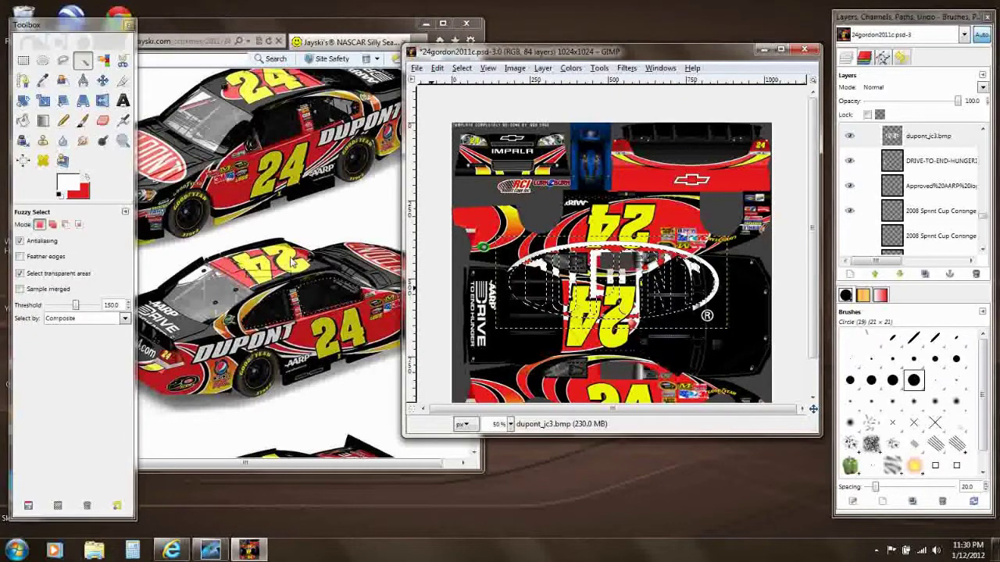
Bucket-fill the selected oval with red e61a1d.
left_click(23, 120)
left_click(67, 183)
left_click(286, 242)
left_click(313, 290)
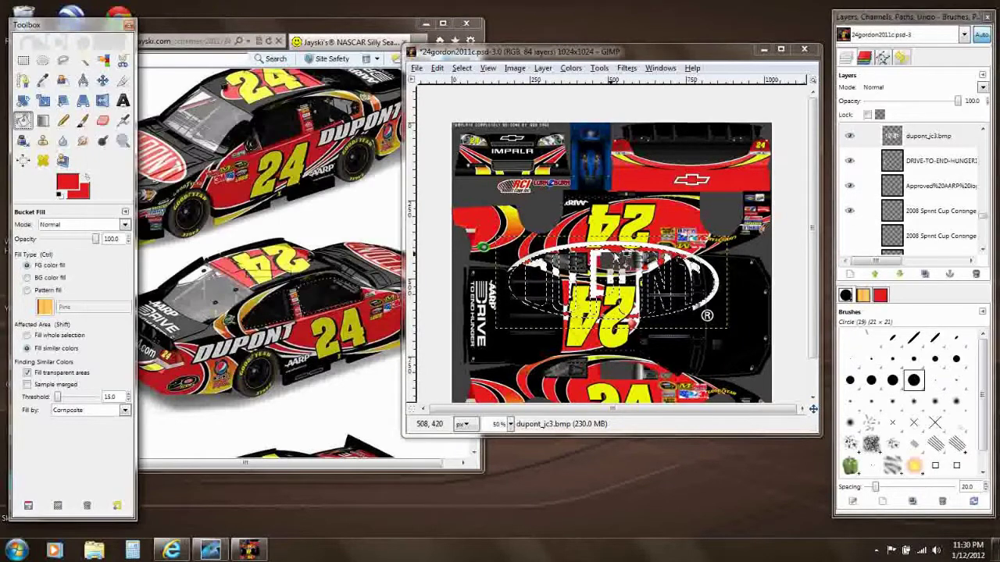
left_click(613, 252)
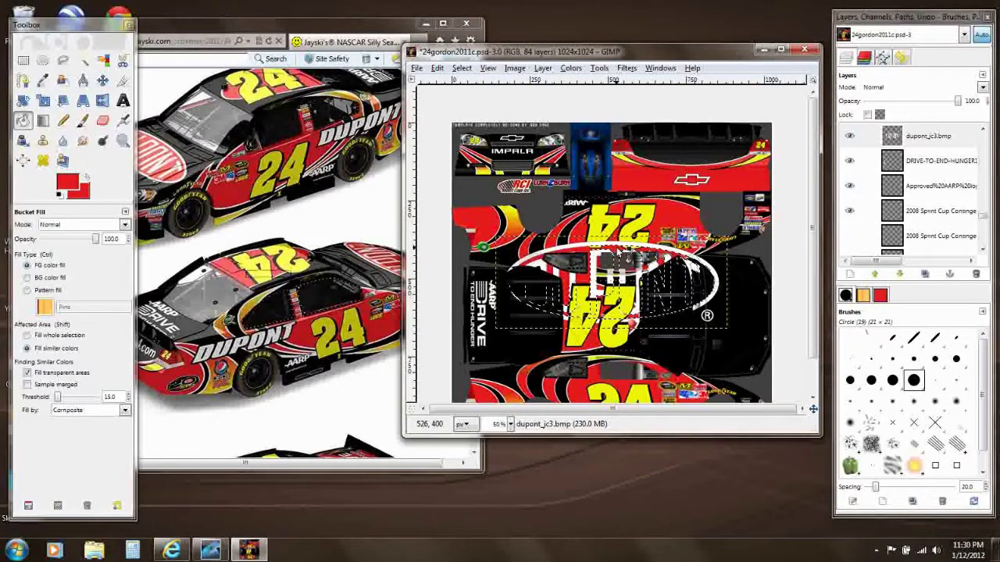
left_click(546, 69)
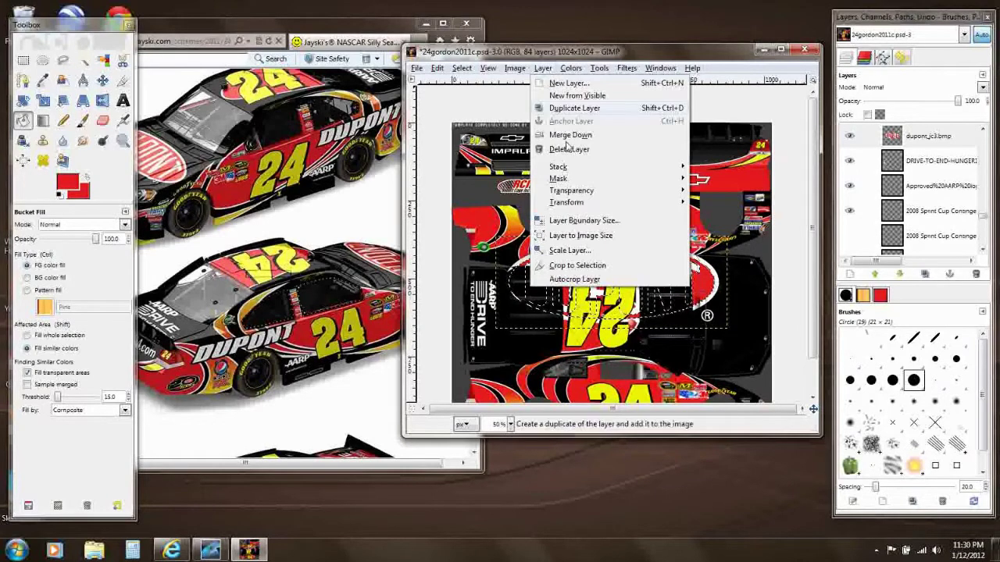
Rotate the DuPont logo layer 90° clockwise and select the entire image.
mouse_move(613, 208)
left_click(724, 248)
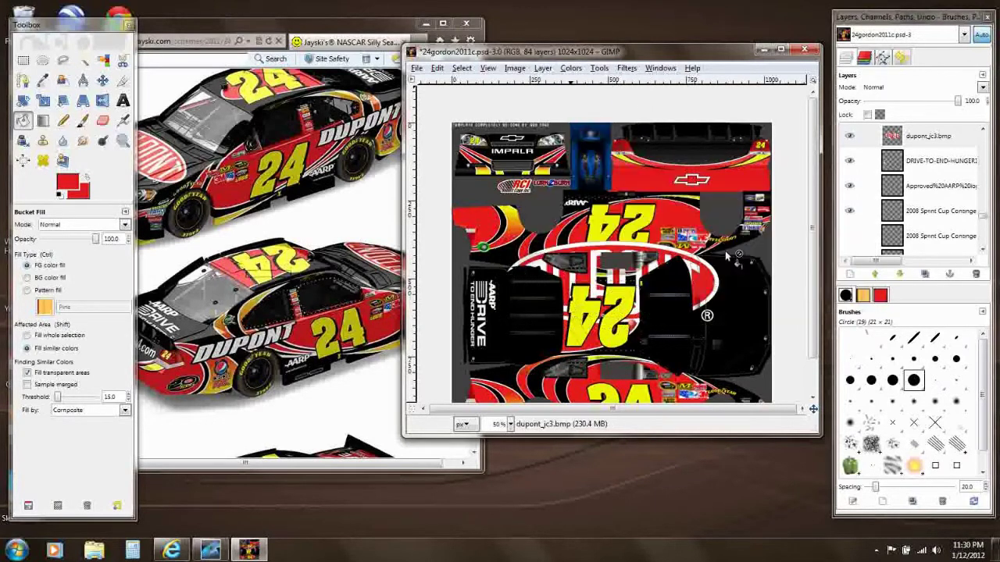
left_click(461, 68)
left_click(469, 84)
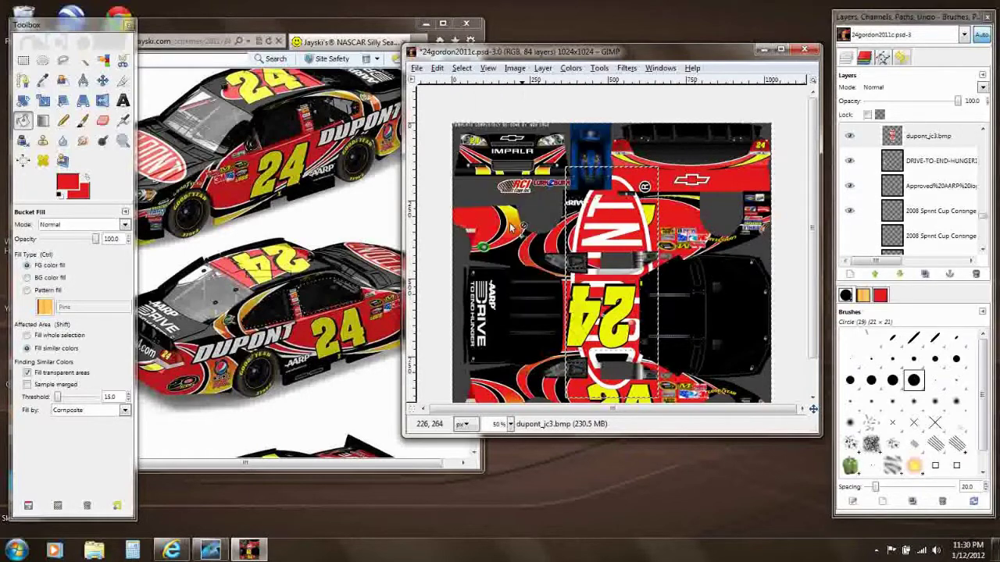
Move the DuPont logo to the texture's right side and bucket-fill around its letters.
left_click(103, 81)
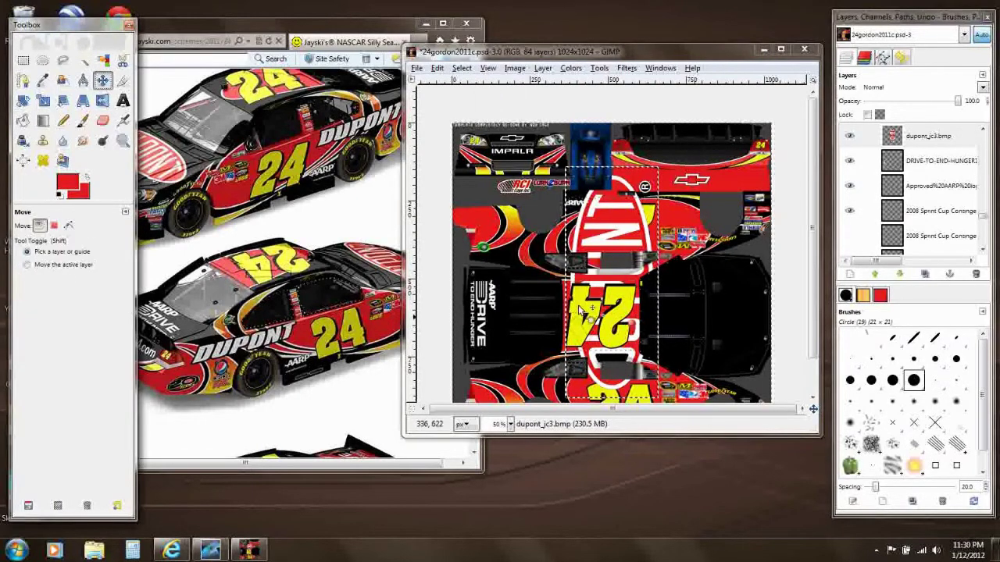
left_click_drag(607, 239, 832, 258)
scroll(813, 327, "down", 2)
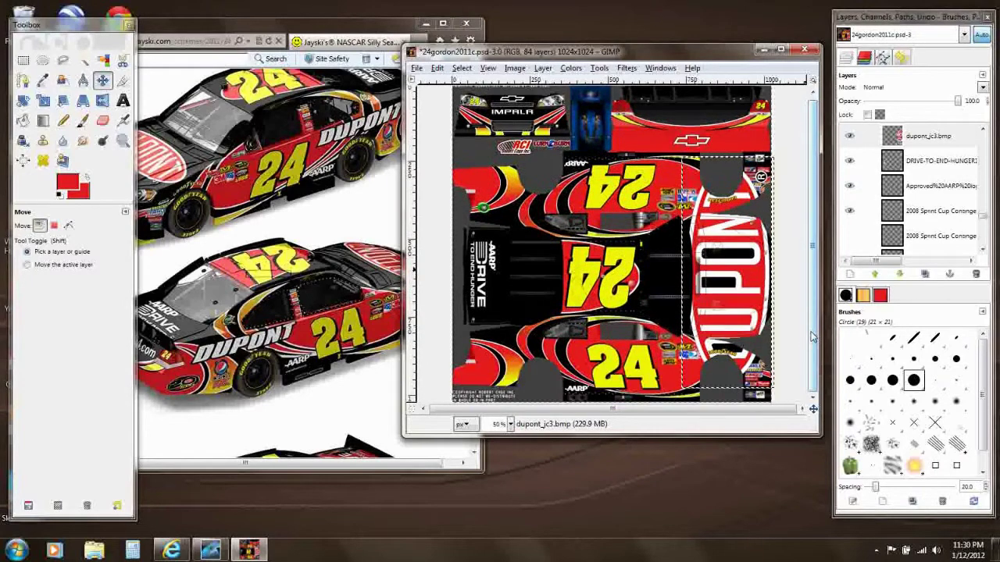
left_click(23, 120)
left_click(728, 289)
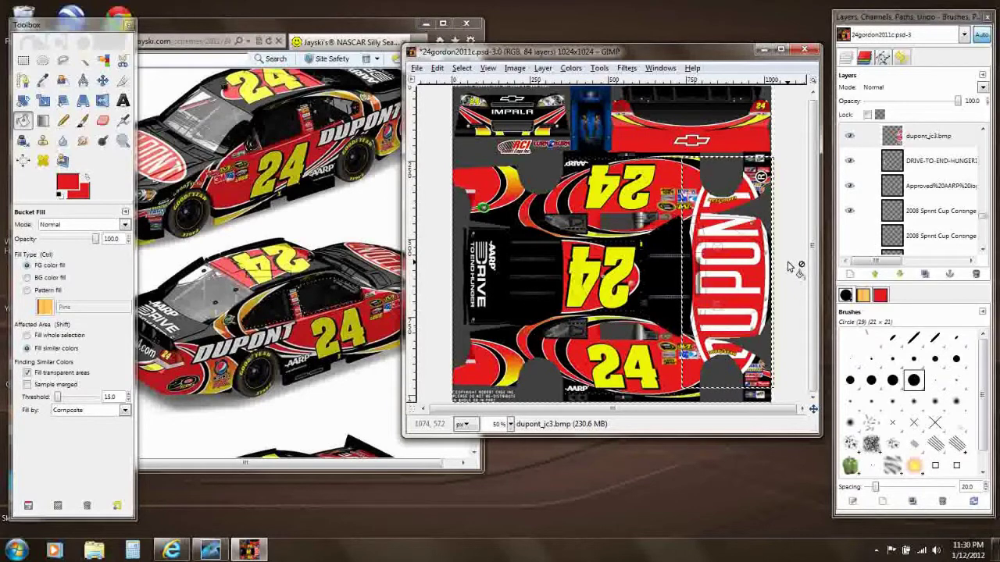
left_click(542, 68)
Scale the hood logo layer to size, then go to saving 24gordon2011c.psd.
left_click(574, 248)
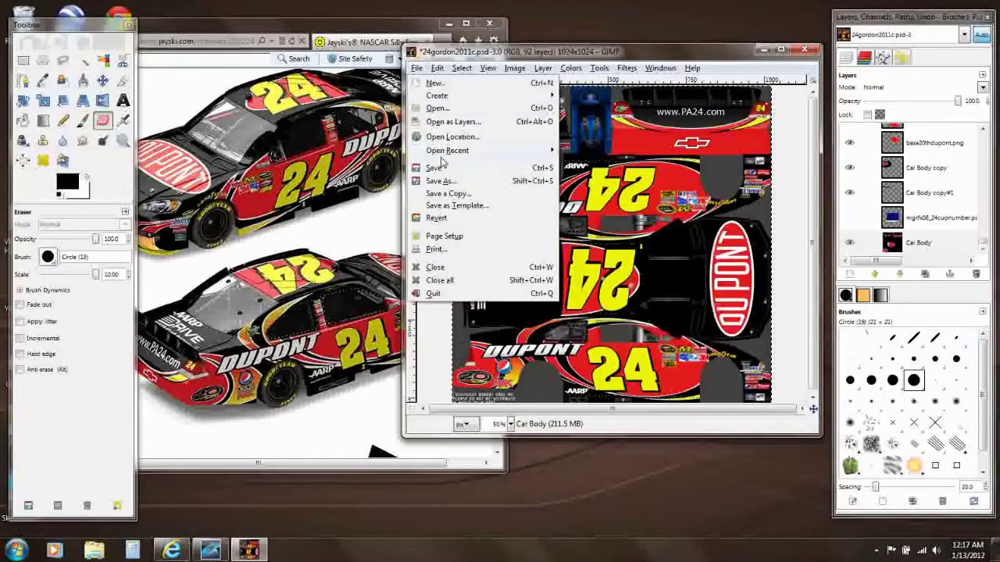
left_click(449, 165)
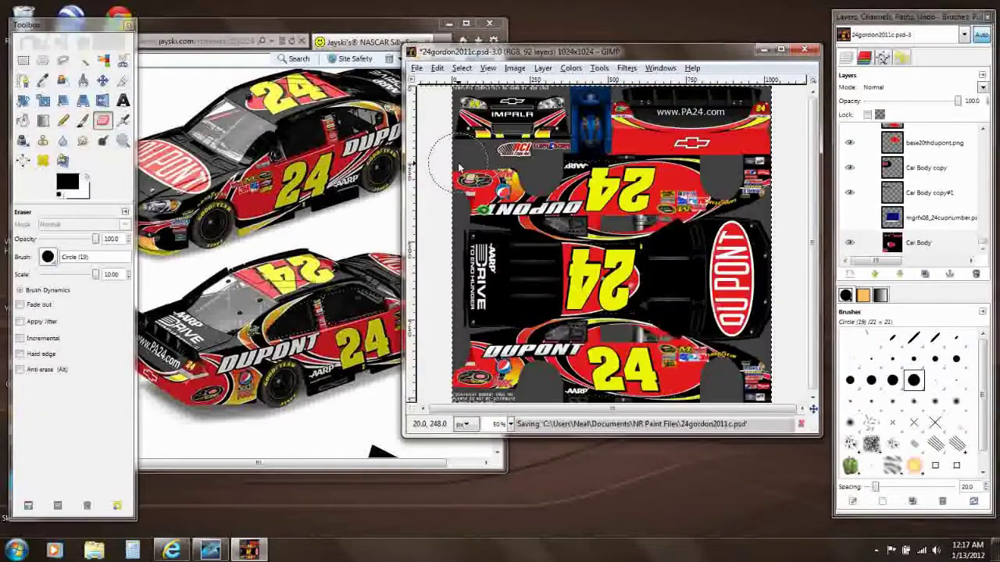
Save the PSD, export a 24gordon2011c.tga copy with default TGA options, and close the image.
left_click(417, 68)
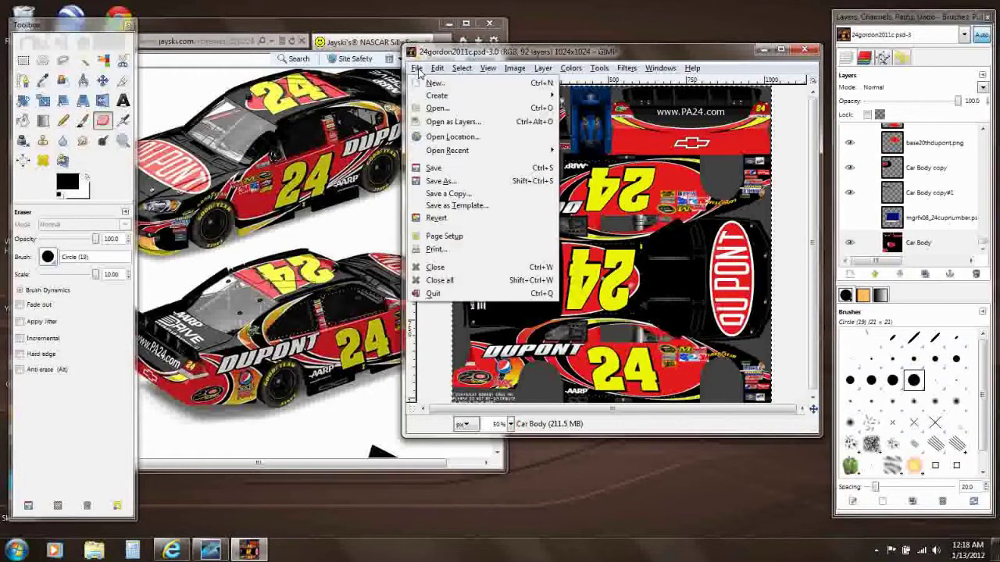
left_click(432, 168)
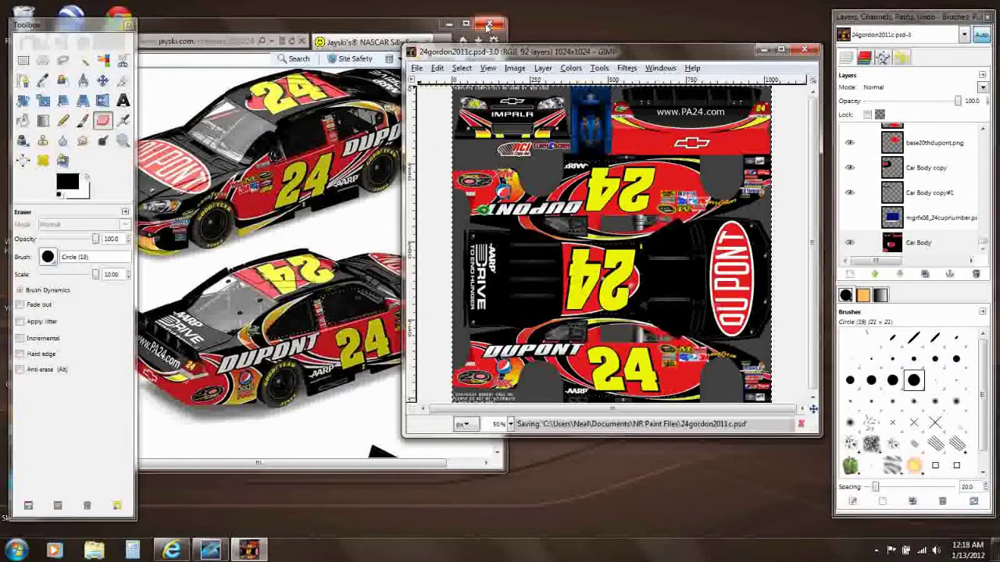
left_click(417, 67)
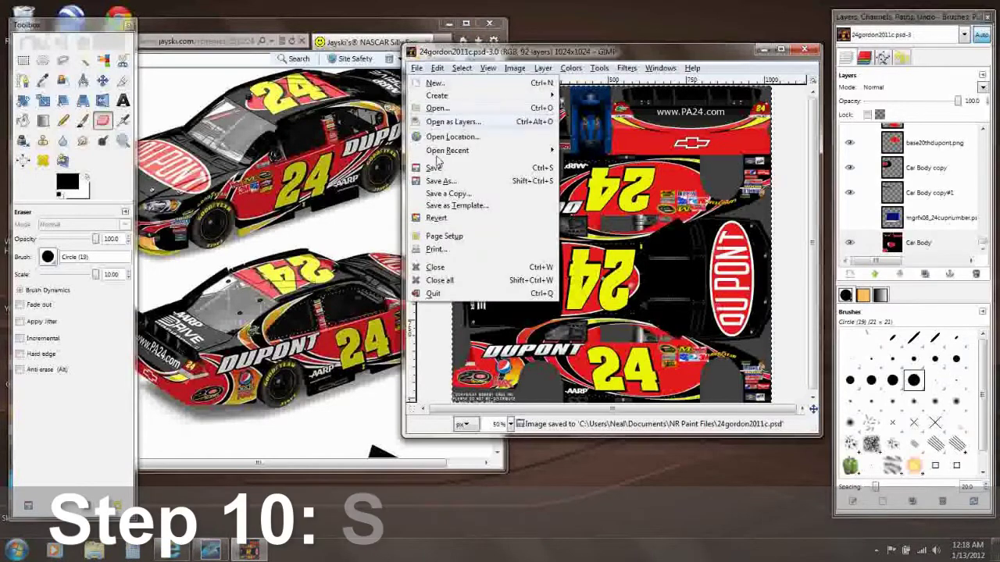
left_click(448, 184)
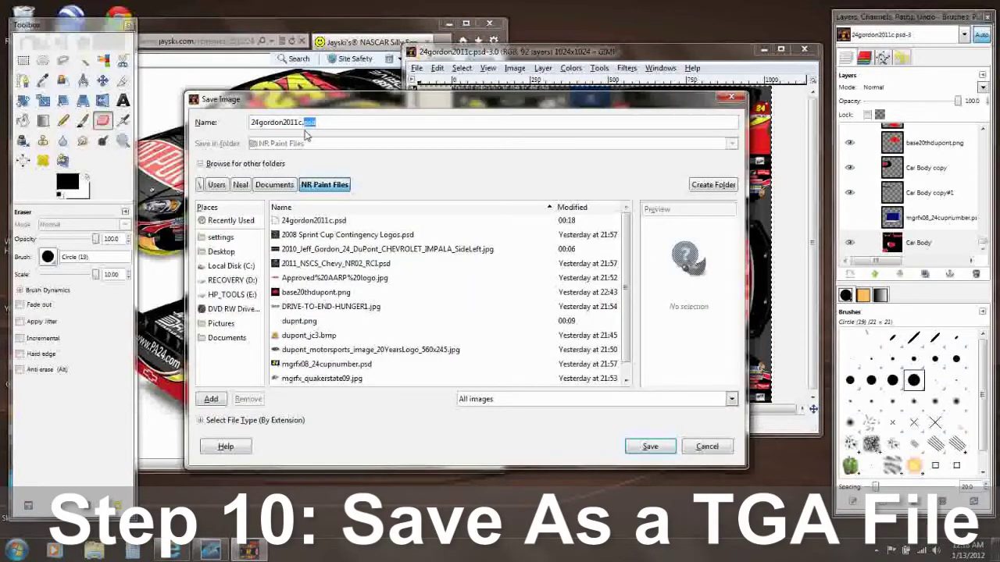
type("tga")
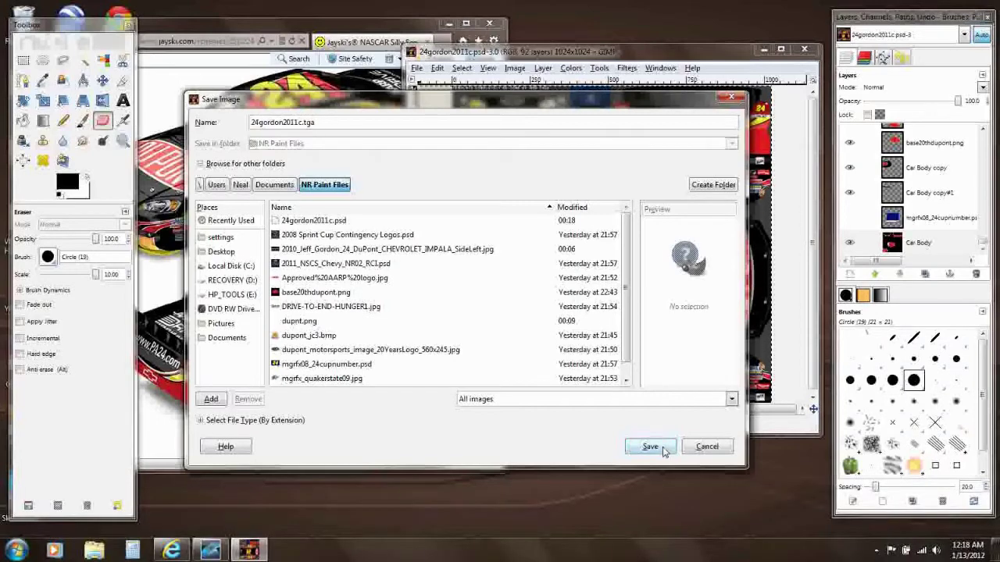
left_click(650, 446)
left_click(217, 198)
left_click(177, 162)
key("ctrl+w")
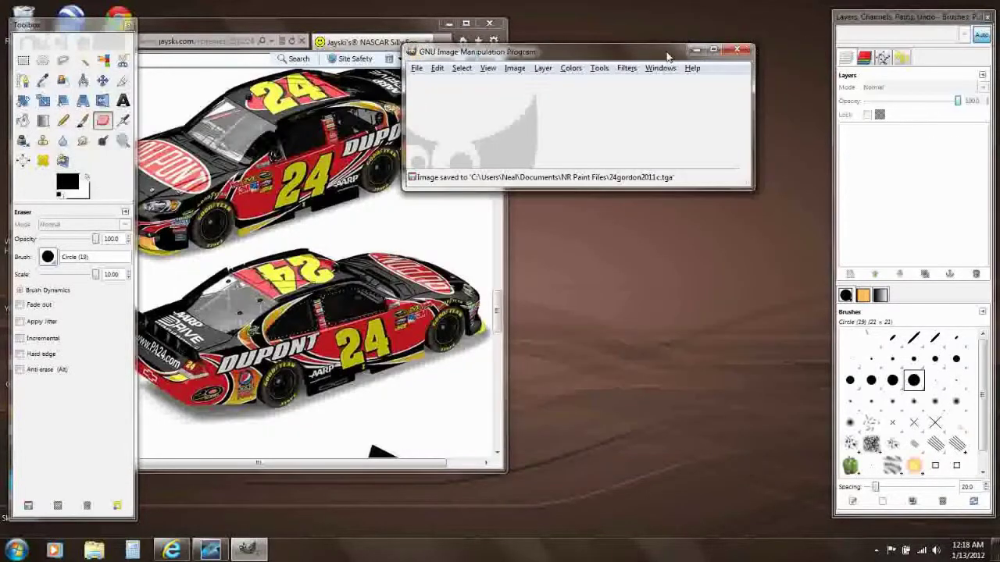
Go to the desktop and launch NASCAR Racing 2003 Season from its shortcut.
key("super+d")
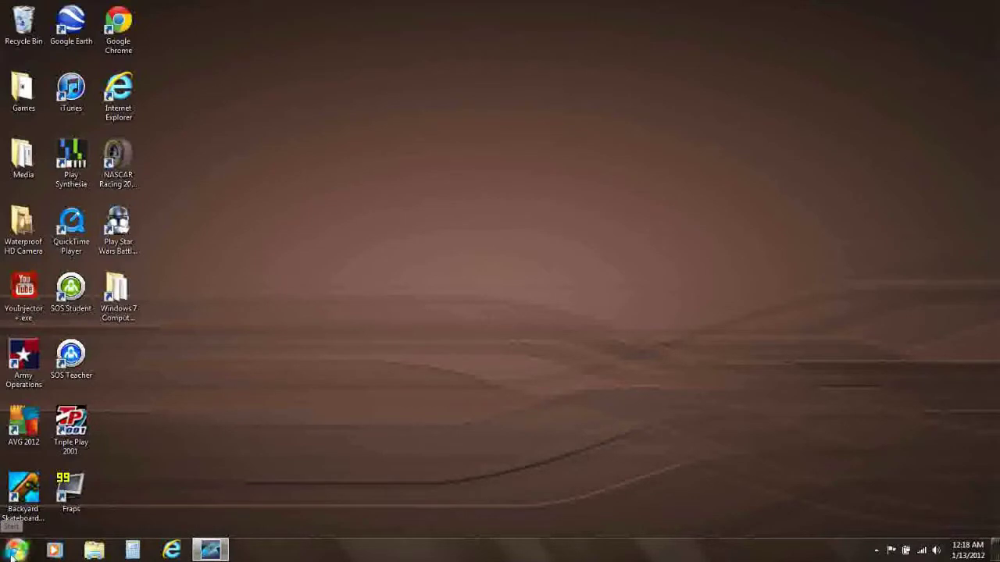
left_click(123, 158)
double_click(122, 159)
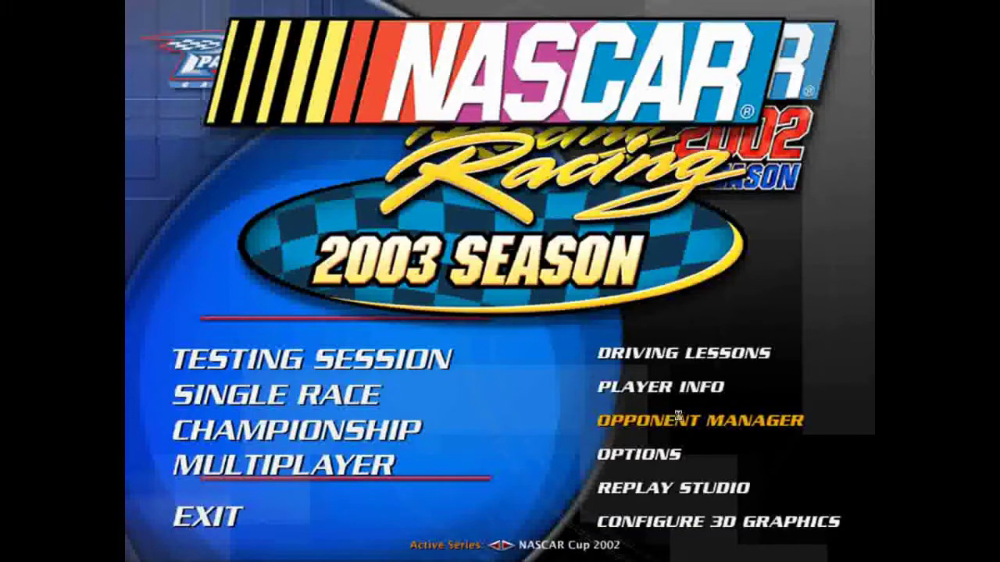
In Opponent Manager, create a new driver file named 2012gordon20th.
left_click(678, 418)
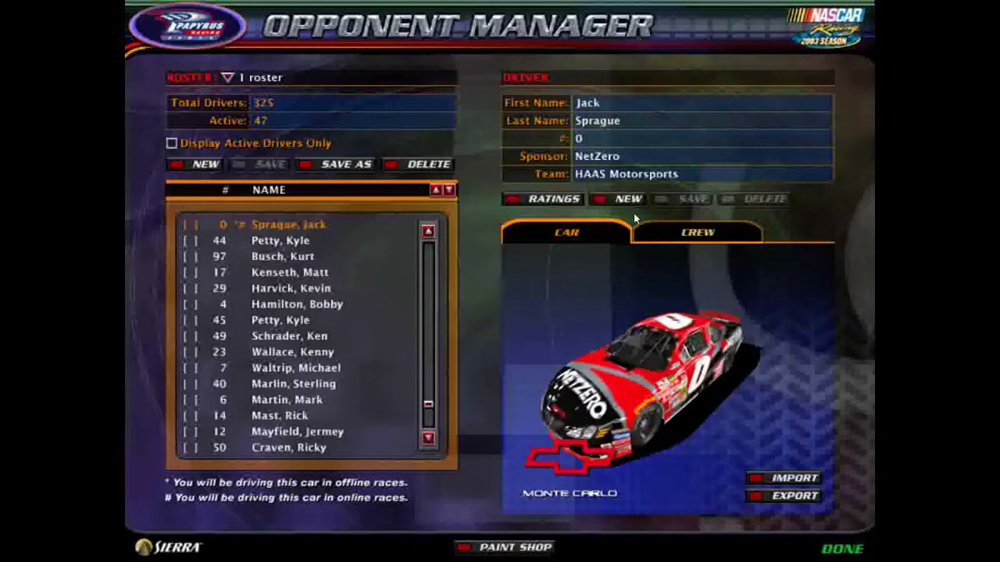
left_click(625, 199)
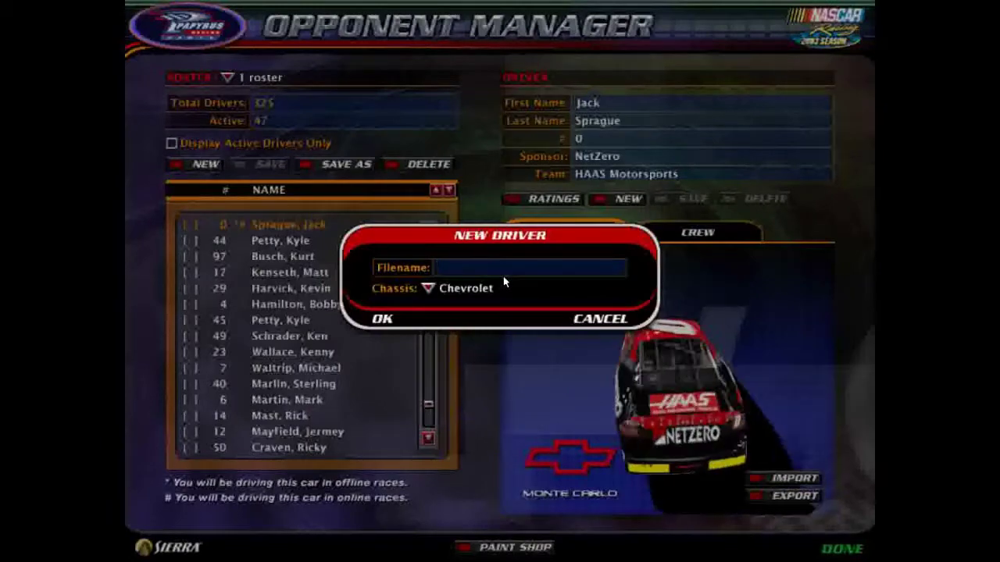
type("2012")
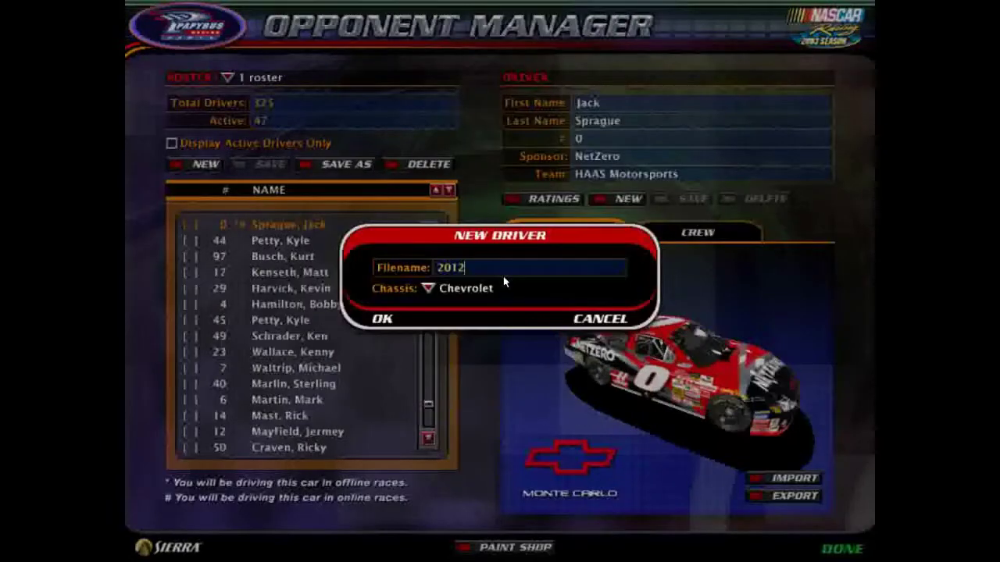
type("gordo")
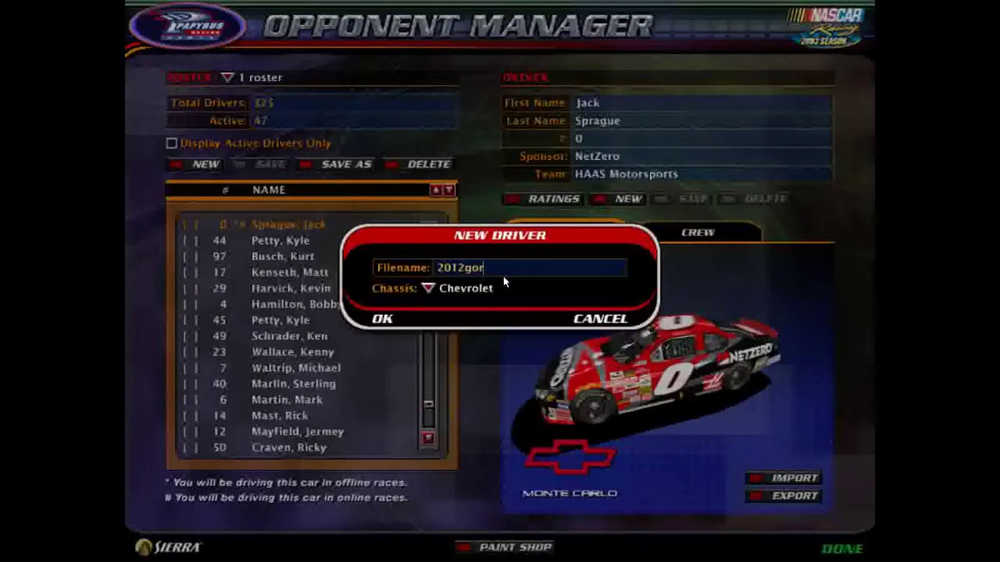
type("n2oth")
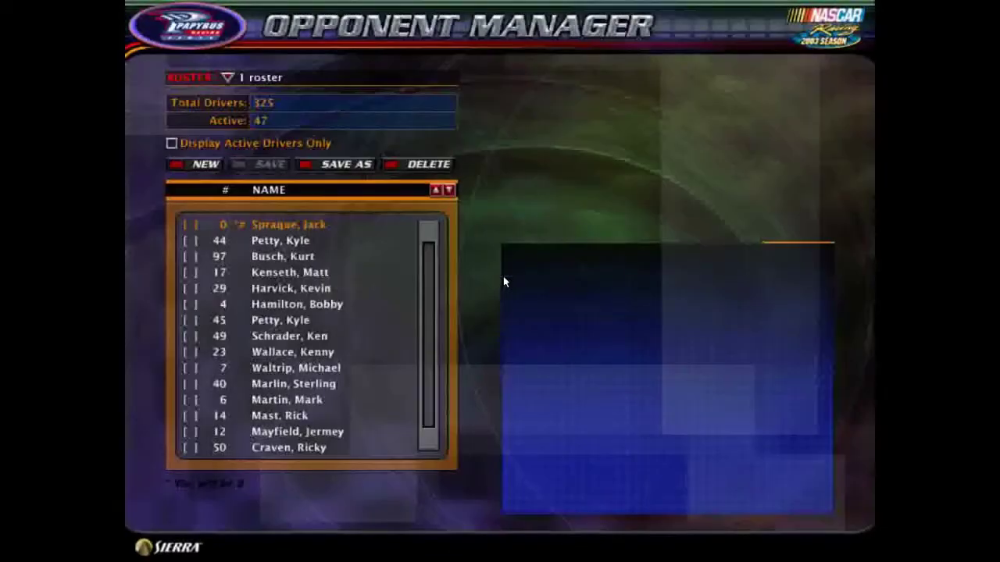
key("BackSpace")
key("BackSpace")
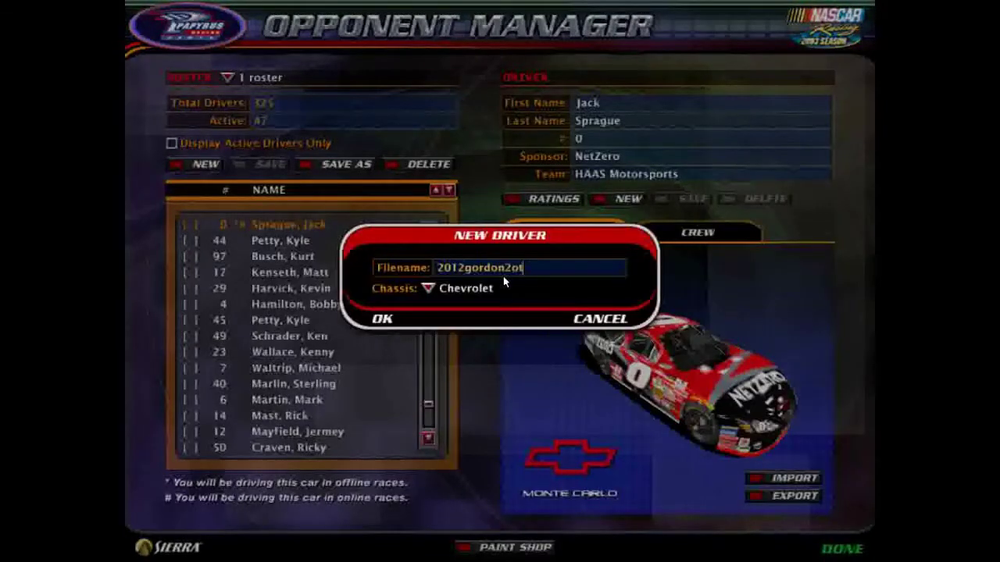
key("BackSpace")
type("0th")
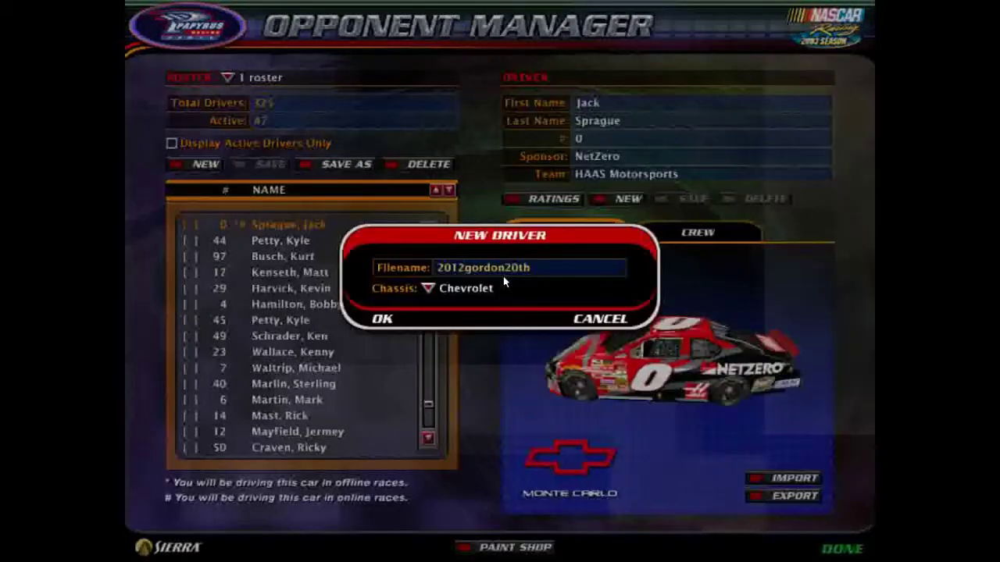
left_click(386, 318)
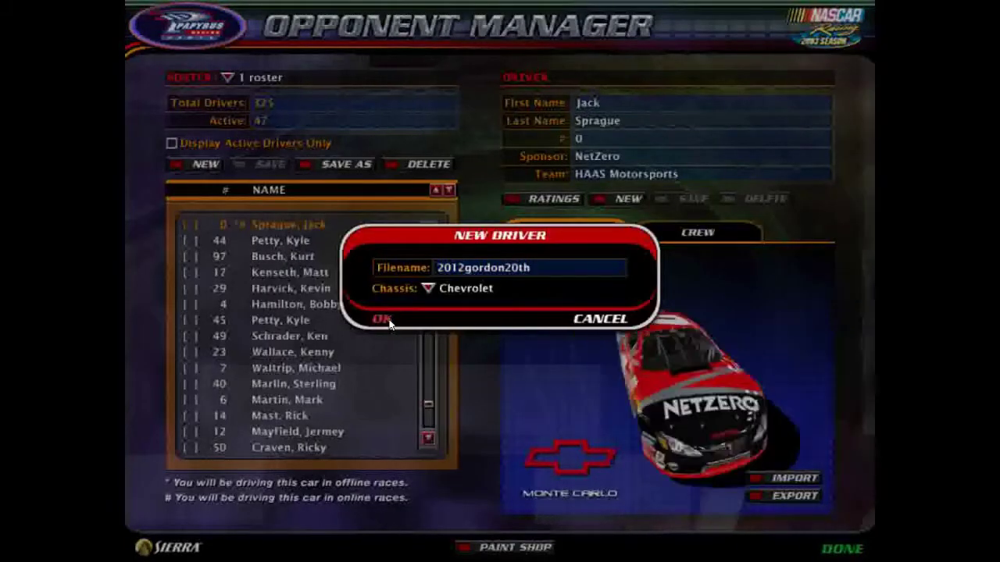
left_click(388, 318)
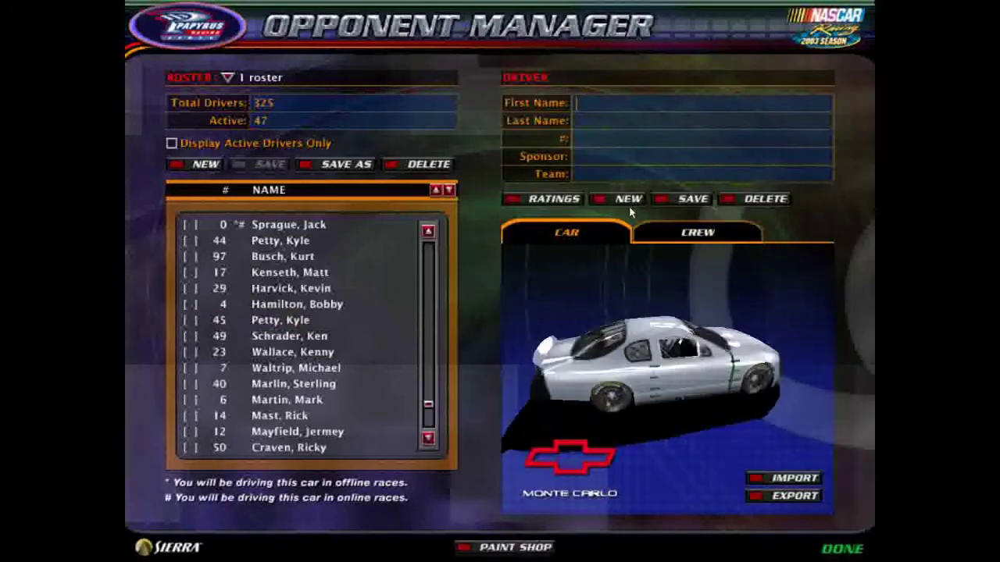
Enter driver Jeff Gordon, #24, sponsor Dupont 20 Years, team Hendrick Motorsports; save and exit.
type("Jeff")
left_click(640, 122)
type("Gordon")
left_click(614, 138)
type("24")
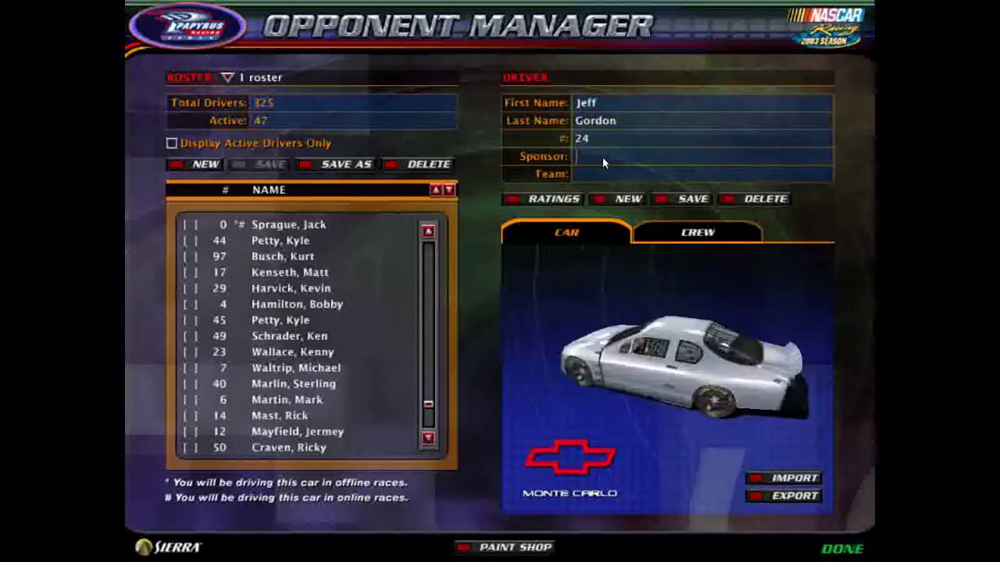
left_click(602, 157)
type("Dupont 20 Years")
left_click(598, 174)
type("Hendrick")
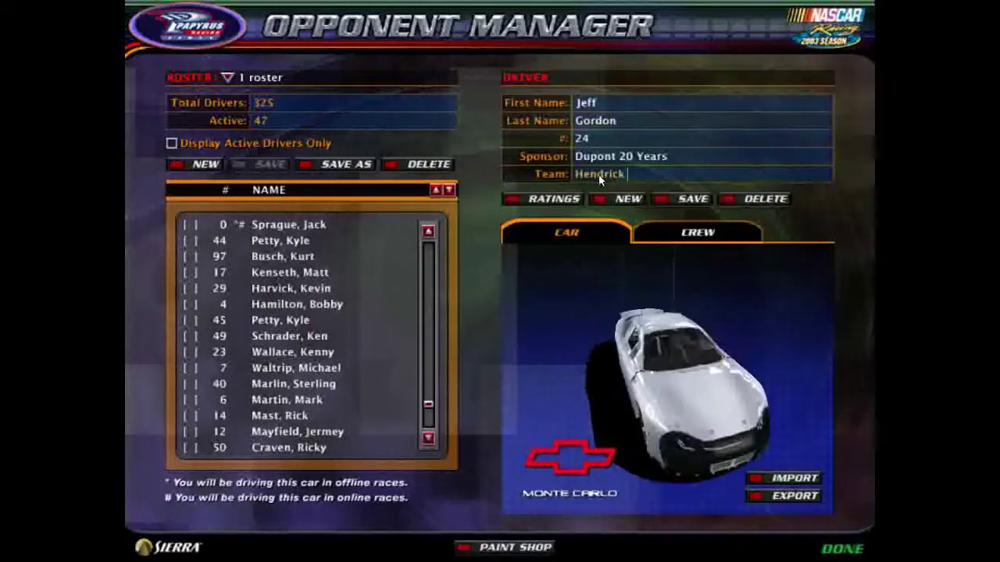
type(" Motorsports")
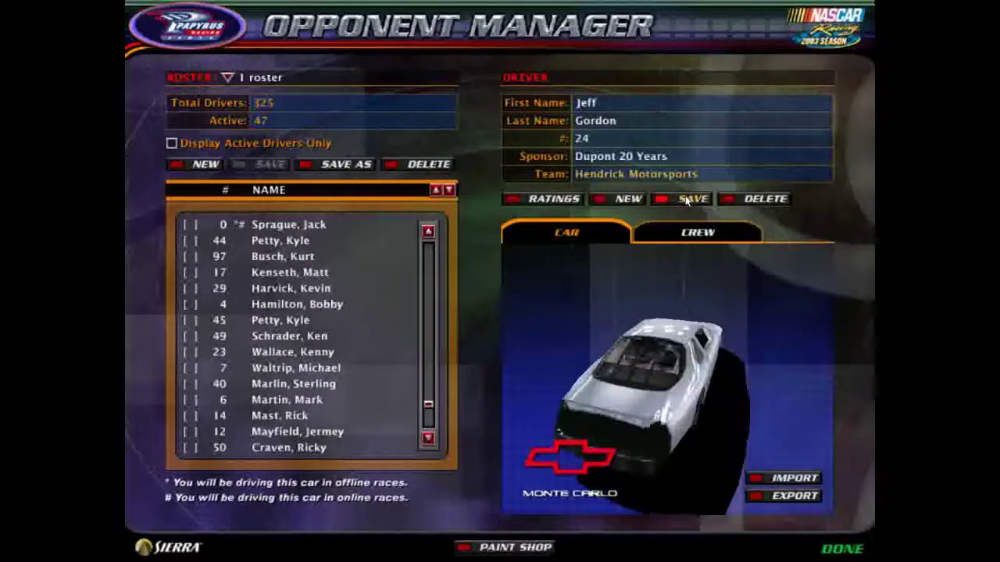
left_click(688, 199)
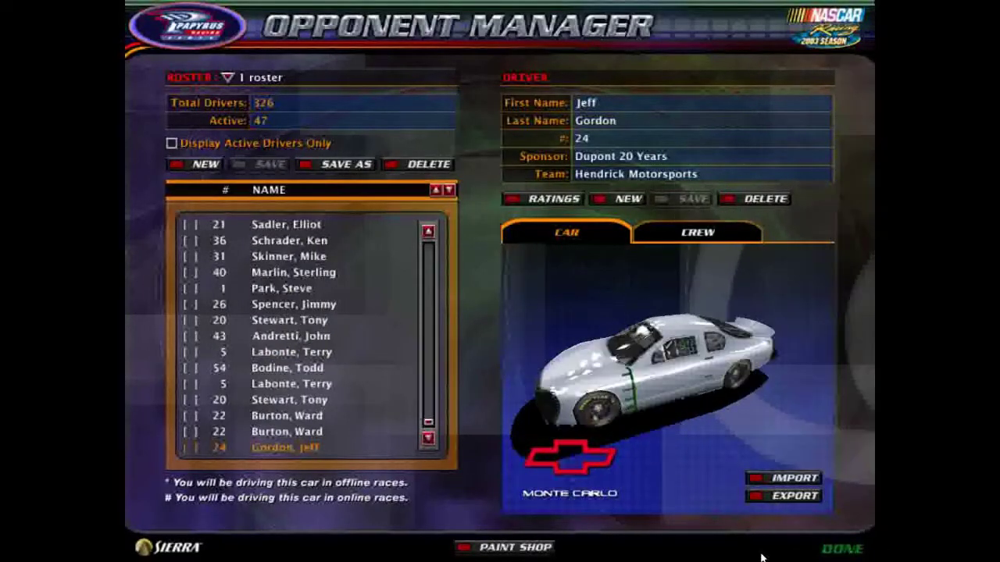
left_click(840, 549)
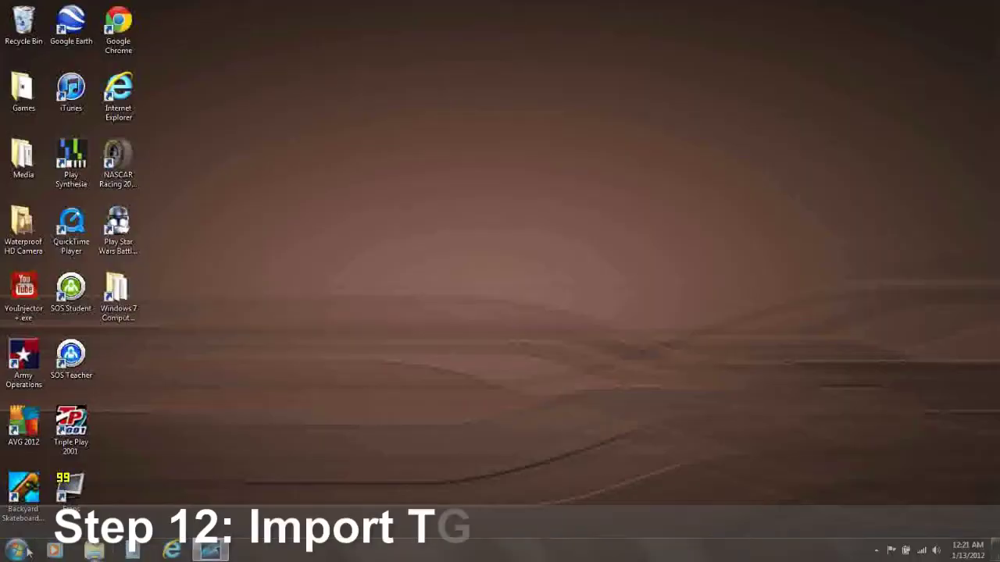
Launch WinMip2's NR2002 Car File Editor and open 2012gordon20th.cup.car, sorted newest first.
left_click(16, 551)
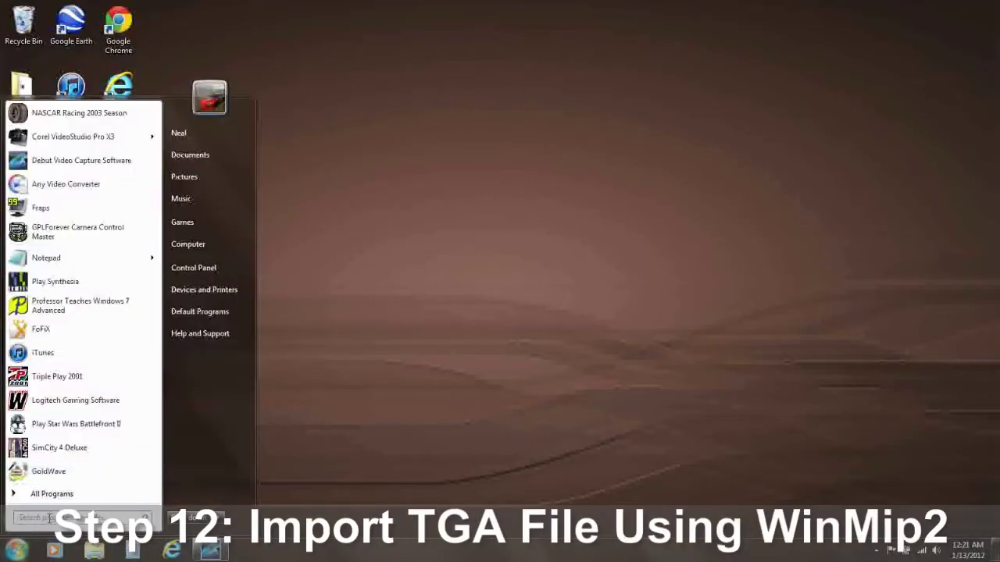
type("winmip")
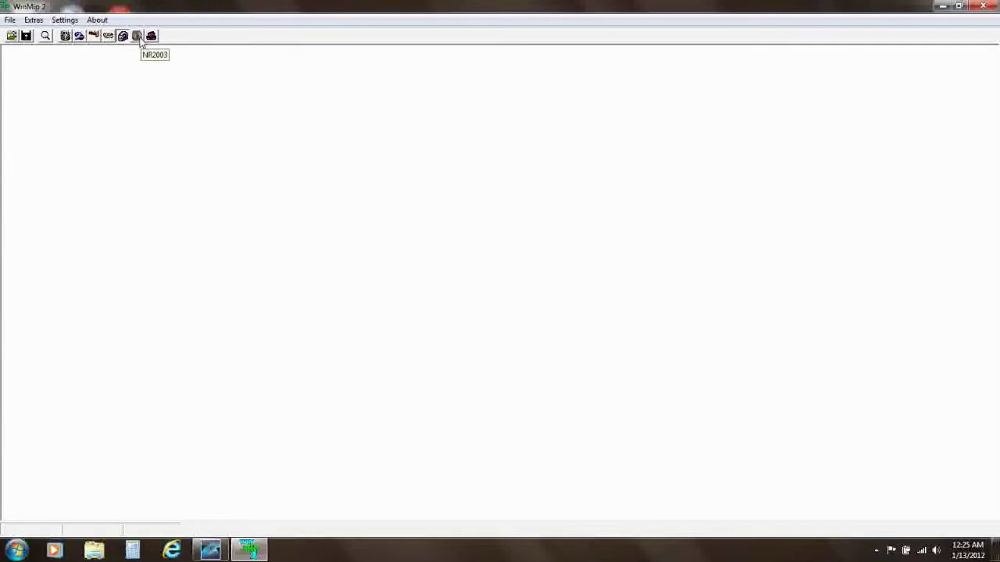
left_click(33, 20)
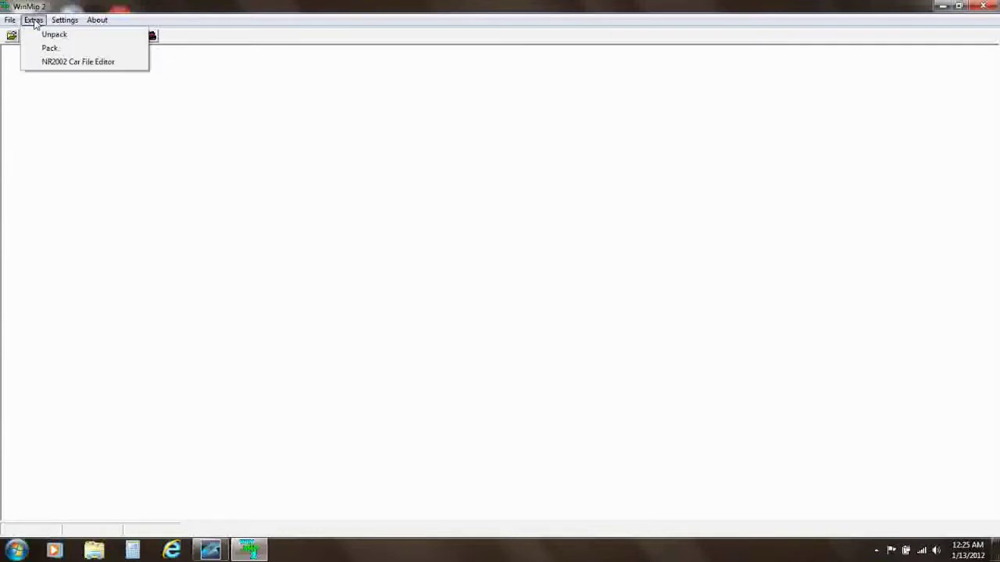
left_click(61, 63)
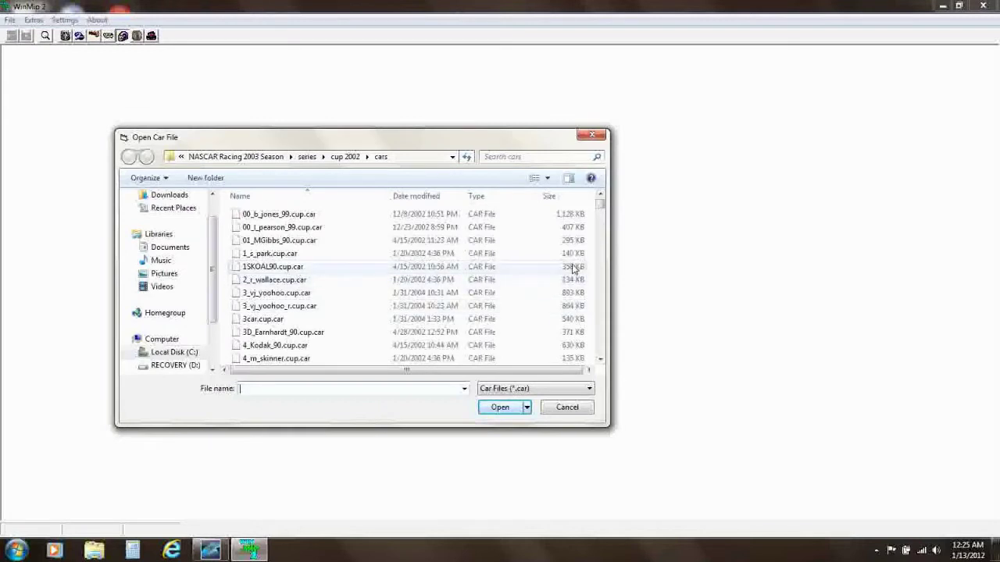
left_click(442, 196)
left_click(294, 228)
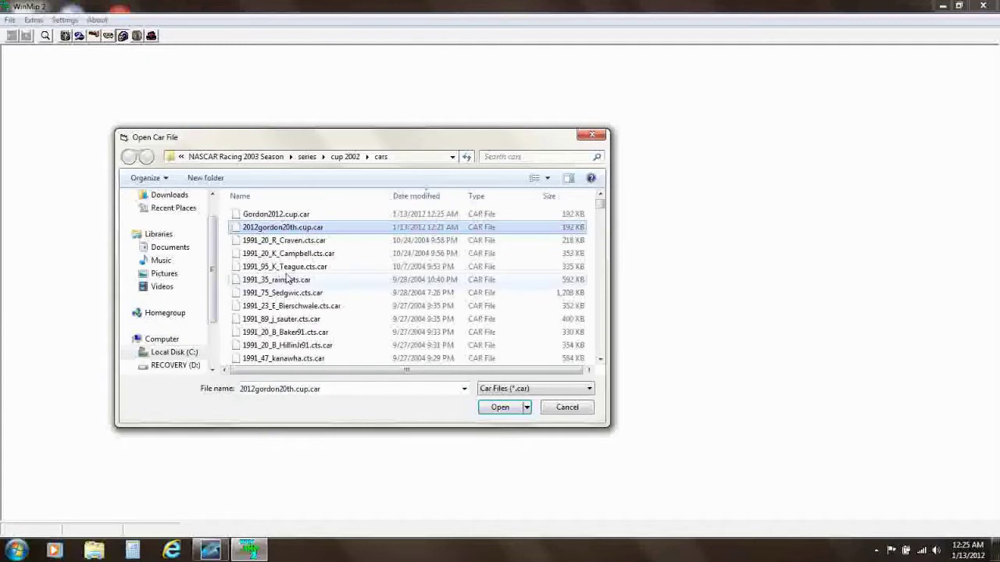
left_click(499, 408)
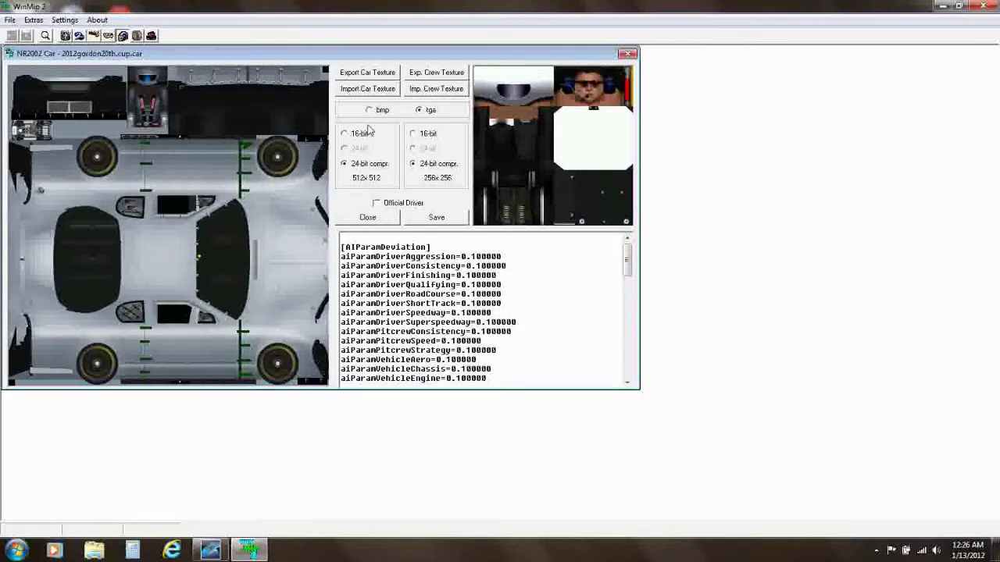
Import 24gordon2011c.tga from Documents > NR Paint Files as the car texture.
left_click(369, 89)
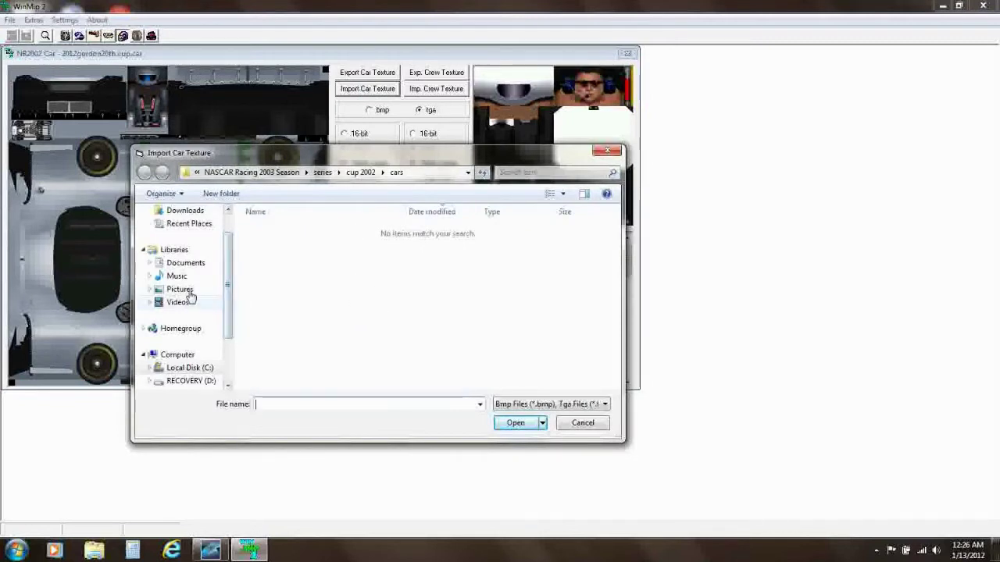
left_click(193, 265)
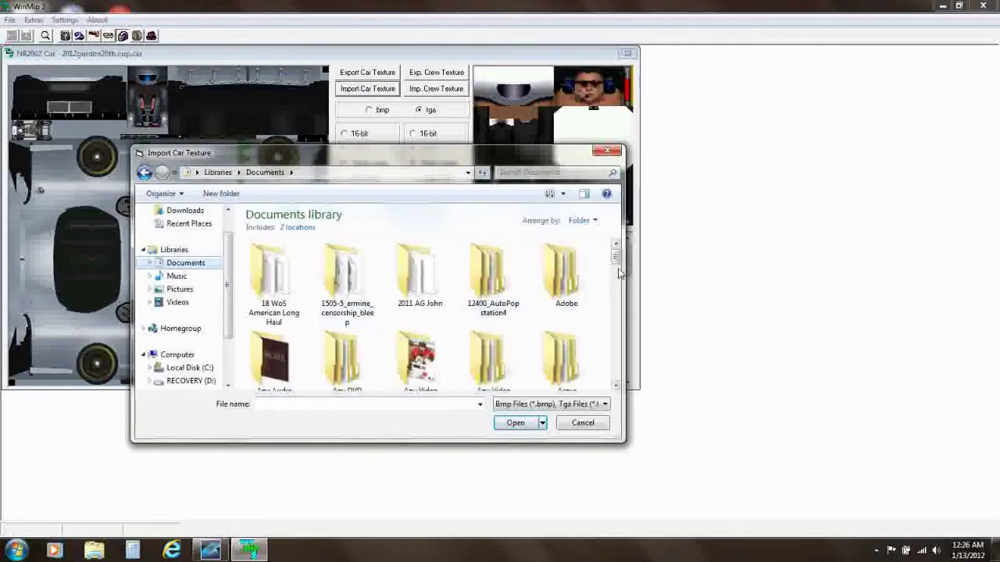
mouse_move(616, 266)
left_mouse_down()
mouse_move(630, 380)
mouse_move(617, 330)
mouse_move(619, 351)
left_mouse_up()
double_click(418, 325)
left_click(336, 281)
left_click(515, 424)
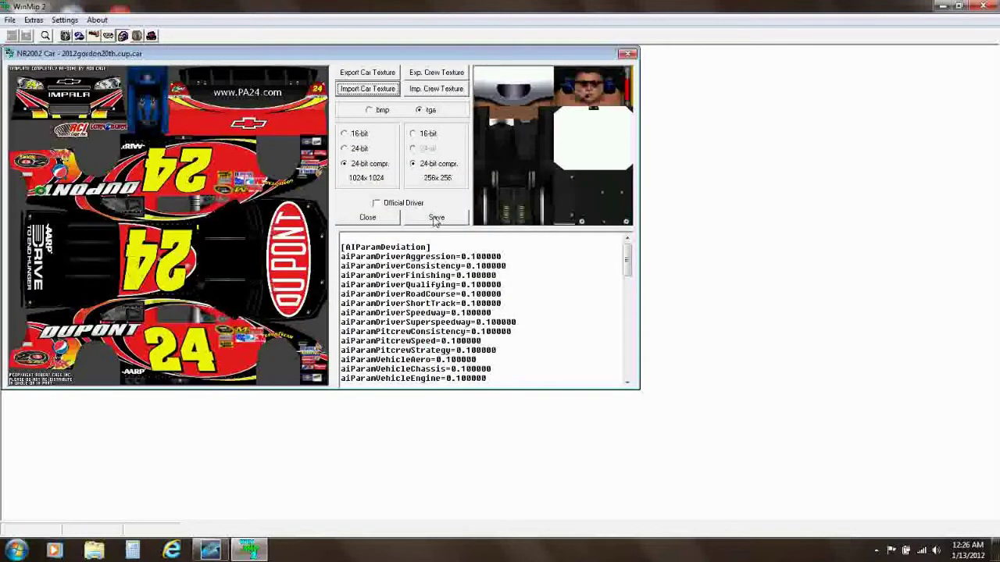
Save the car file into C:\Papyrus\NASCAR Racing 2003 Season\series\cup 2002\cars.
left_click(435, 218)
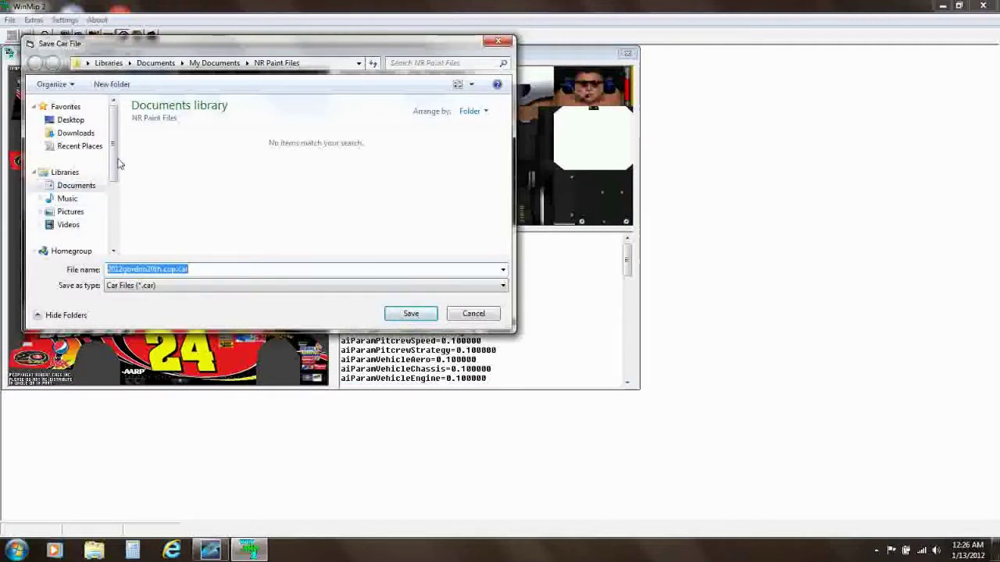
left_click_drag(119, 163, 132, 223)
left_click(86, 167)
double_click(160, 194)
double_click(172, 154)
scroll(178, 222, "down", 3)
double_click(153, 209)
double_click(160, 192)
double_click(148, 118)
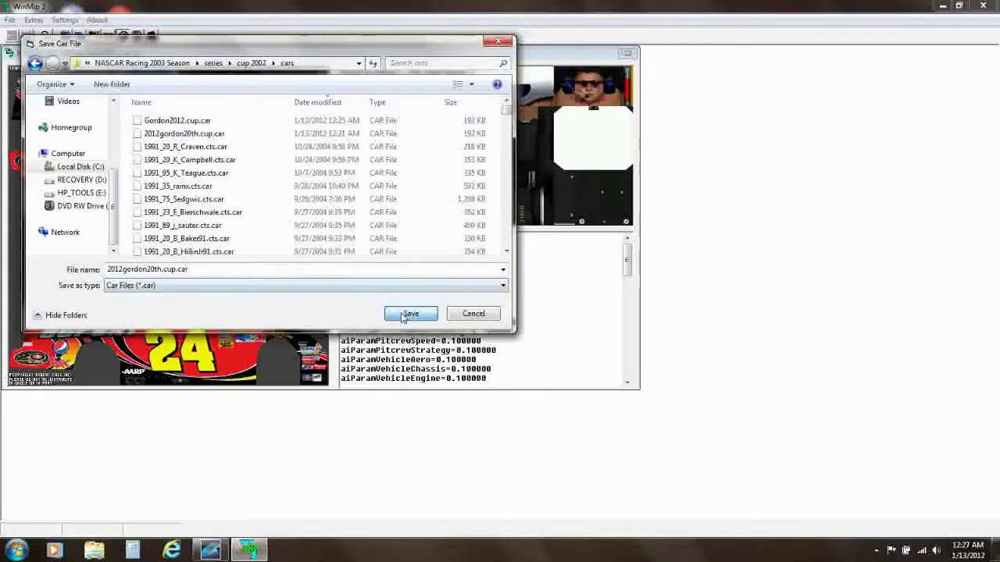
left_click(411, 313)
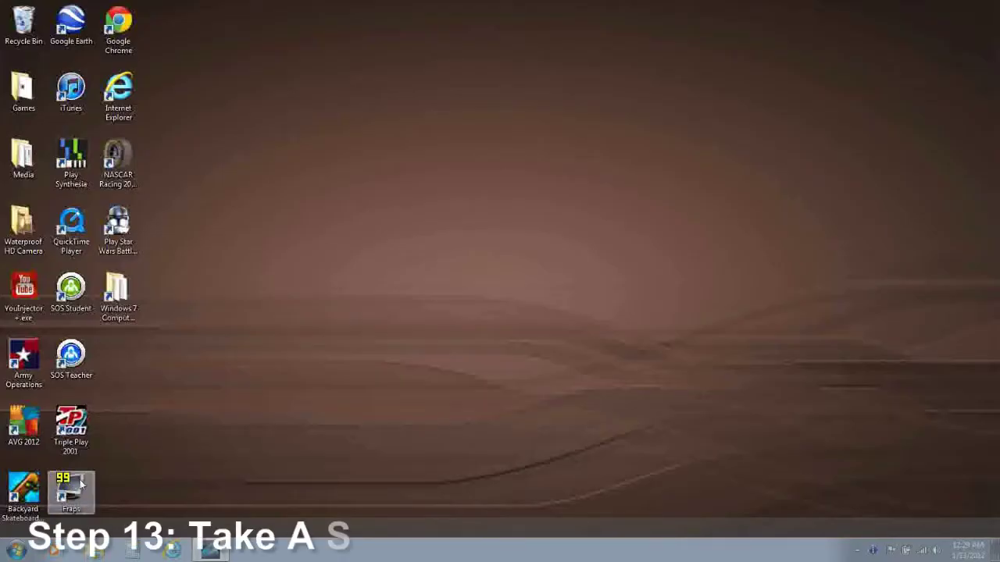
Launch Fraps and GPLForever Camera Control Master for screenshots.
left_click(74, 489)
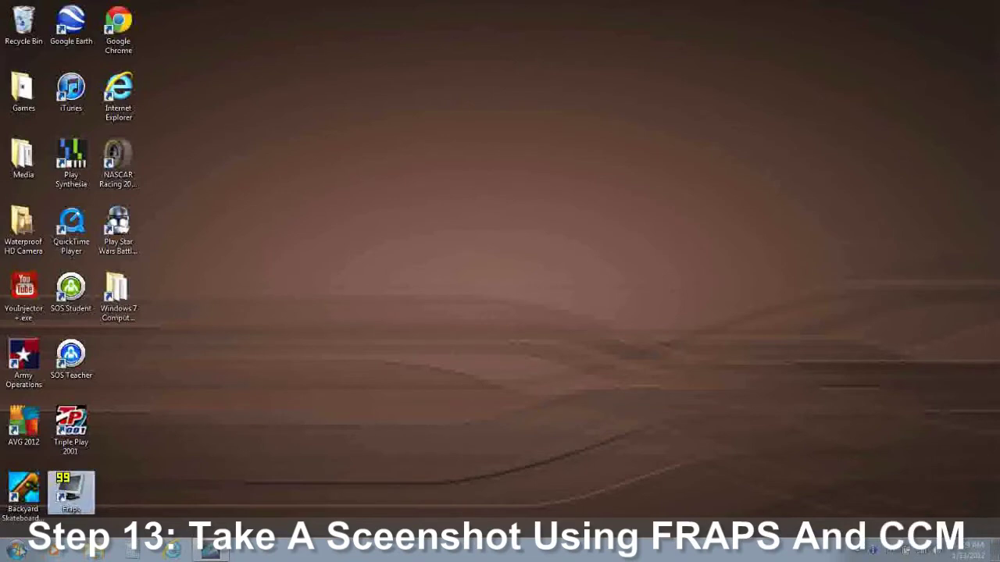
left_click(17, 551)
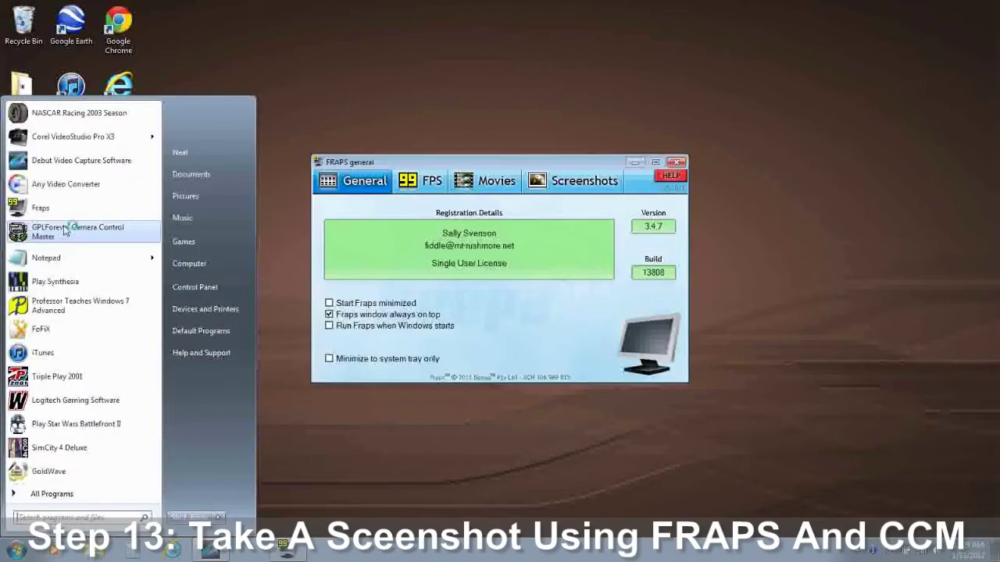
left_click(66, 231)
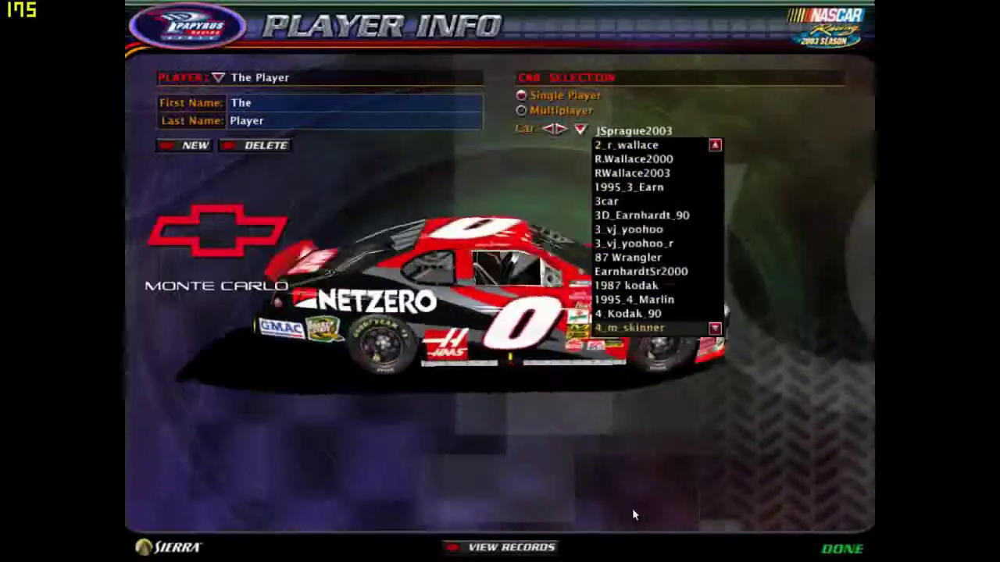
Run a testing session, view the #24 car in replay close up, then quit the game.
scroll(633, 513, "down", 5)
left_click(789, 549)
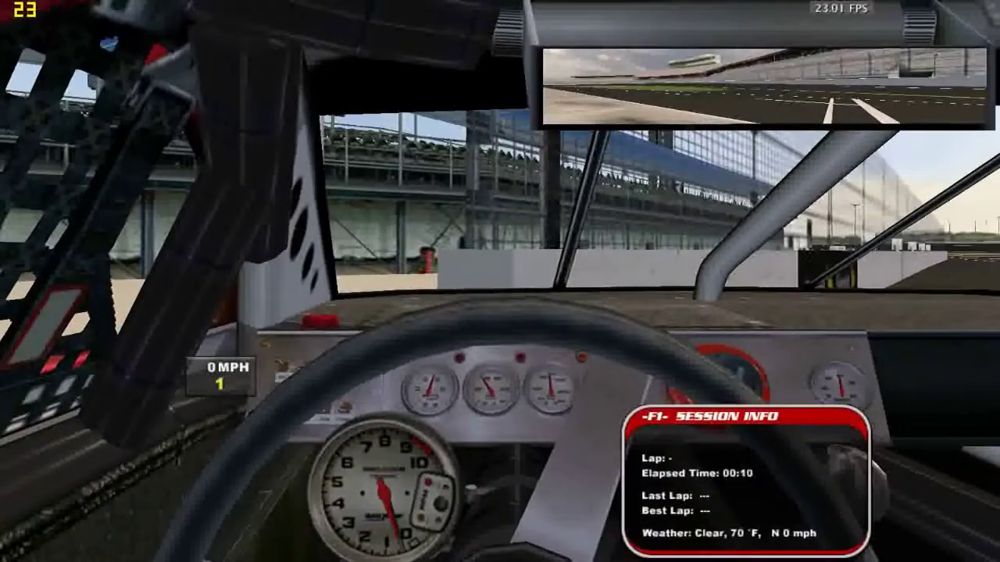
key("Escape")
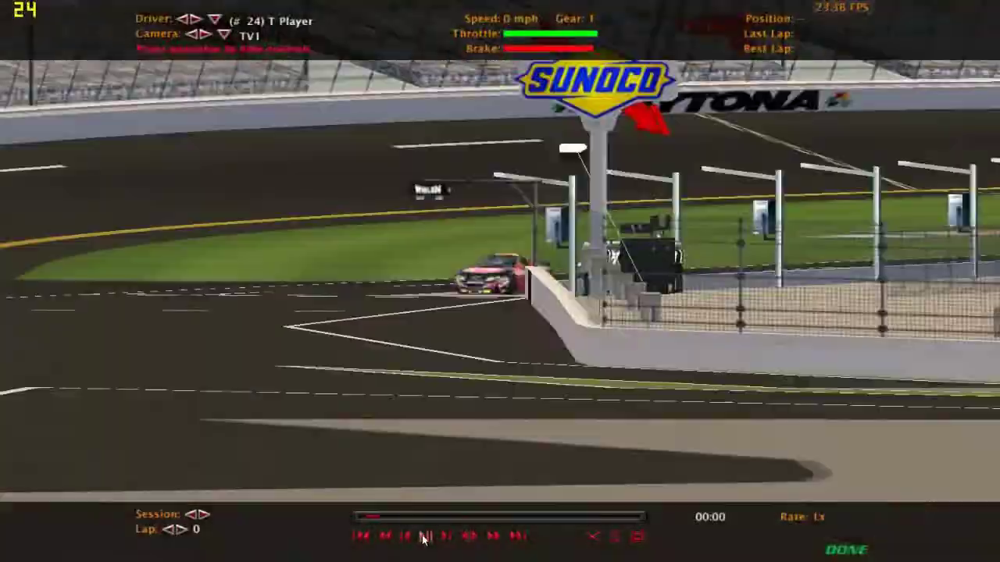
key("c")
key("c")
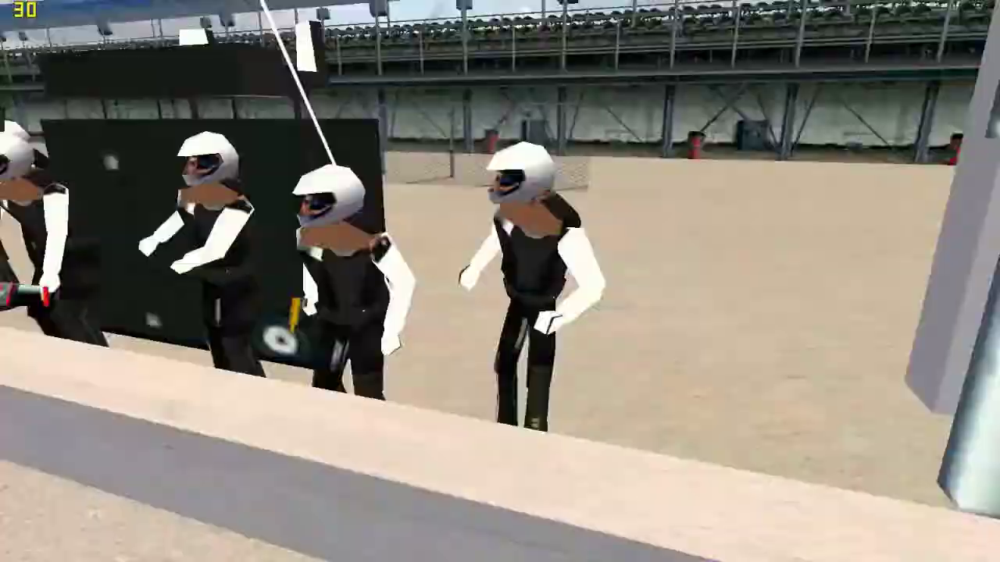
key("Escape")
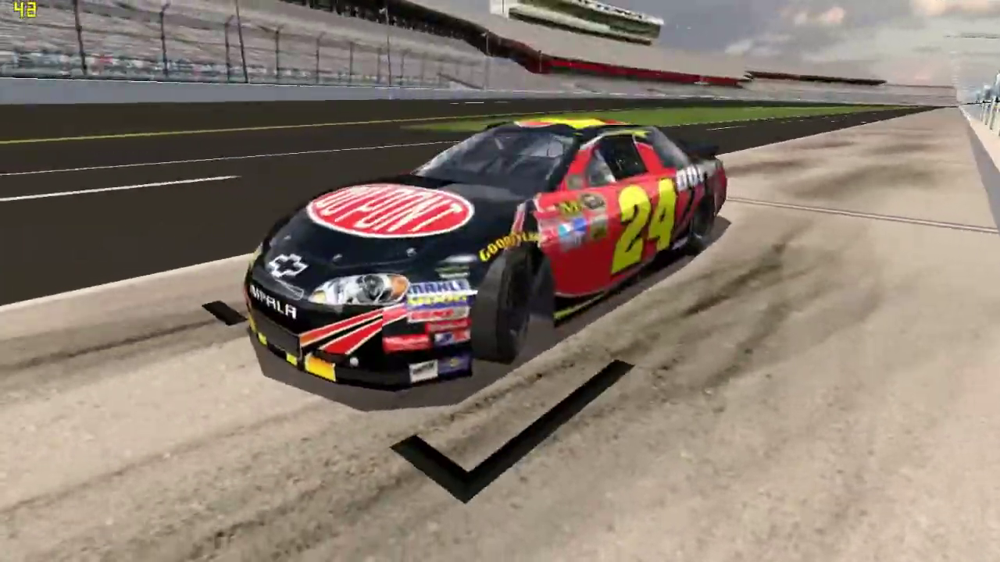
key("Escape")
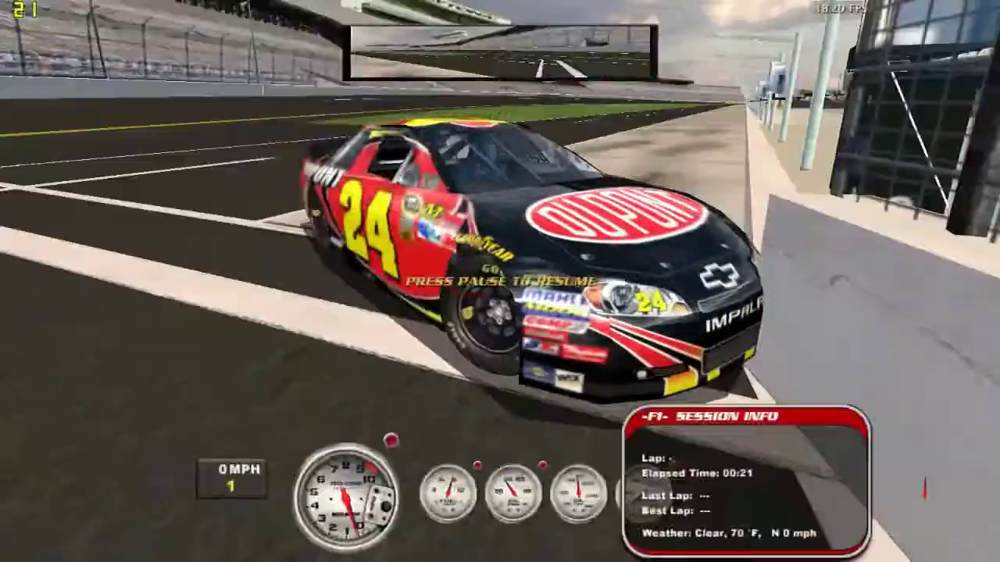
key("Escape")
key("Return")
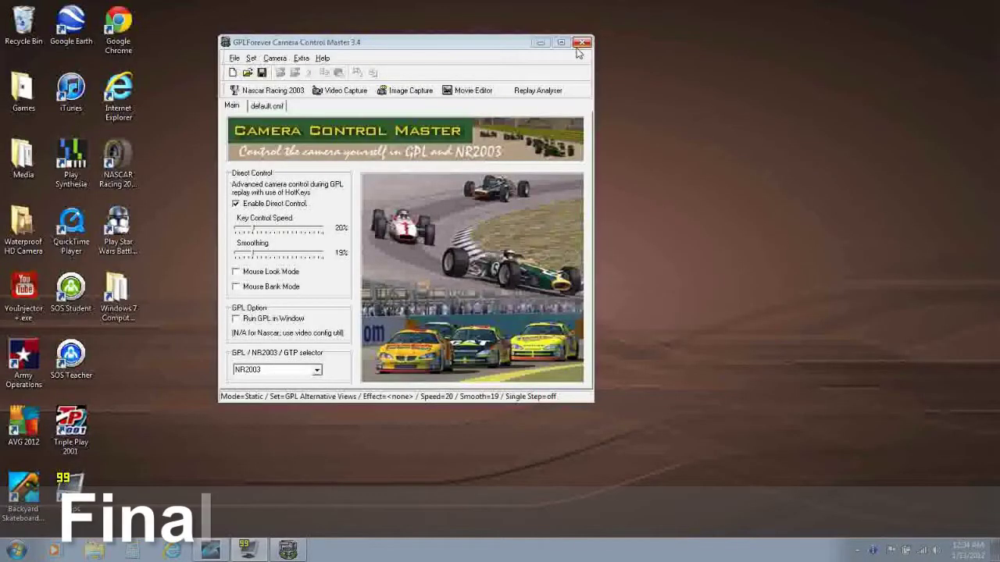
Close Camera Control Master and Fraps, and open NNRacing.com from IE Favorites.
left_click(582, 43)
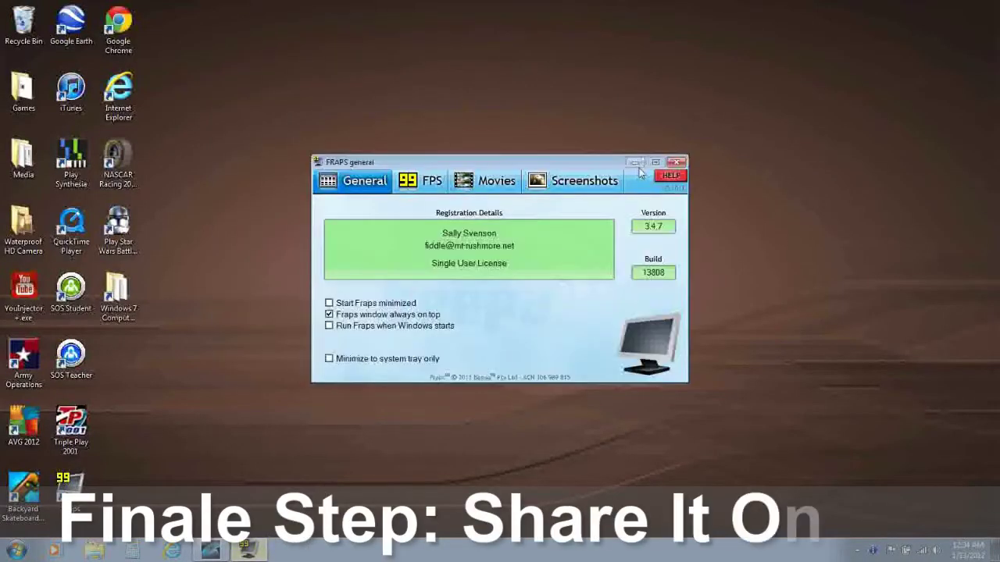
left_click(675, 163)
left_click(979, 28)
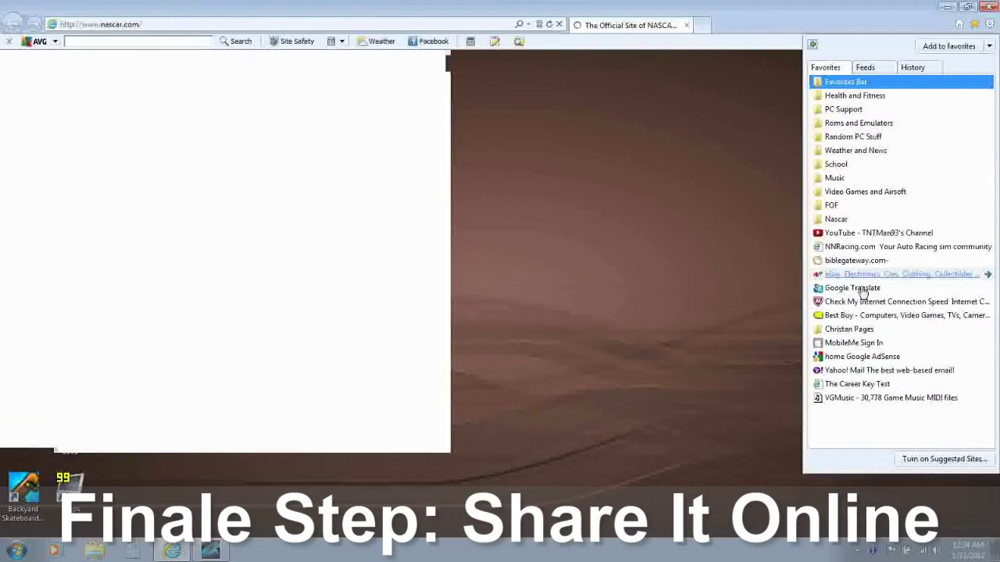
left_click(867, 273)
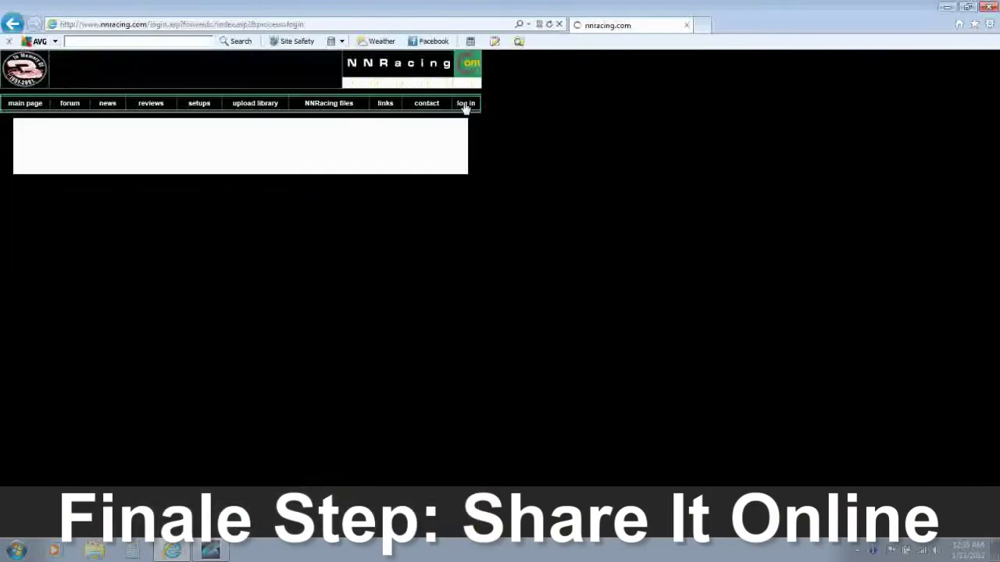
Log in to NNRacing.com with the account username and password.
type("TNTMan1993")
key("Tab")
type("*****")
left_click(284, 273)
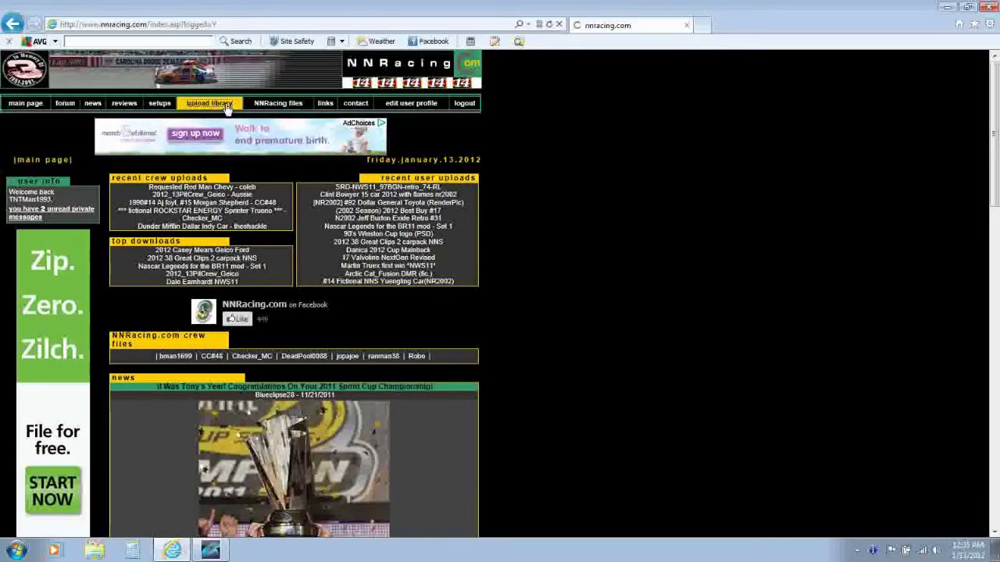
Start a new upload in the library titled '02 2012 Jeff Gordon 20 Years Dupont'.
left_click(209, 103)
left_click(26, 373)
left_click(163, 272)
type("02 2012 Jeff Gordon 20 Years Dupont")
left_click(172, 334)
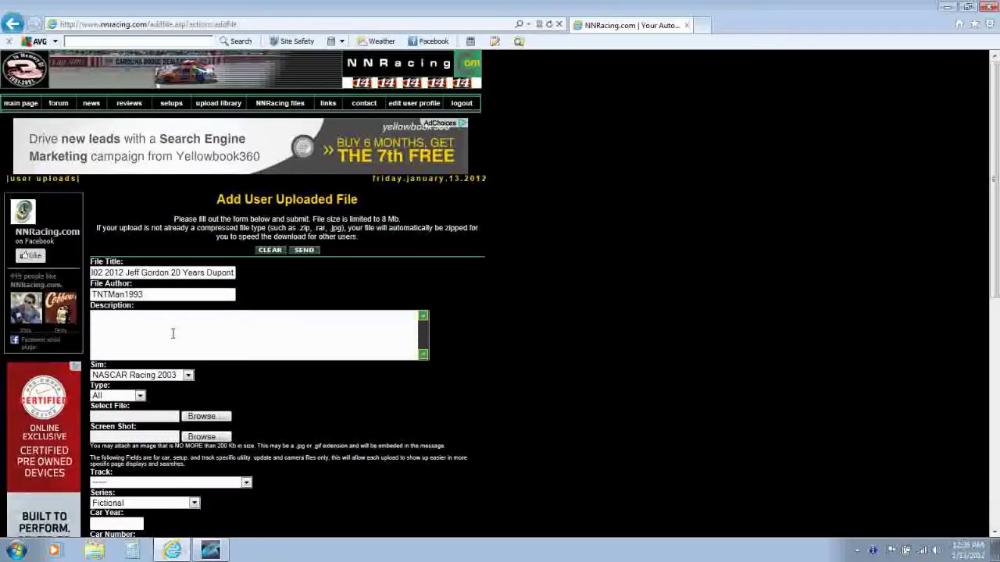
Set sim to NR 2002, enter the 'Template by RCI…' description, and choose the upload type.
left_click(188, 375)
left_click(155, 323)
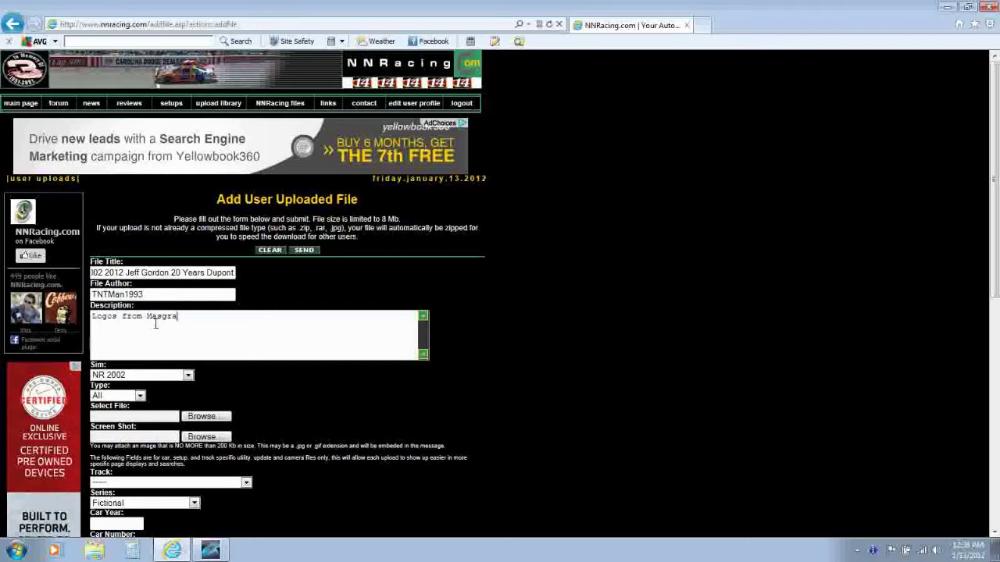
type("Template by RCI. I made this as an example of how to paint cars forNR2003.")
left_click(117, 395)
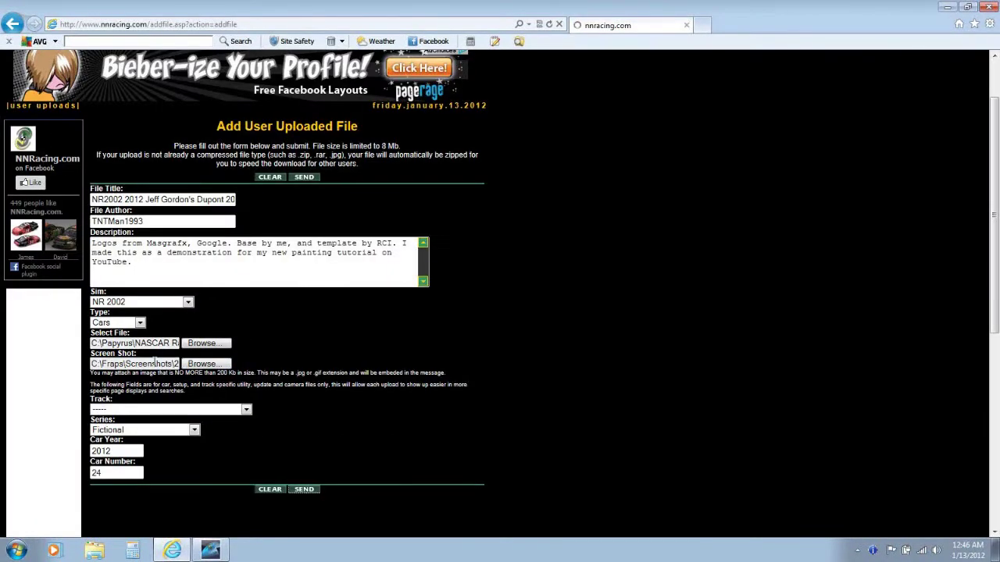
left_click_drag(155, 363, 199, 371)
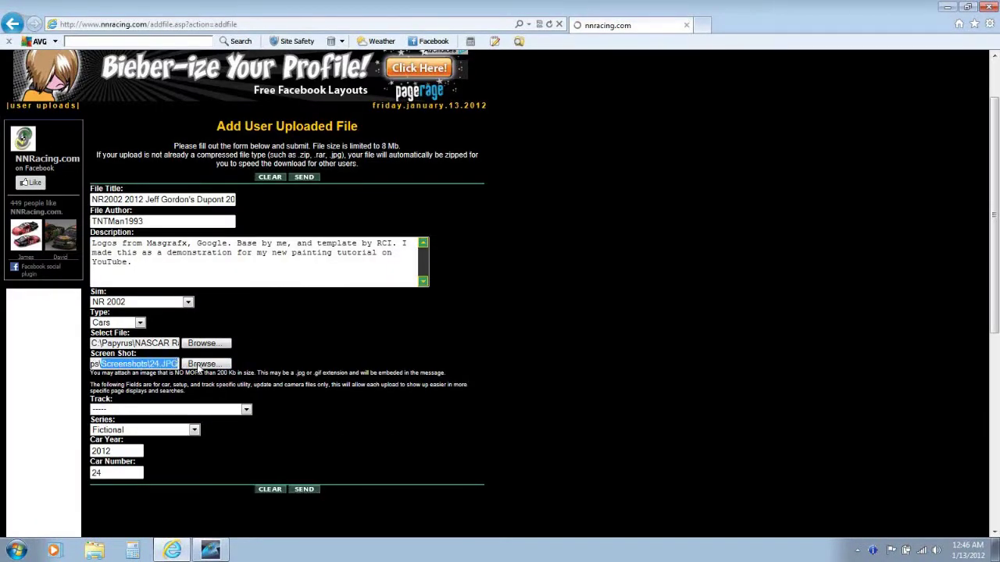
left_click(205, 384)
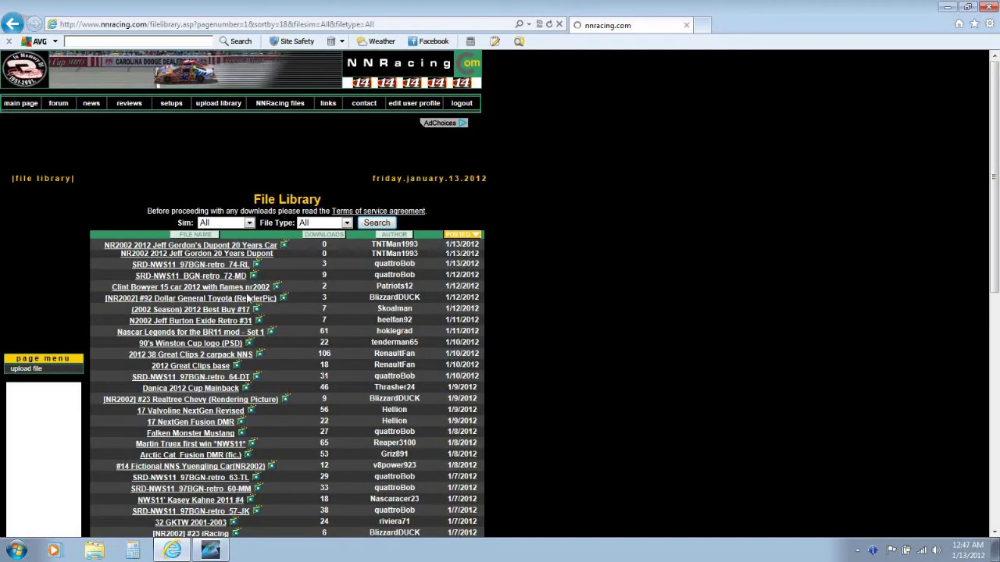
Open the 'NR2002 2012 Jeff Gordon's Dupont 20 Years Car' listing and scroll to its screenshot.
left_click(224, 249)
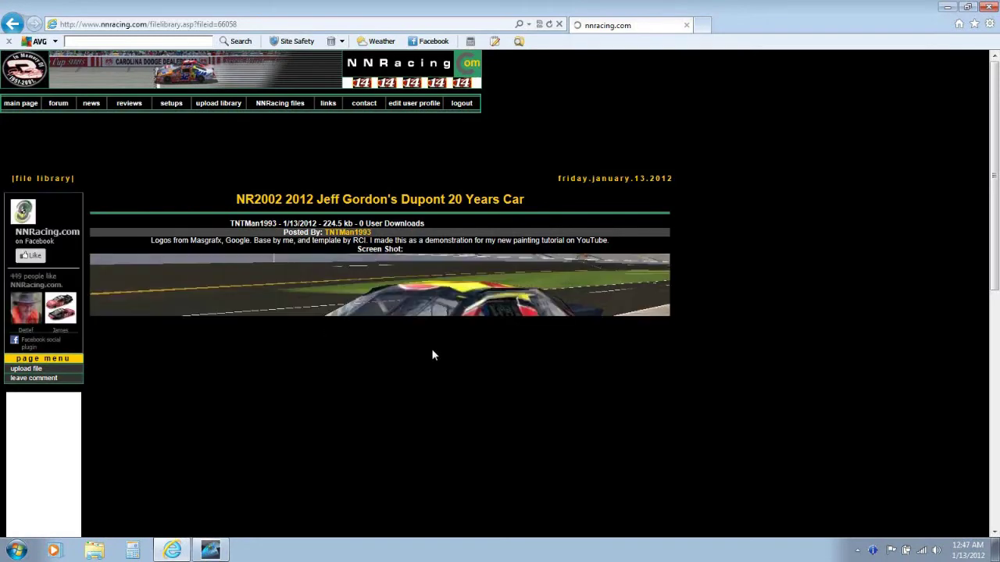
scroll(531, 314, "down", 2)
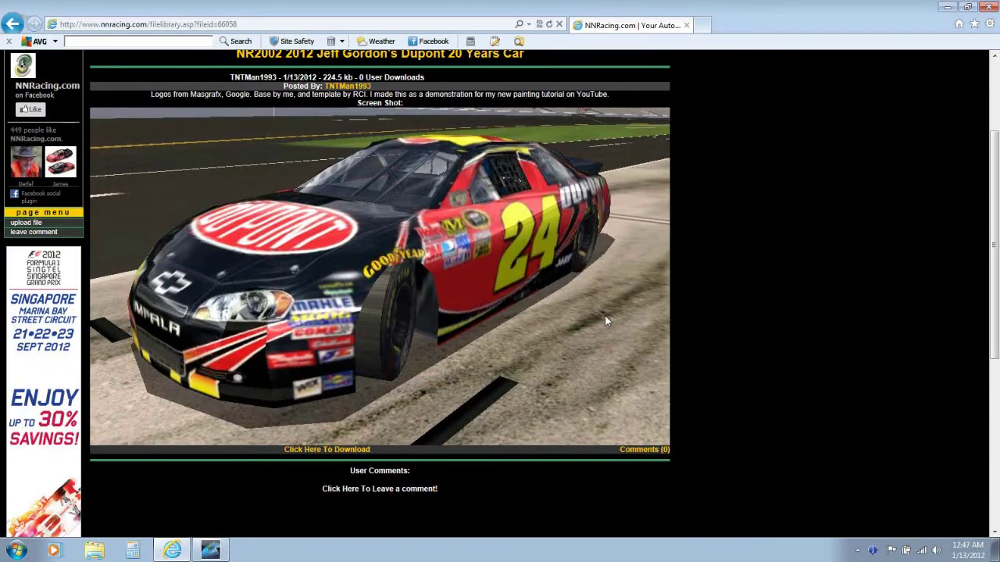
scroll(604, 320, "up", 2)
scroll(604, 321, "down", 2)
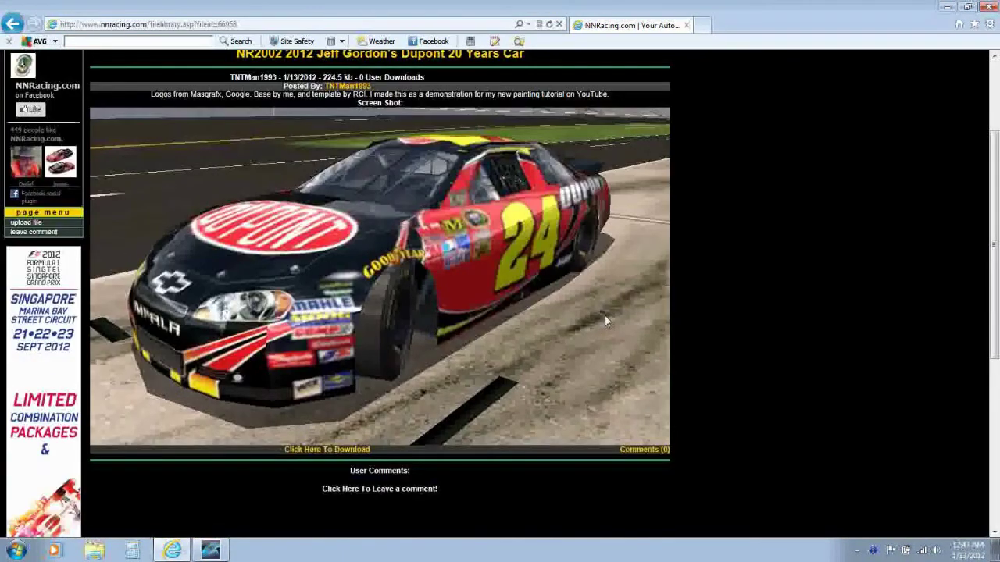